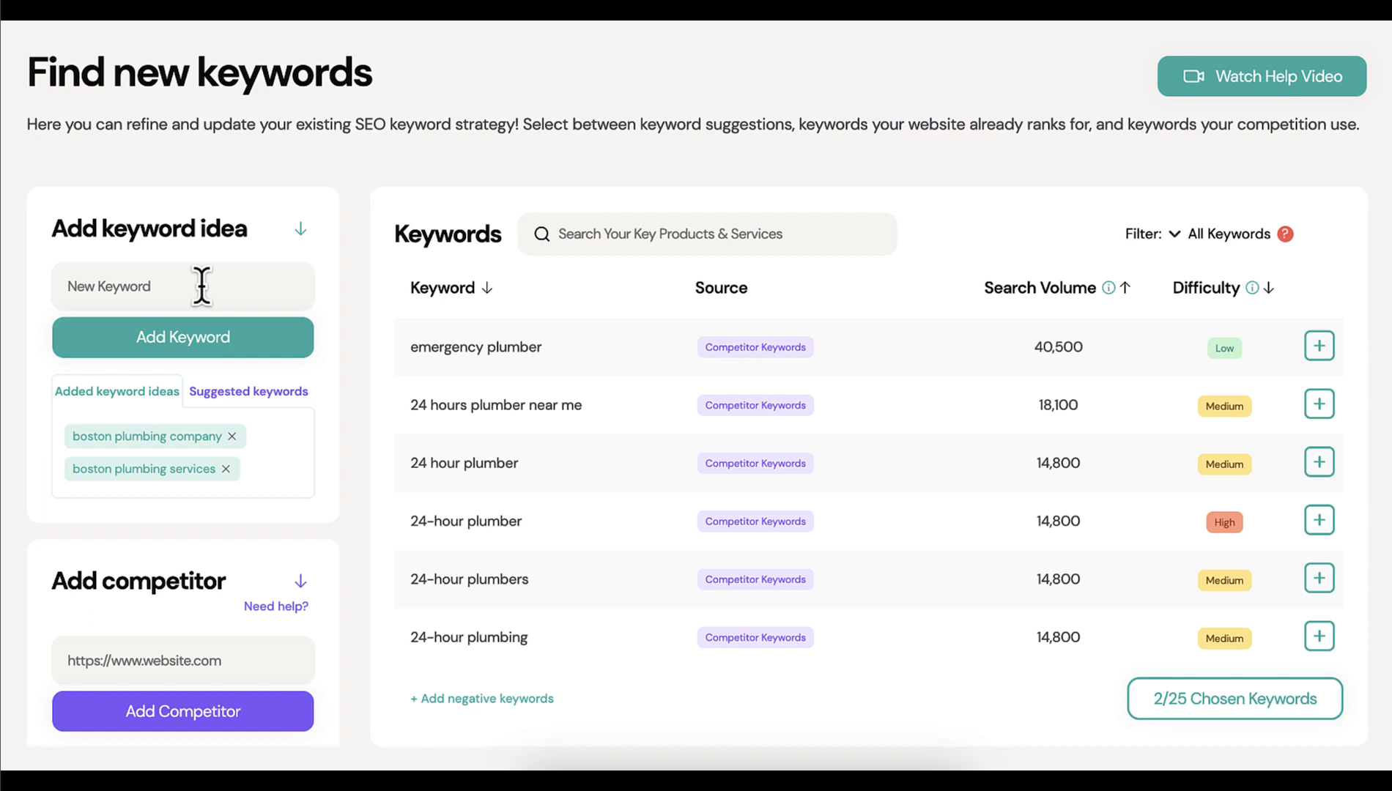
Add the suggested keyword "plumber boston" to the keyword ideas
click(228, 396)
click(185, 542)
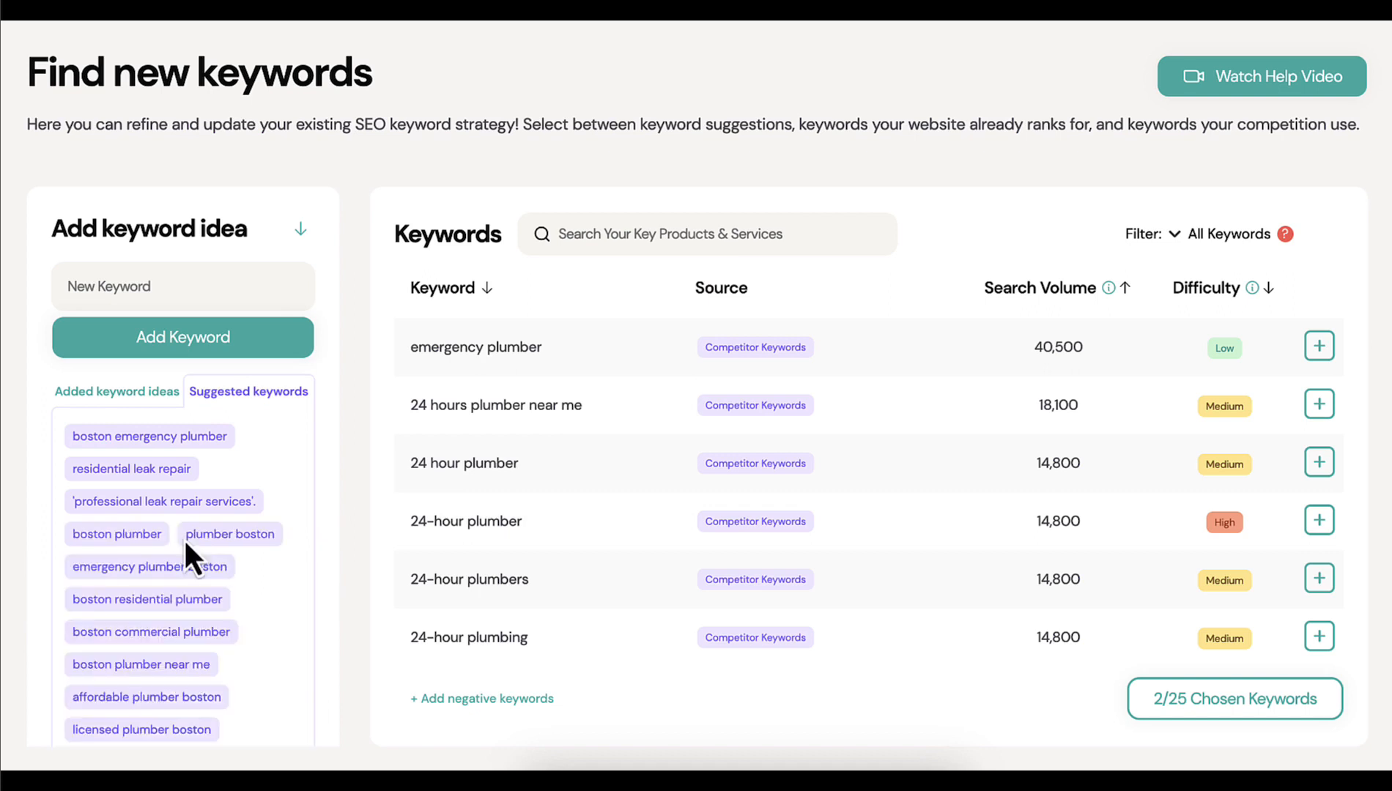
scroll(264, 633, down, 2)
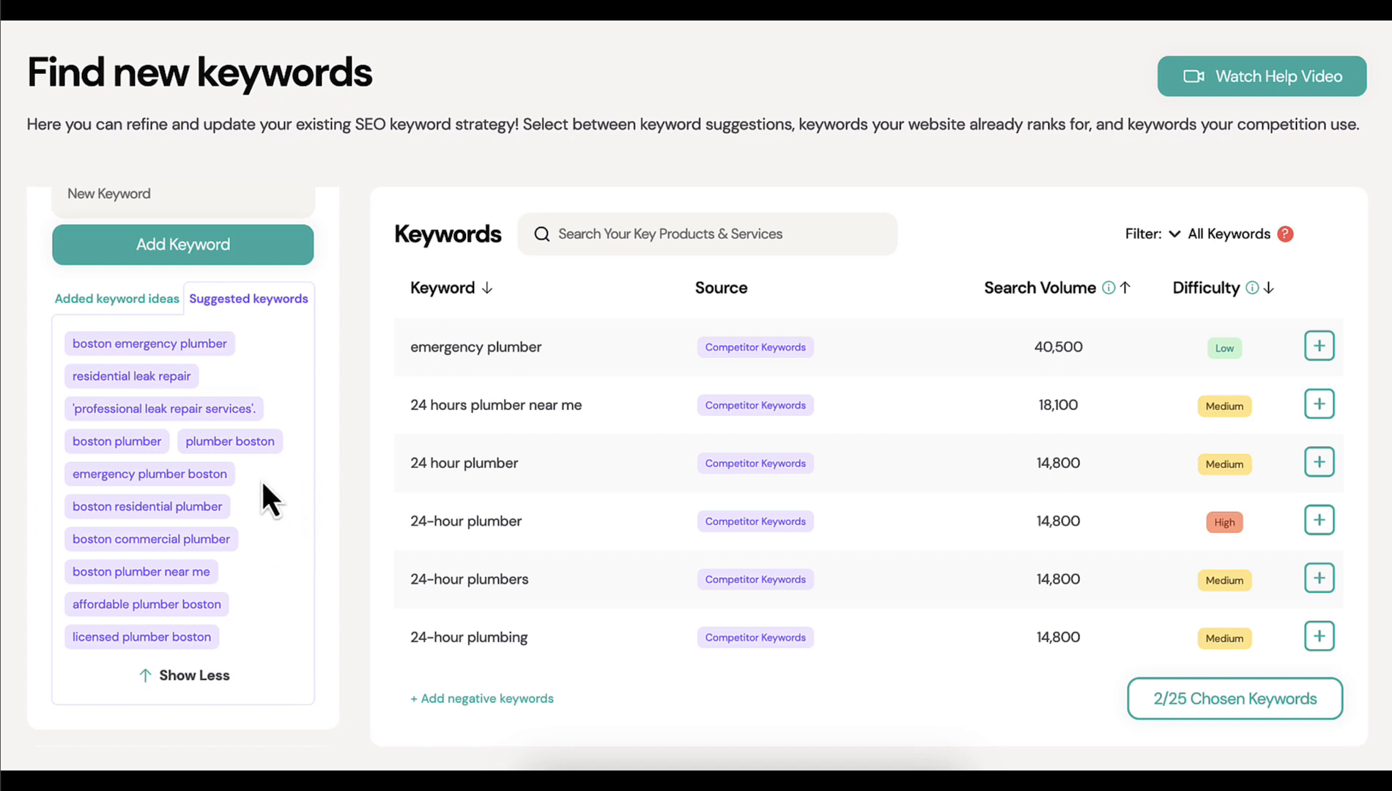
click(233, 442)
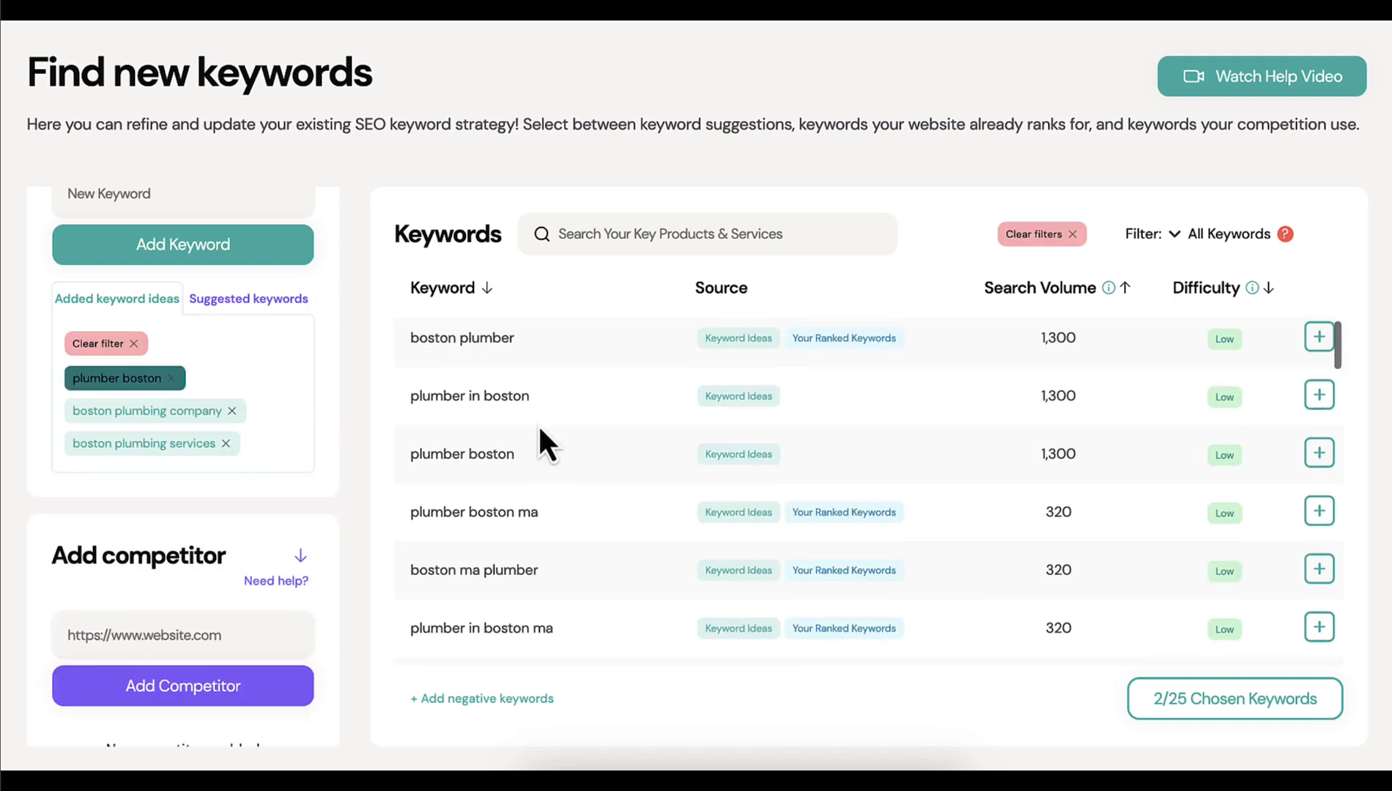
Choose the keywords "boston plumber" and "plumber boston ma" from the "plumber boston" results
scroll(540, 325, down, 1)
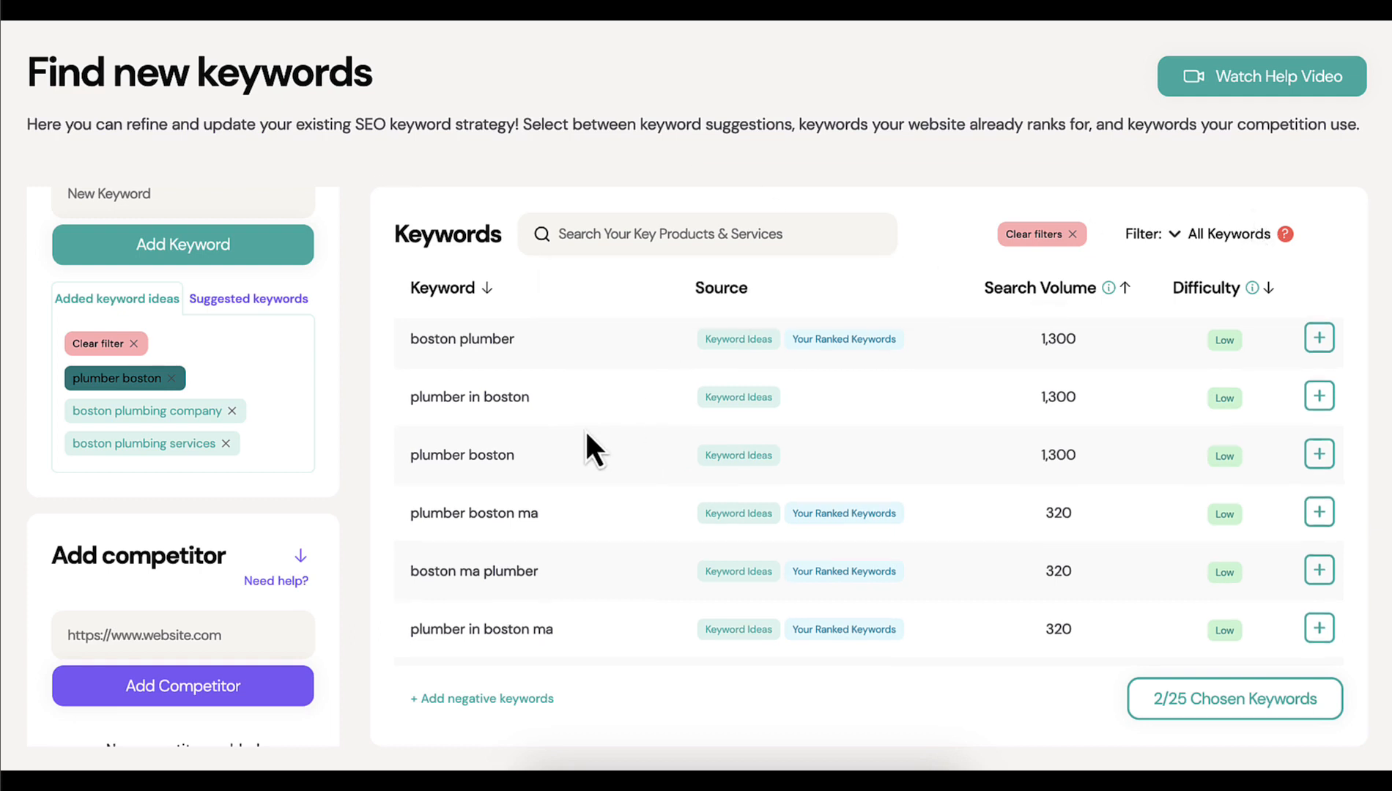
scroll(586, 432, up, 1)
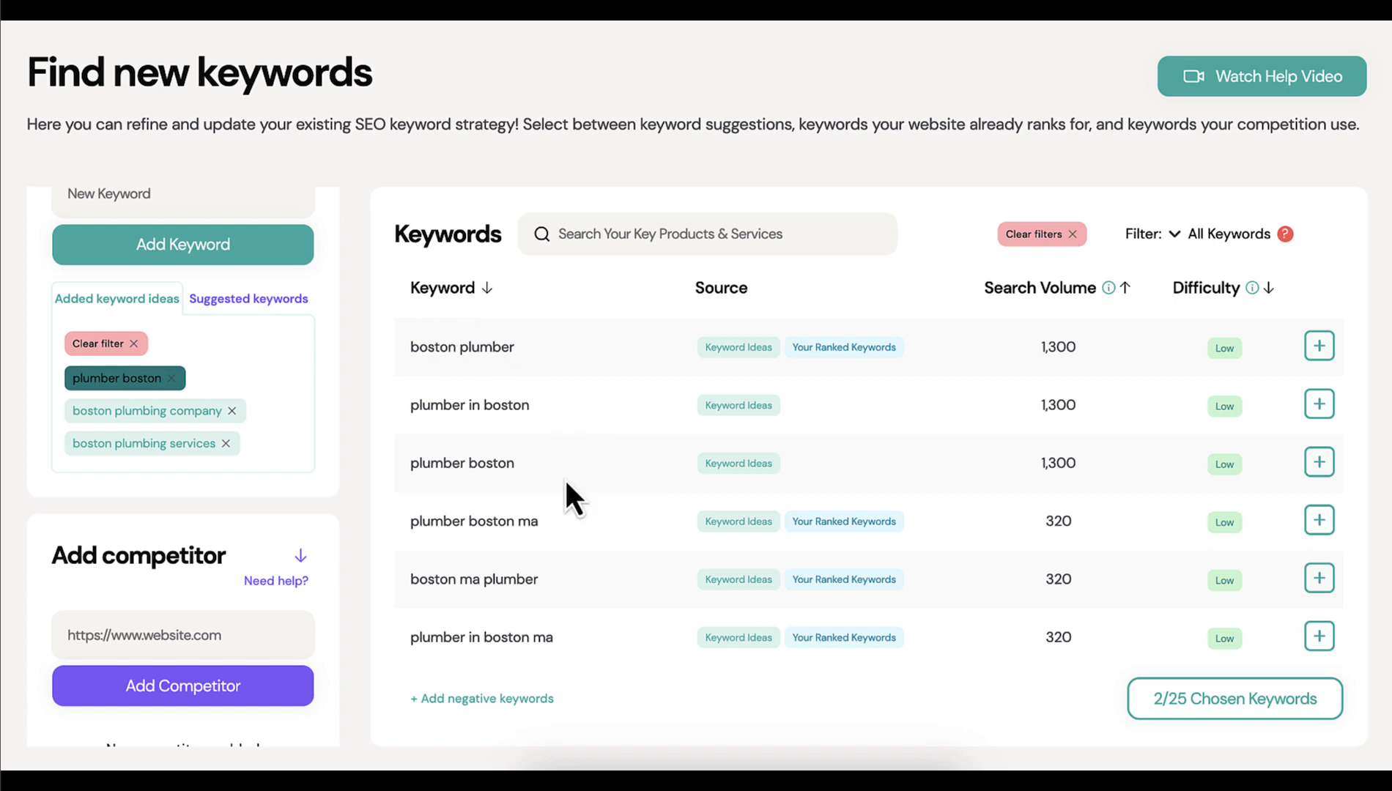
scroll(567, 485, down, 3)
scroll(566, 485, up, 3)
click(1318, 347)
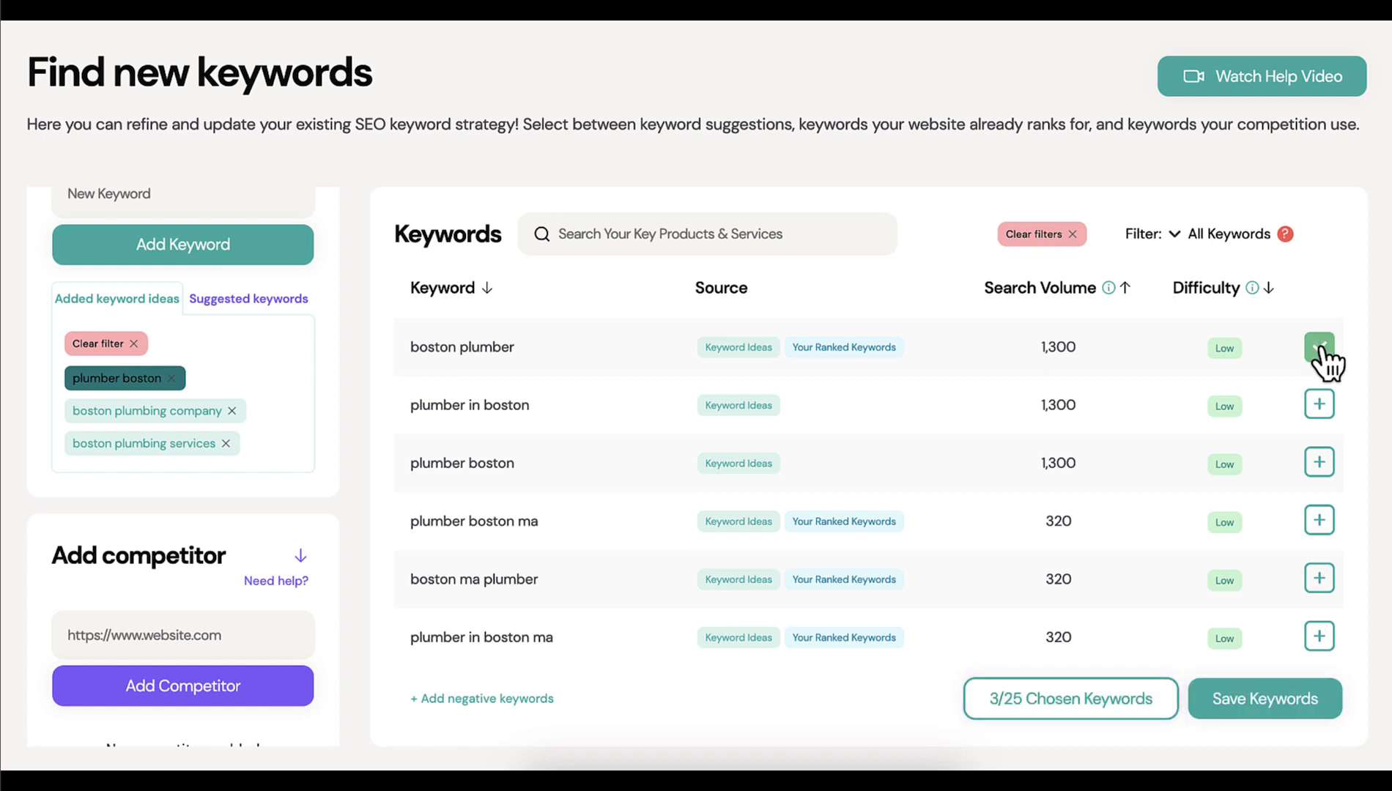
scroll(1156, 447, down, 2)
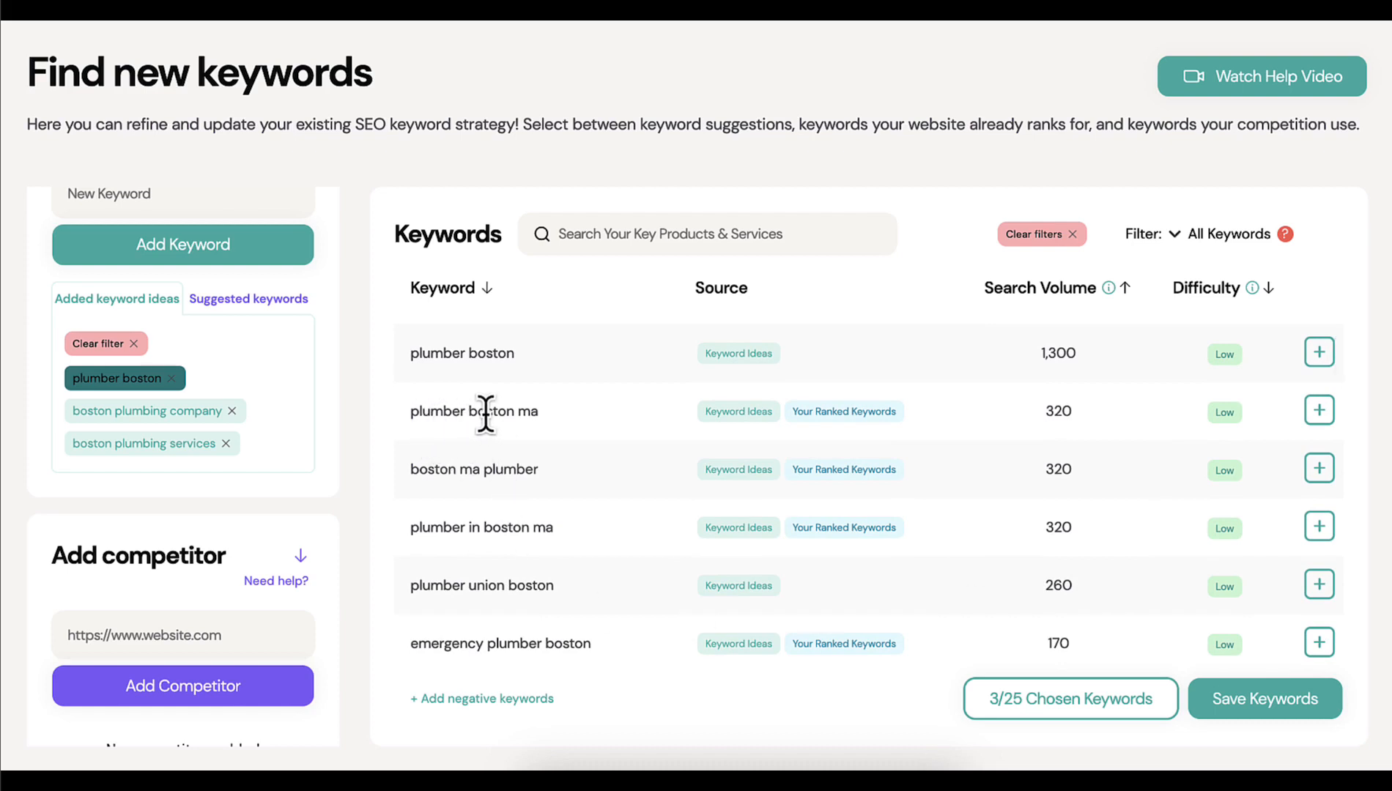
click(1319, 422)
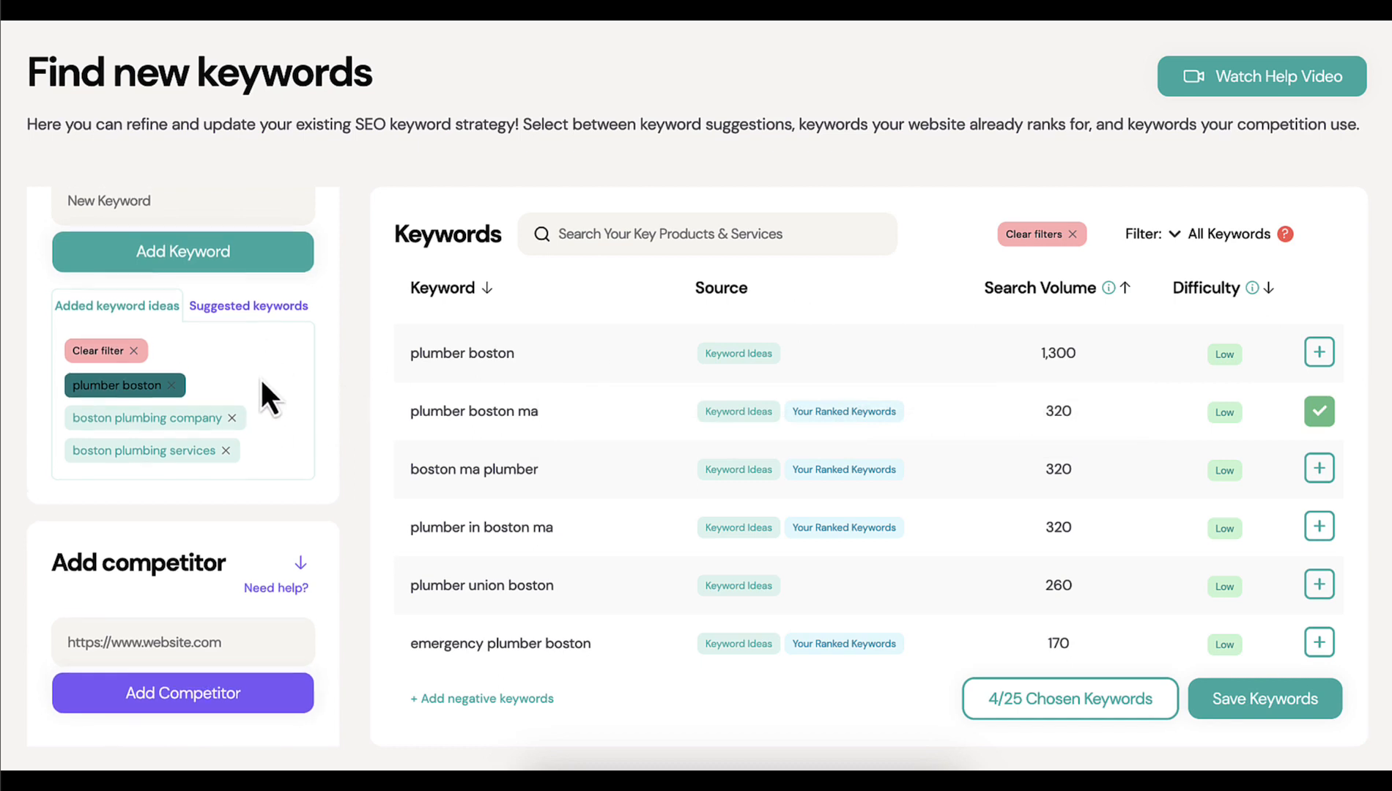
scroll(260, 388, up, 1)
click(236, 360)
click(96, 363)
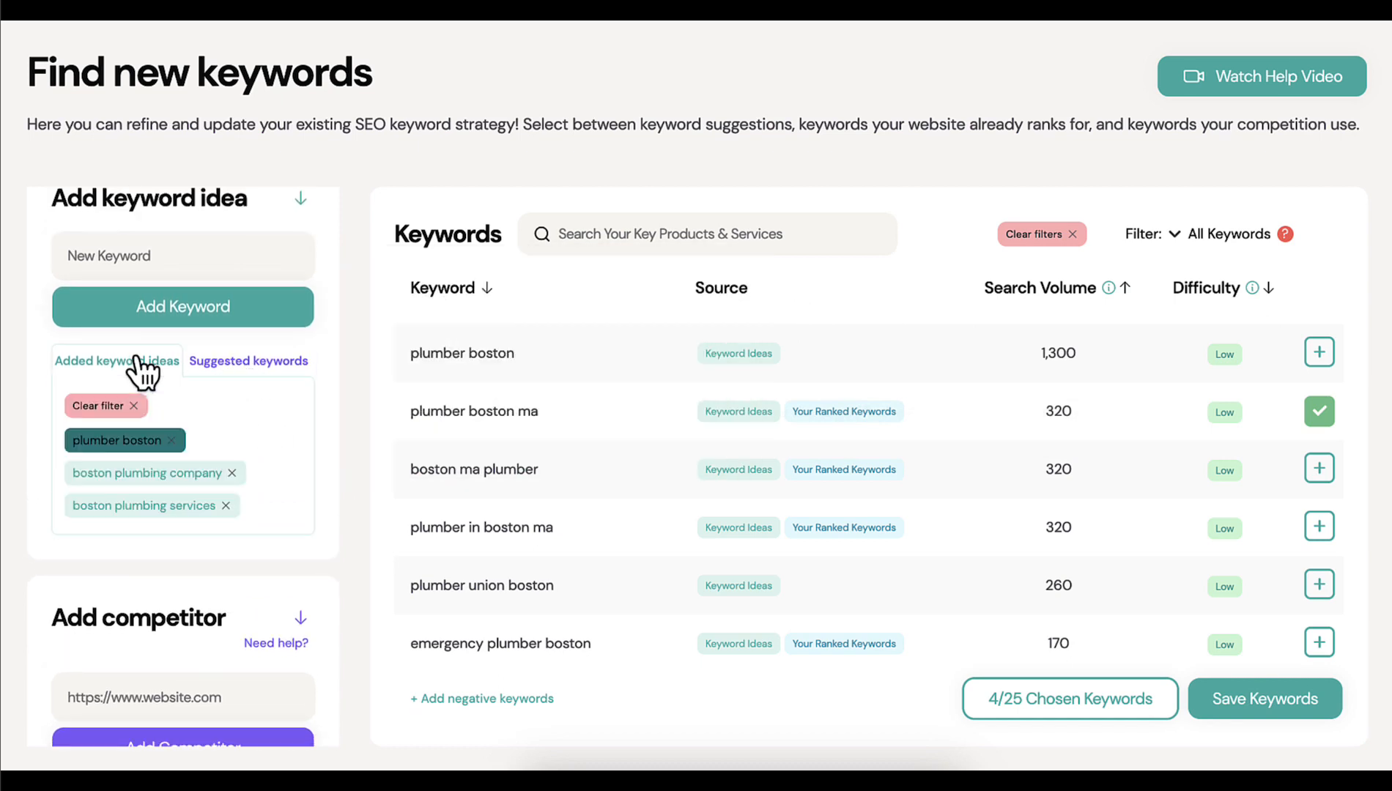
click(191, 258)
scroll(353, 304, up, 1)
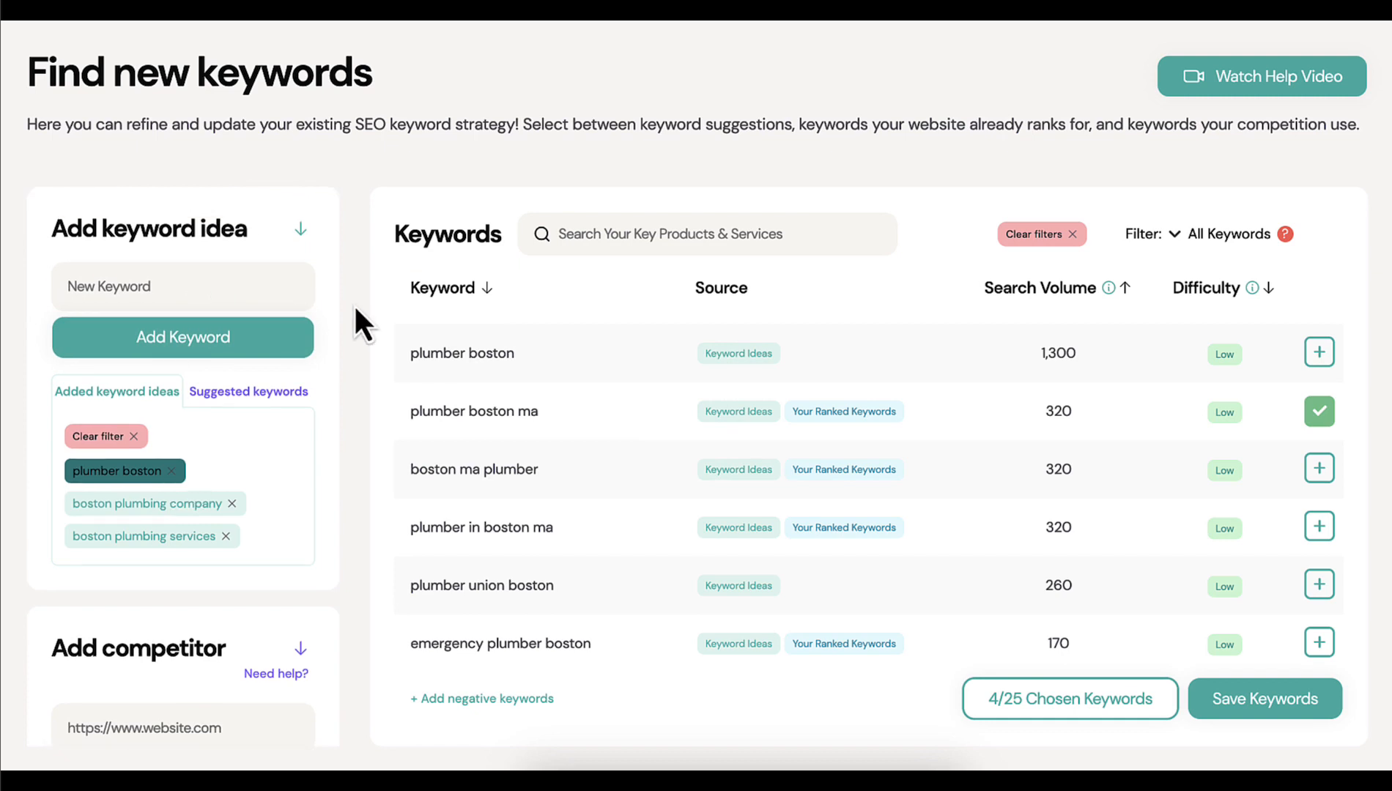
Review the suggested potential competitors and add bostonsplumber.com as a competitor
scroll(353, 303, down, 3)
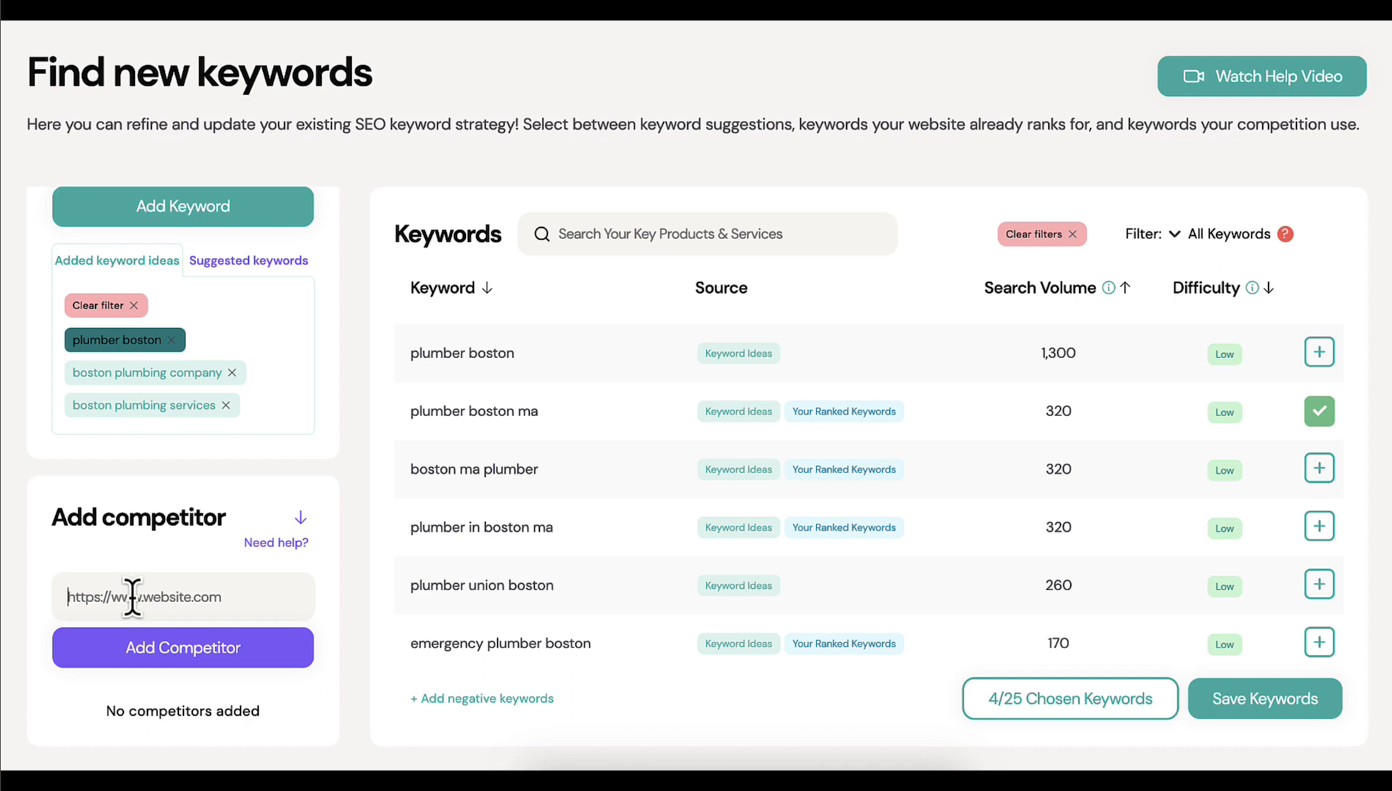
click(282, 545)
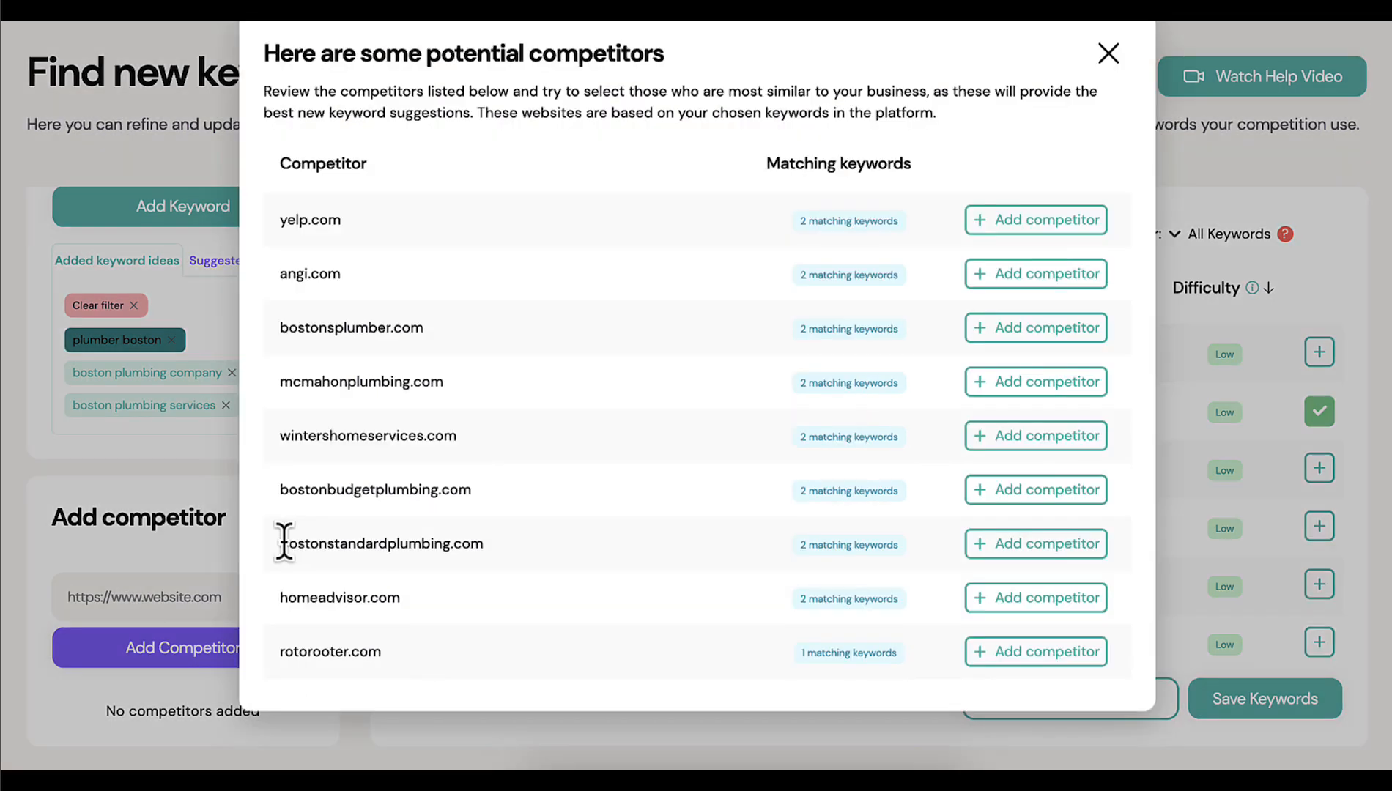
scroll(531, 509, down, 1)
scroll(530, 509, down, 1)
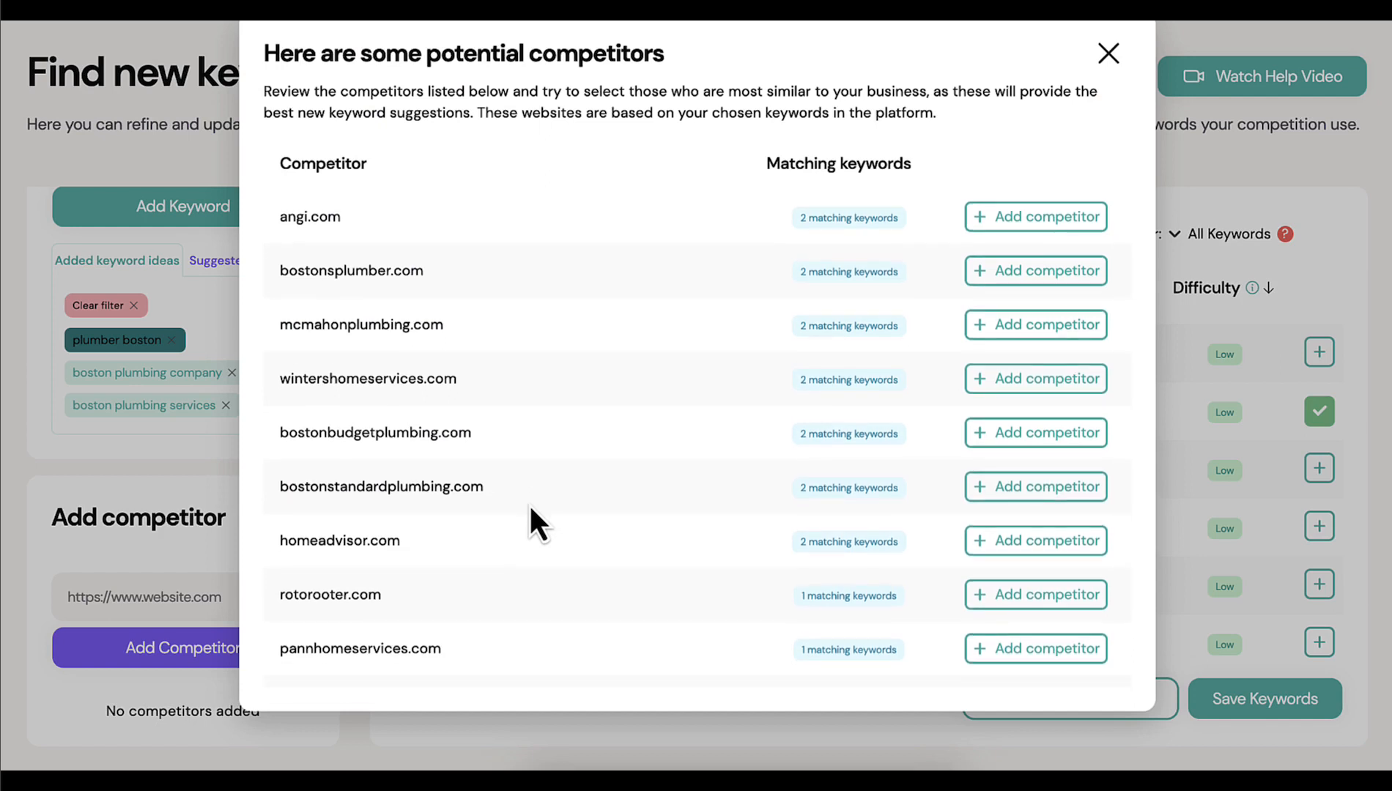
scroll(531, 510, up, 1)
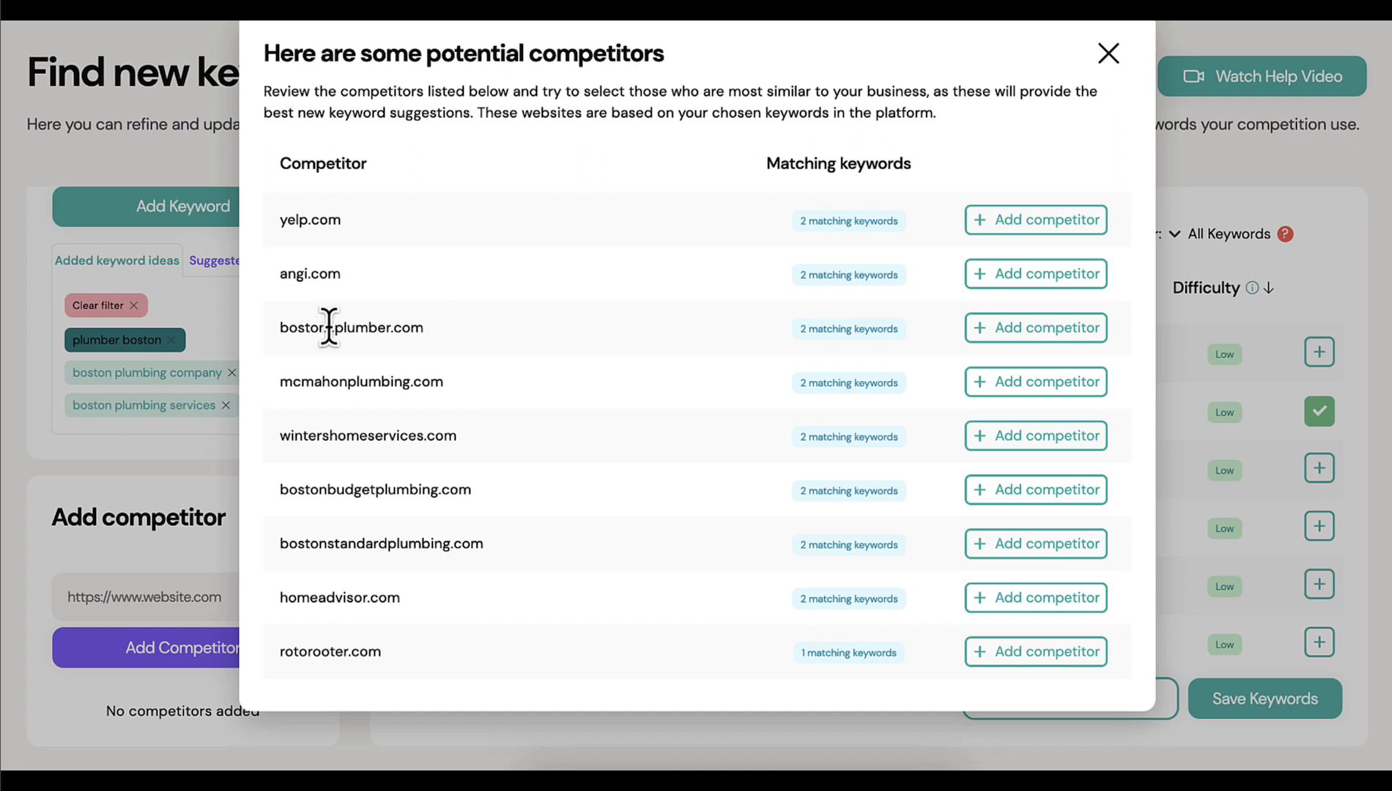
click(998, 327)
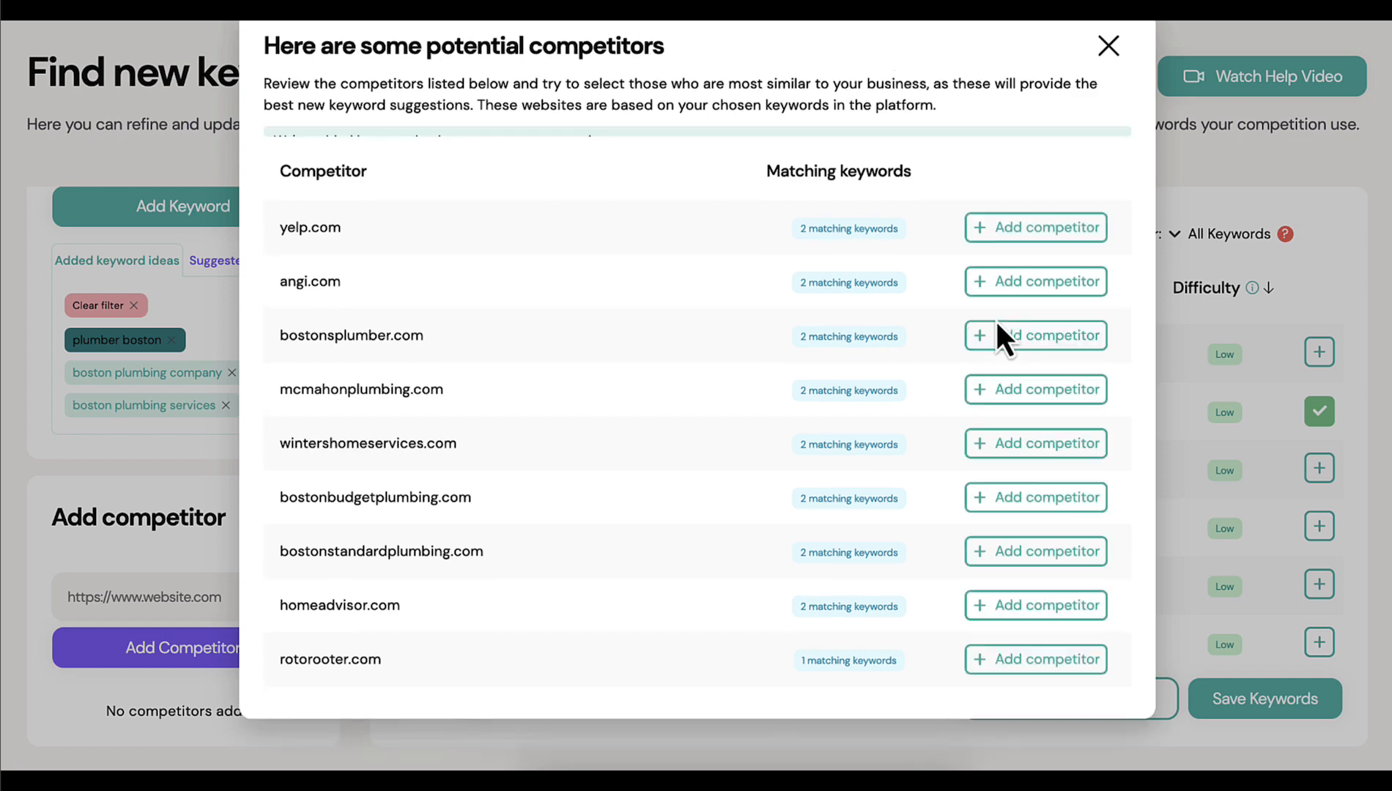
click(1109, 36)
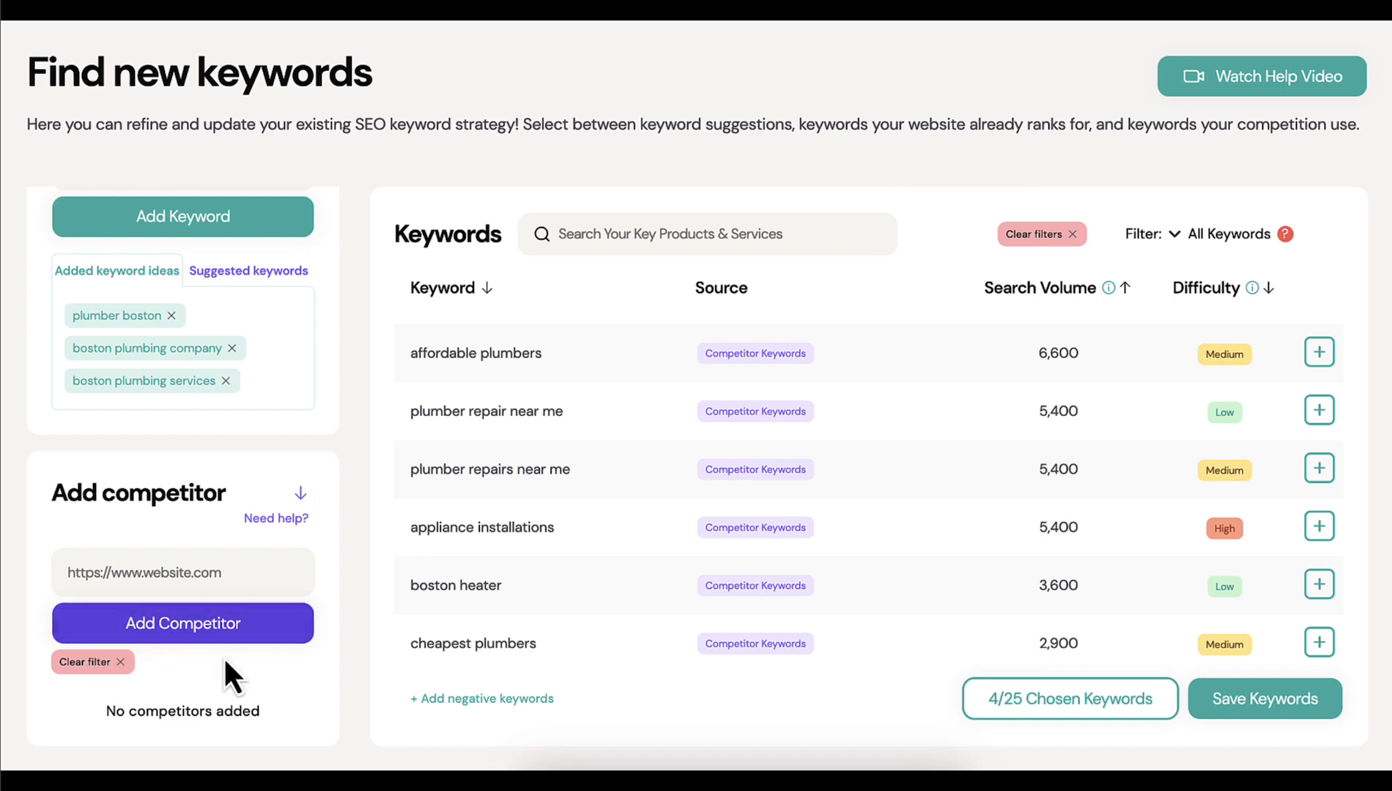
Look through the competitor's keywords and search the list for "boston"
scroll(814, 337, down, 3)
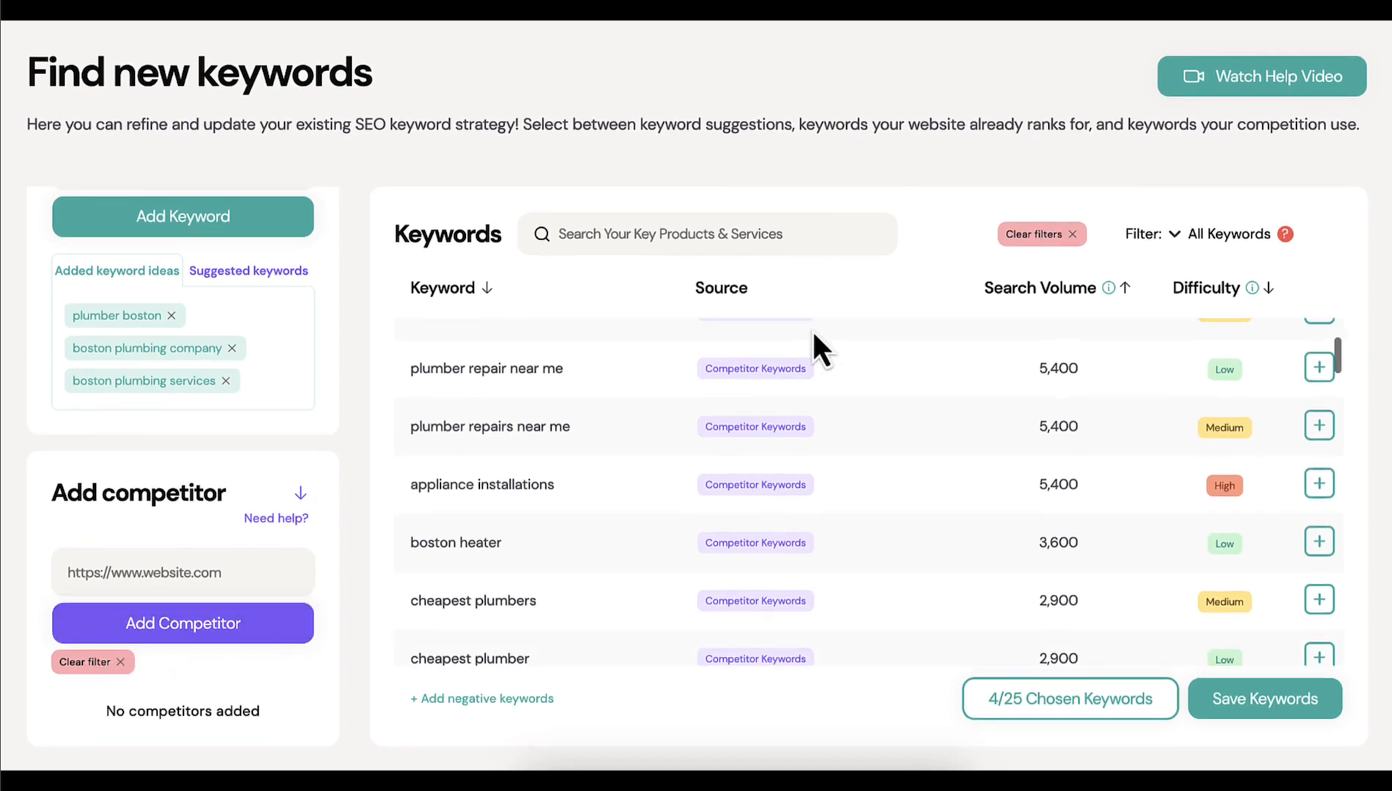
scroll(813, 334, down, 2)
scroll(813, 334, up, 4)
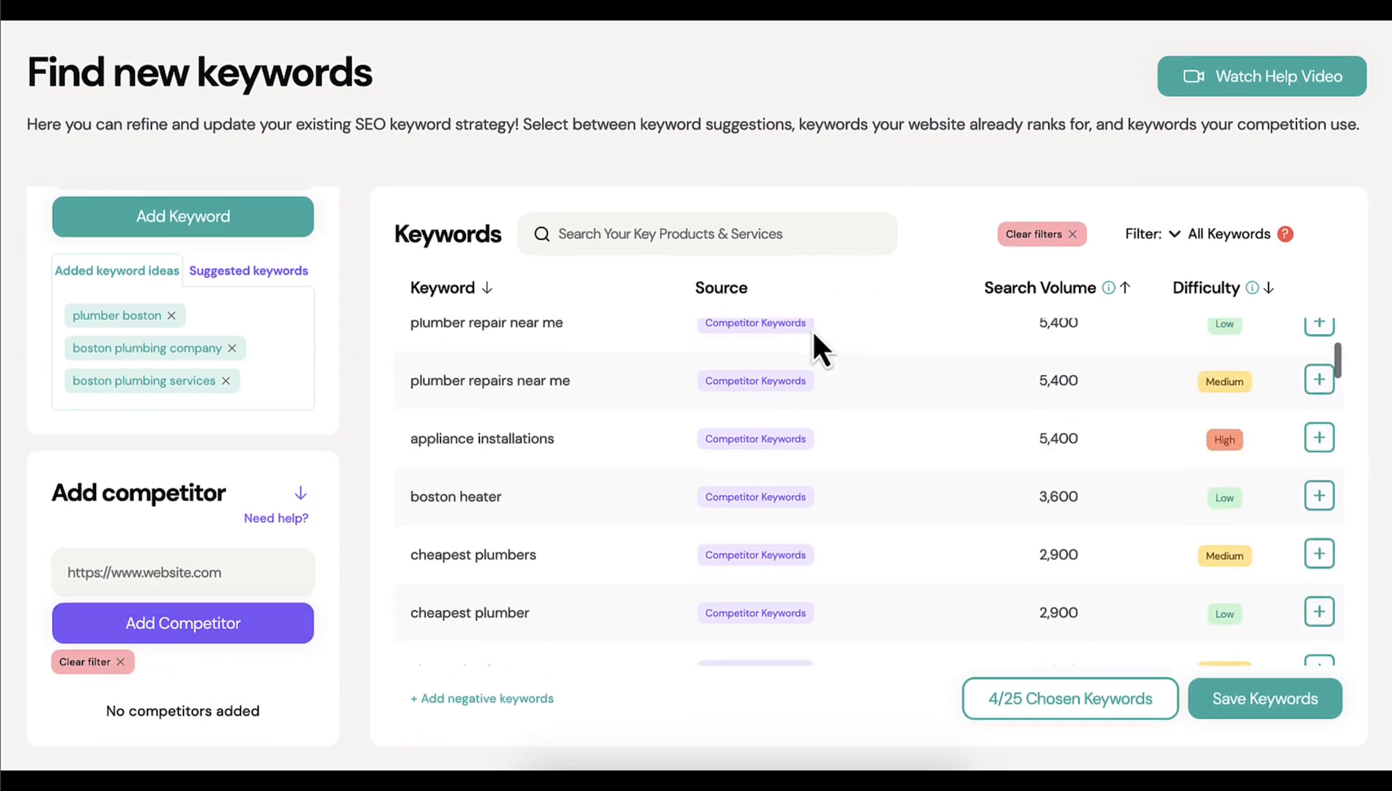
click(679, 233)
text(boston)
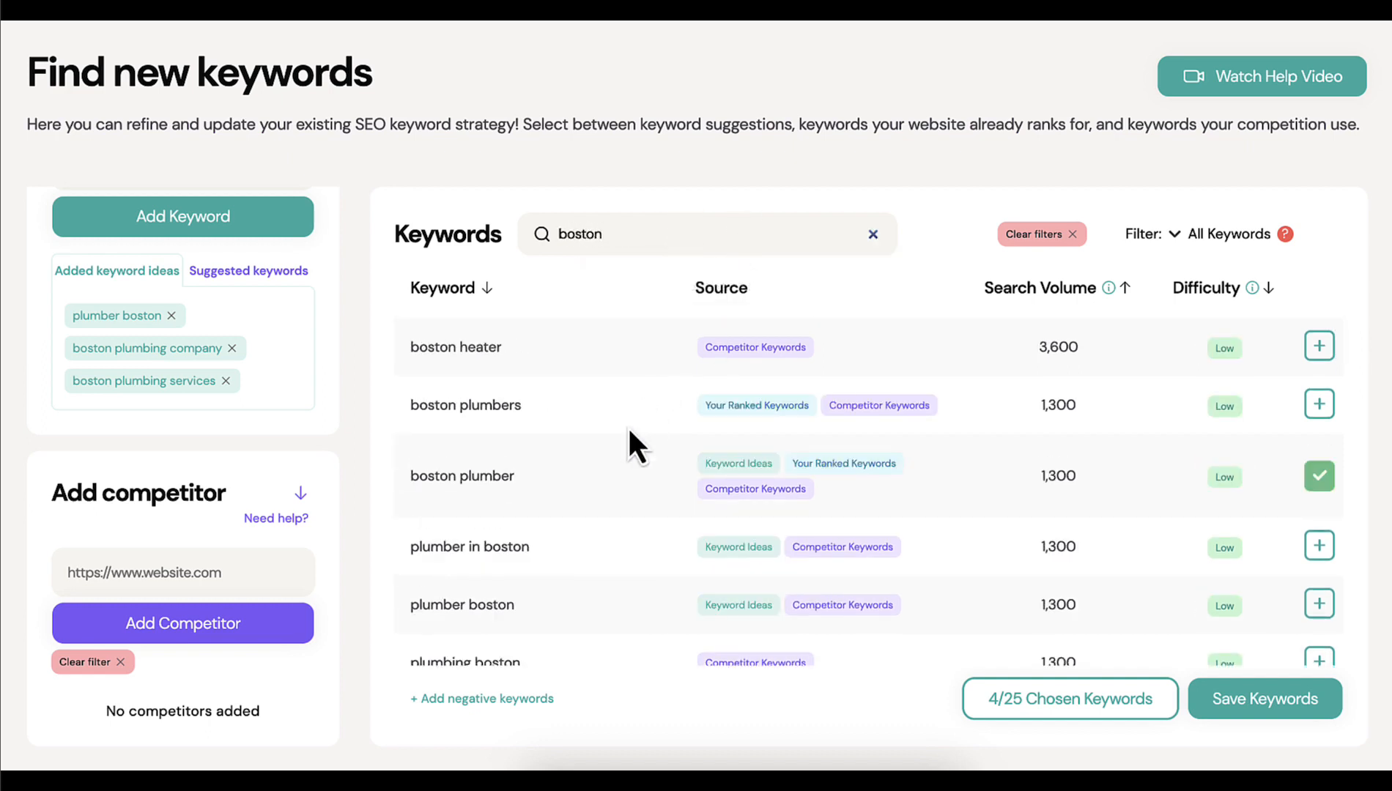
Choose the keyword "plumber in boston" from the search results
scroll(619, 451, down, 1)
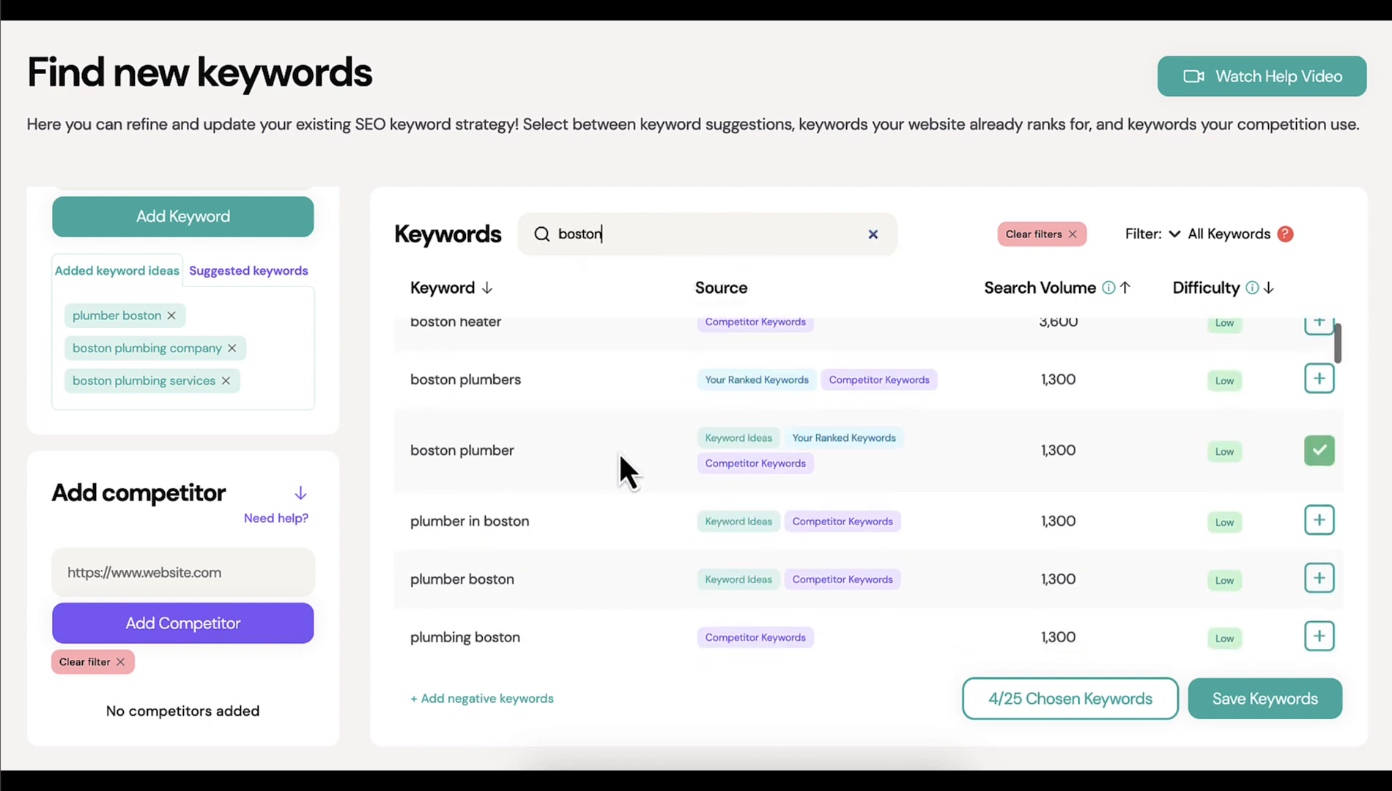
scroll(619, 451, up, 1)
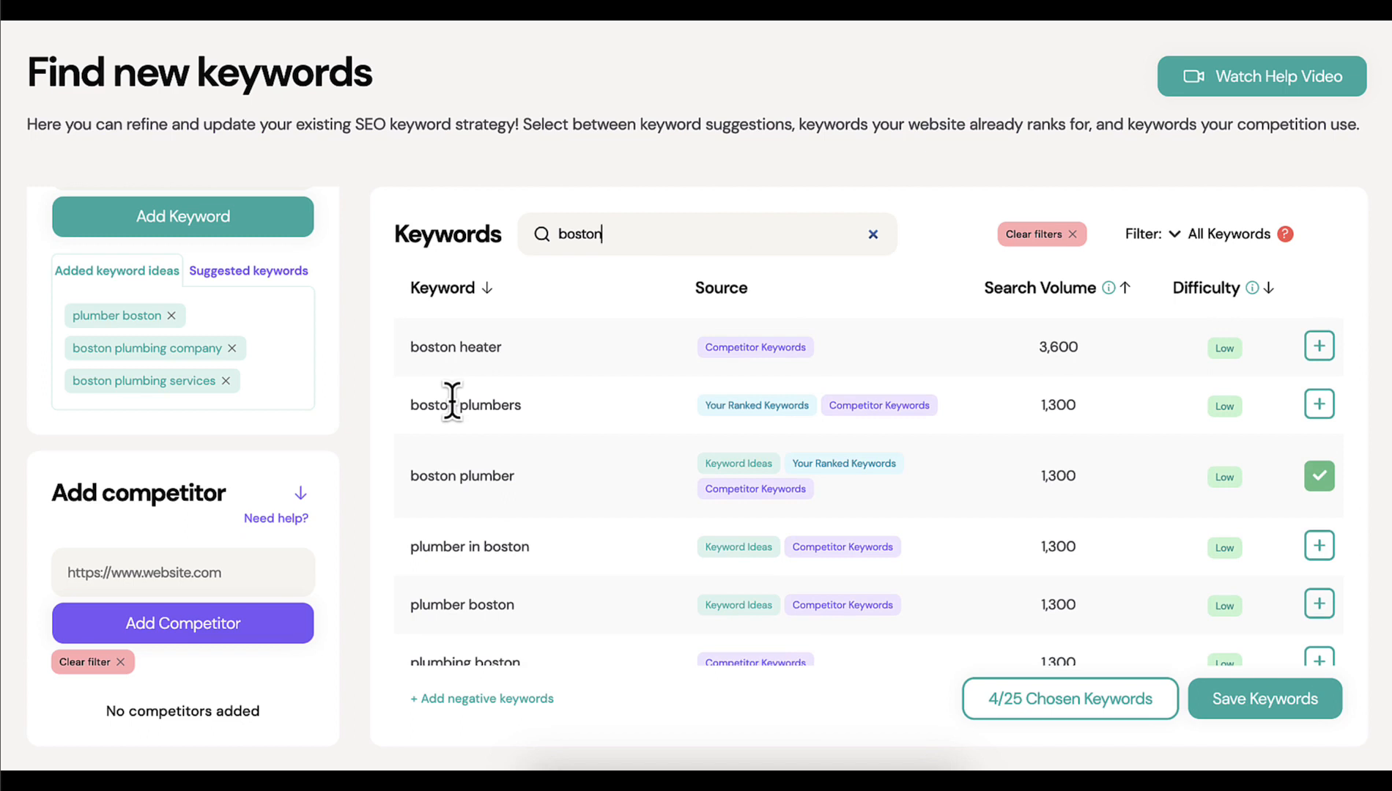
scroll(560, 564, down, 2)
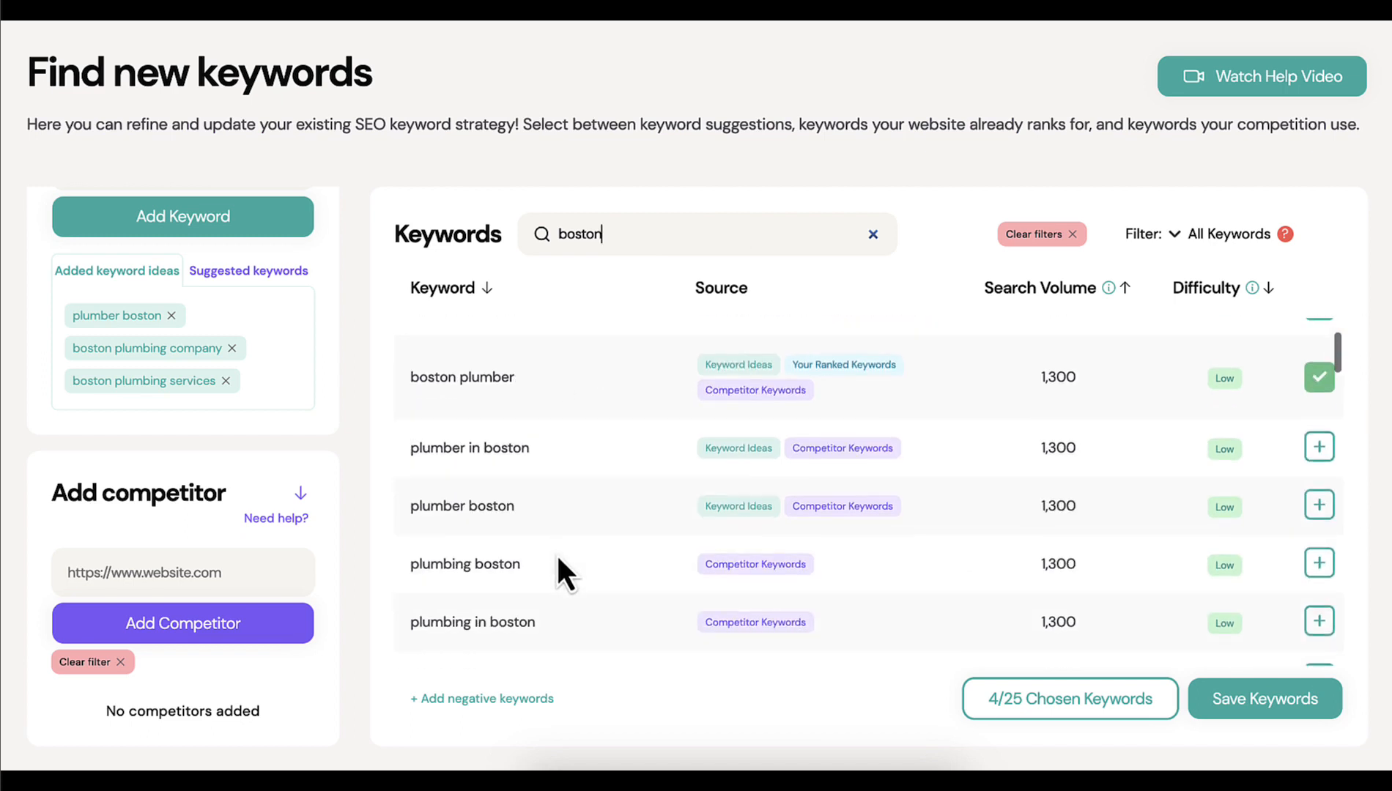
click(1319, 446)
scroll(737, 494, down, 8)
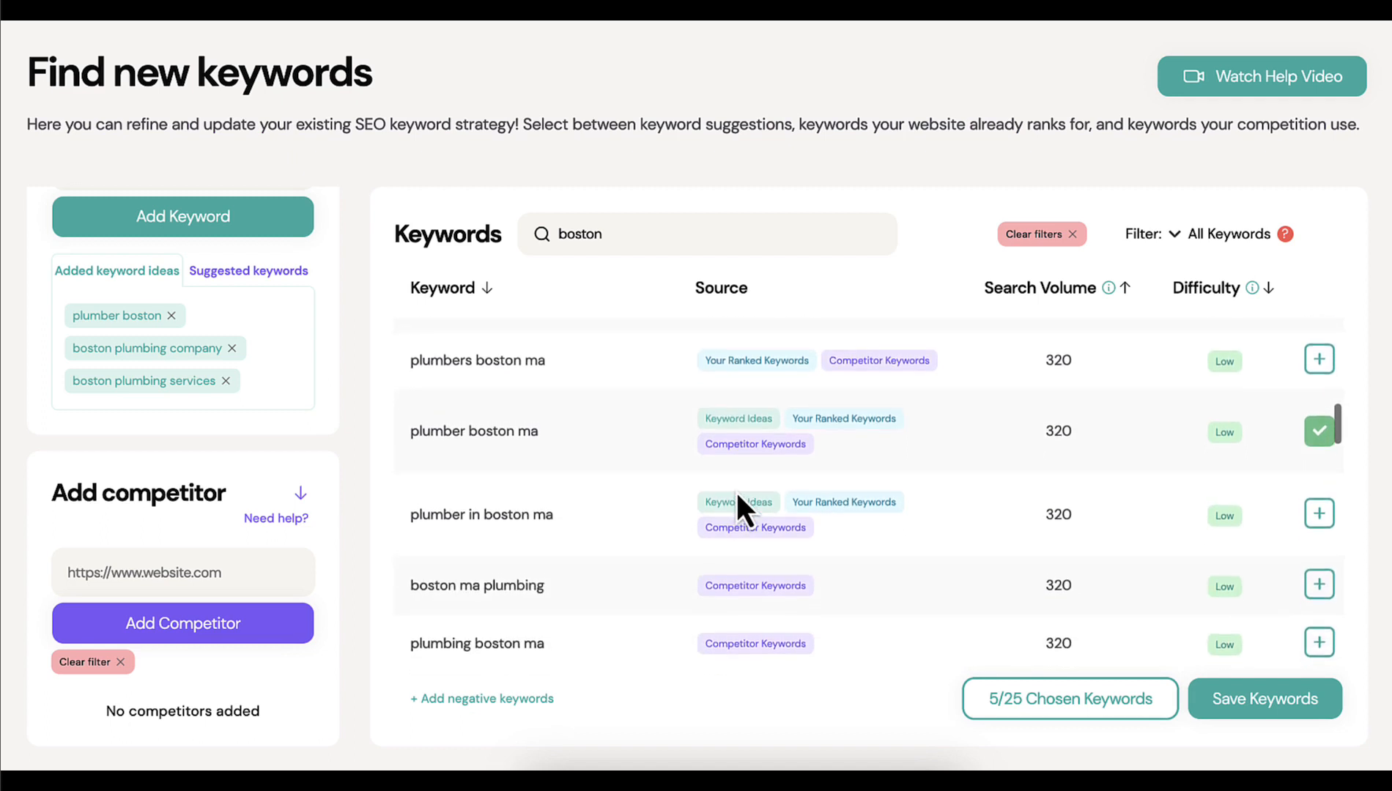
scroll(735, 490, up, 10)
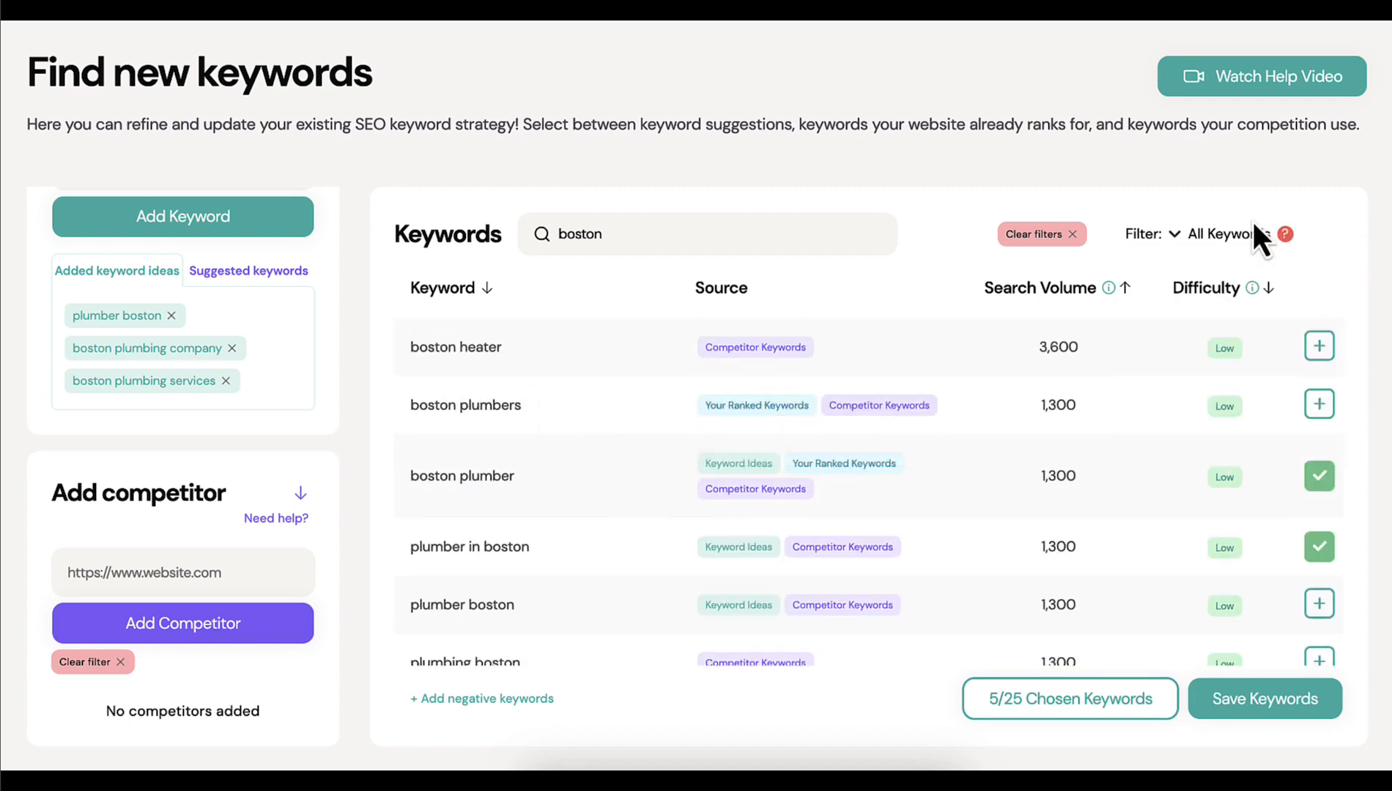
Filter the keyword list by Your Ranked Keywords and by Competitor Keywords to view each source
mouse_move(1188, 238)
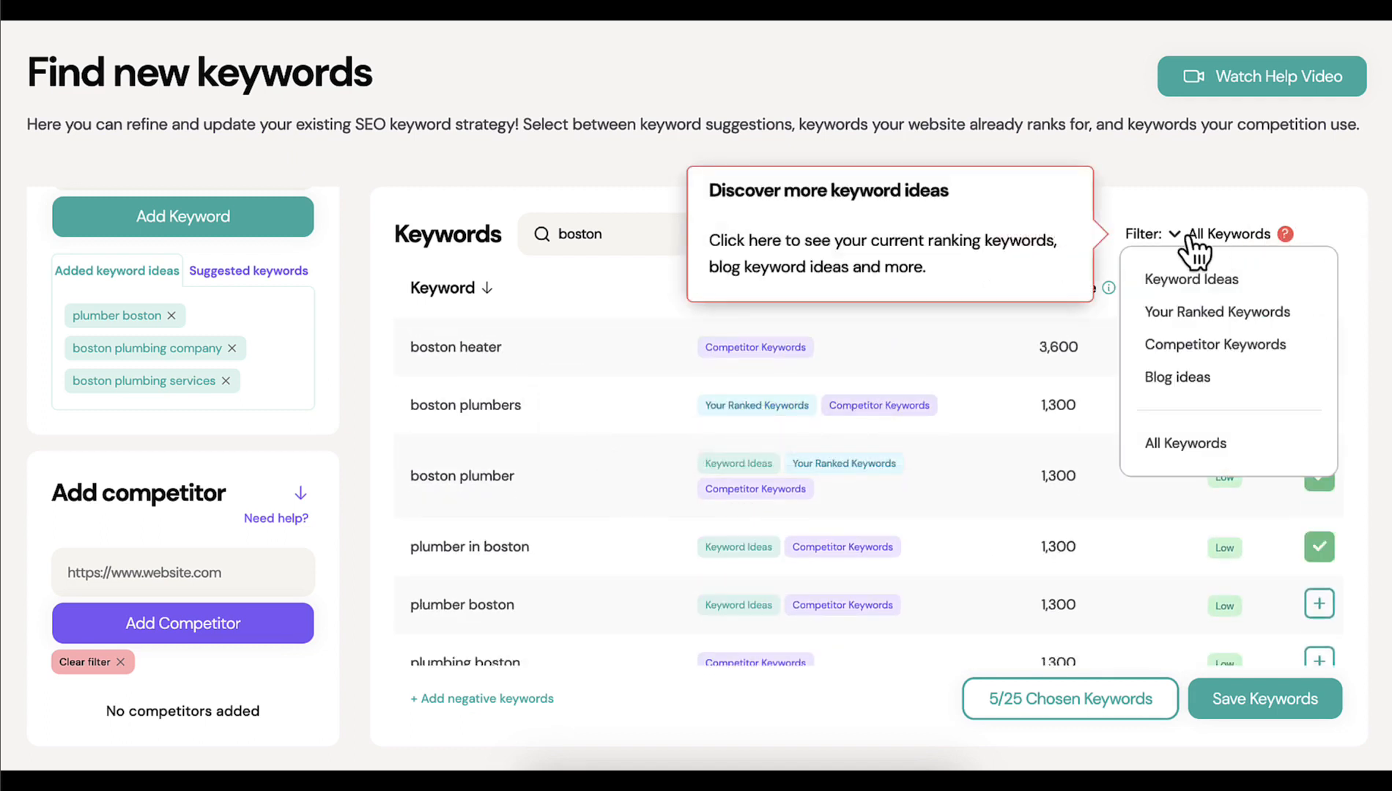
click(1180, 313)
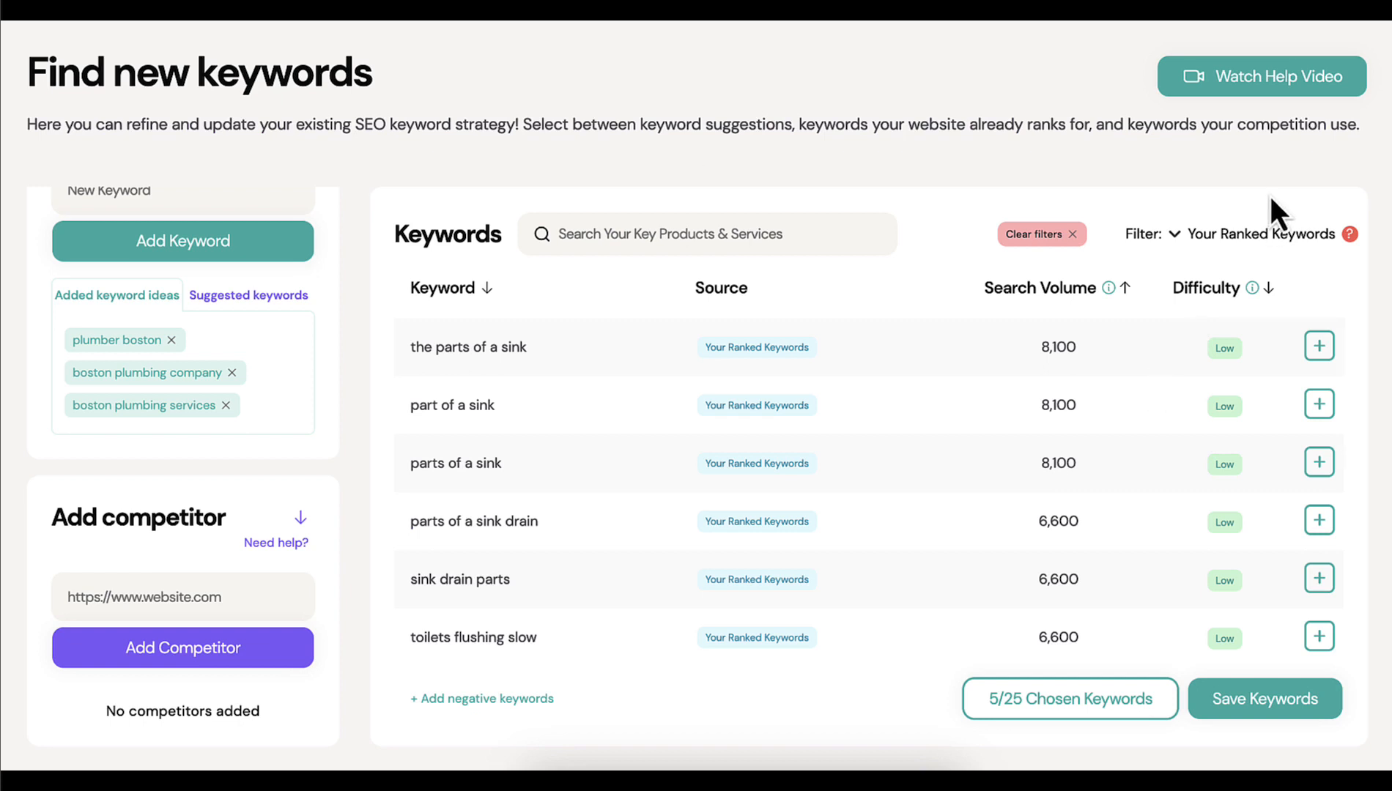
click(1181, 236)
click(1182, 350)
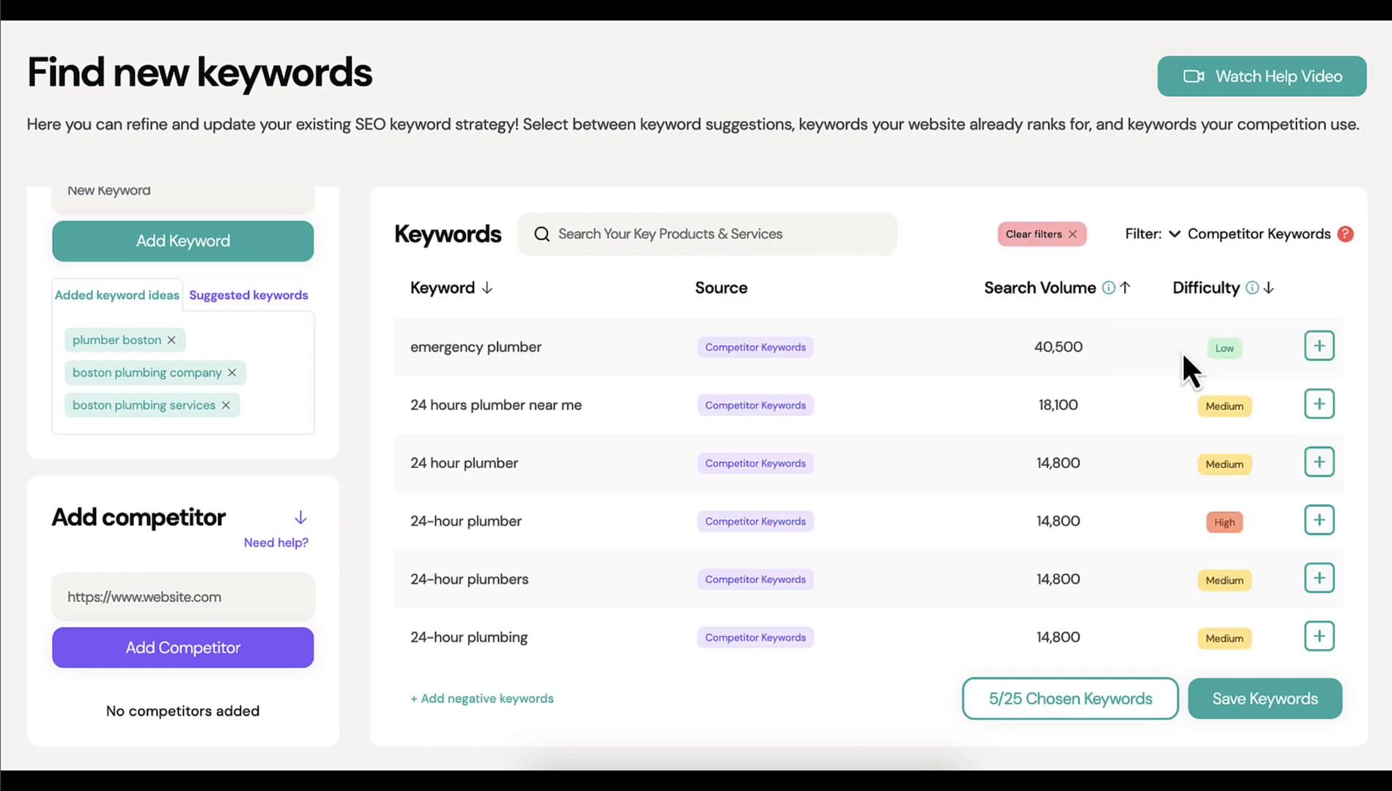
Filter the keywords by Blog Ideas and choose "how to fix a slow flushing toilet"
click(1231, 234)
click(1161, 382)
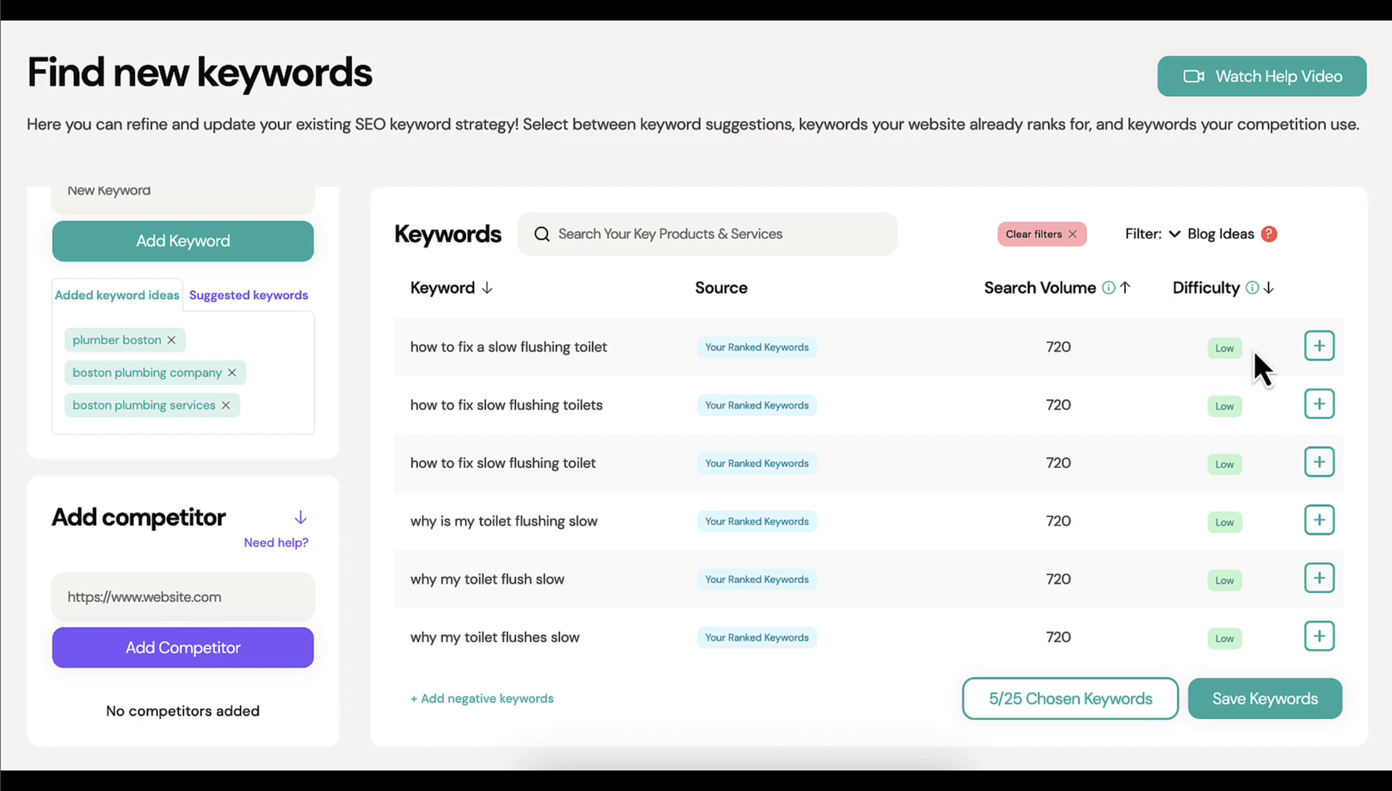
click(1318, 349)
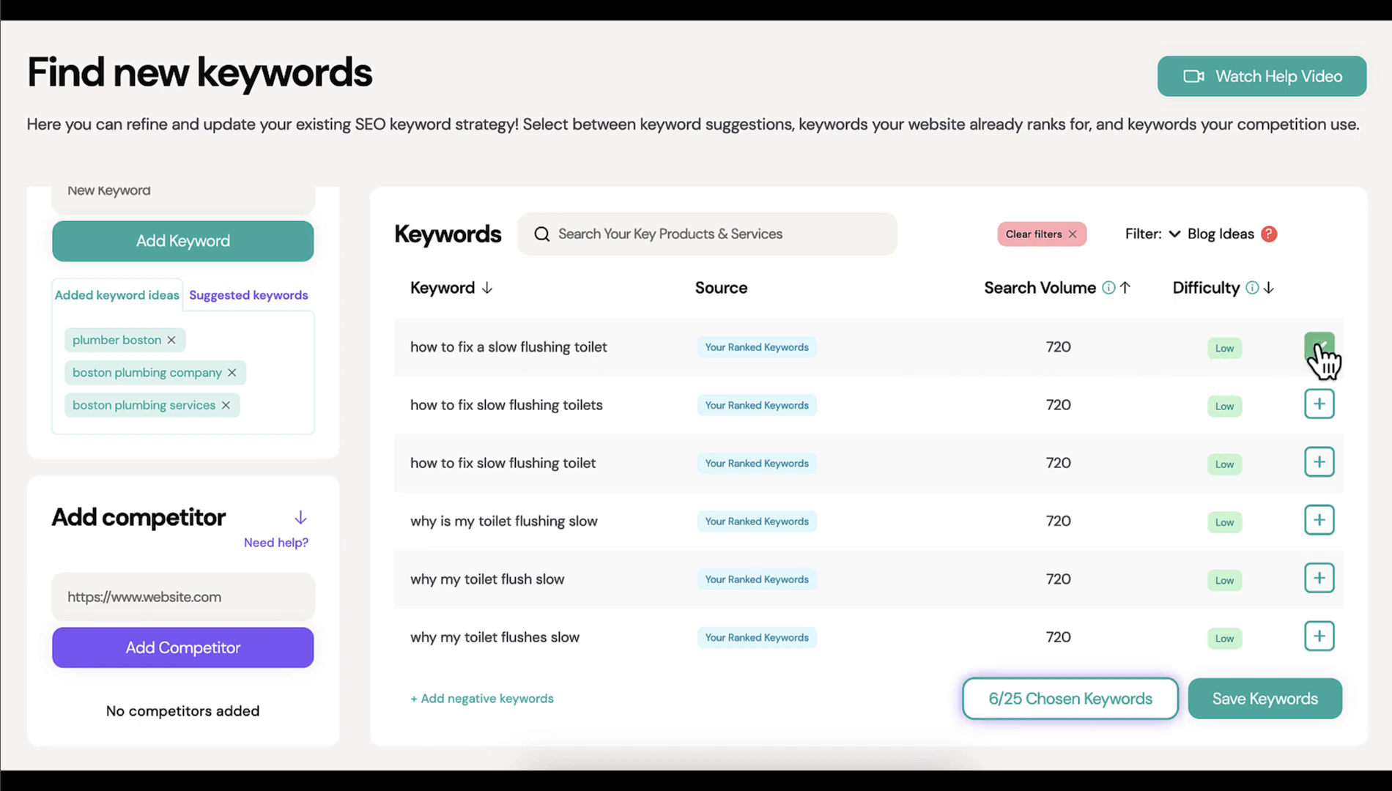
Run the AI review of the chosen keywords for the Plumber industry and save them to go on to the sitemap
click(1222, 701)
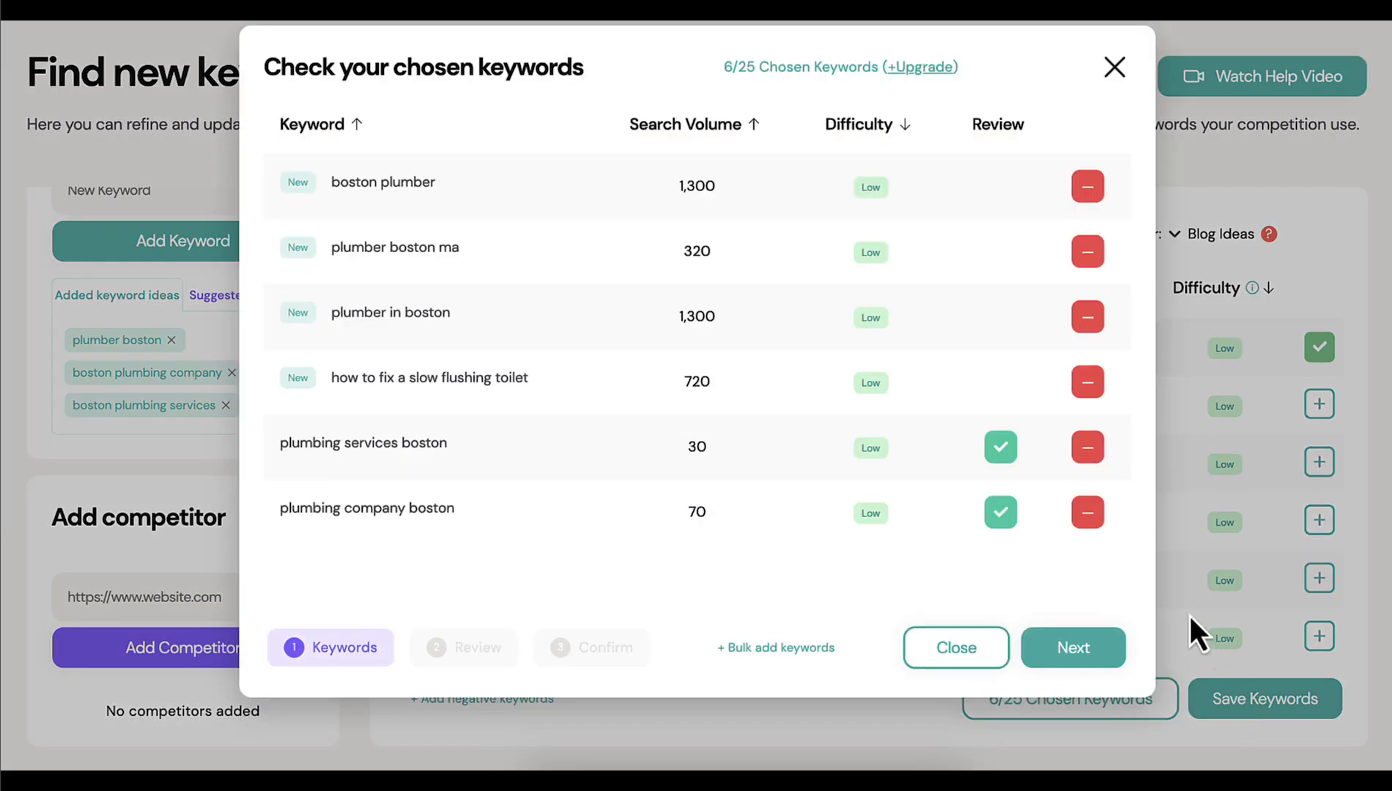
click(1071, 647)
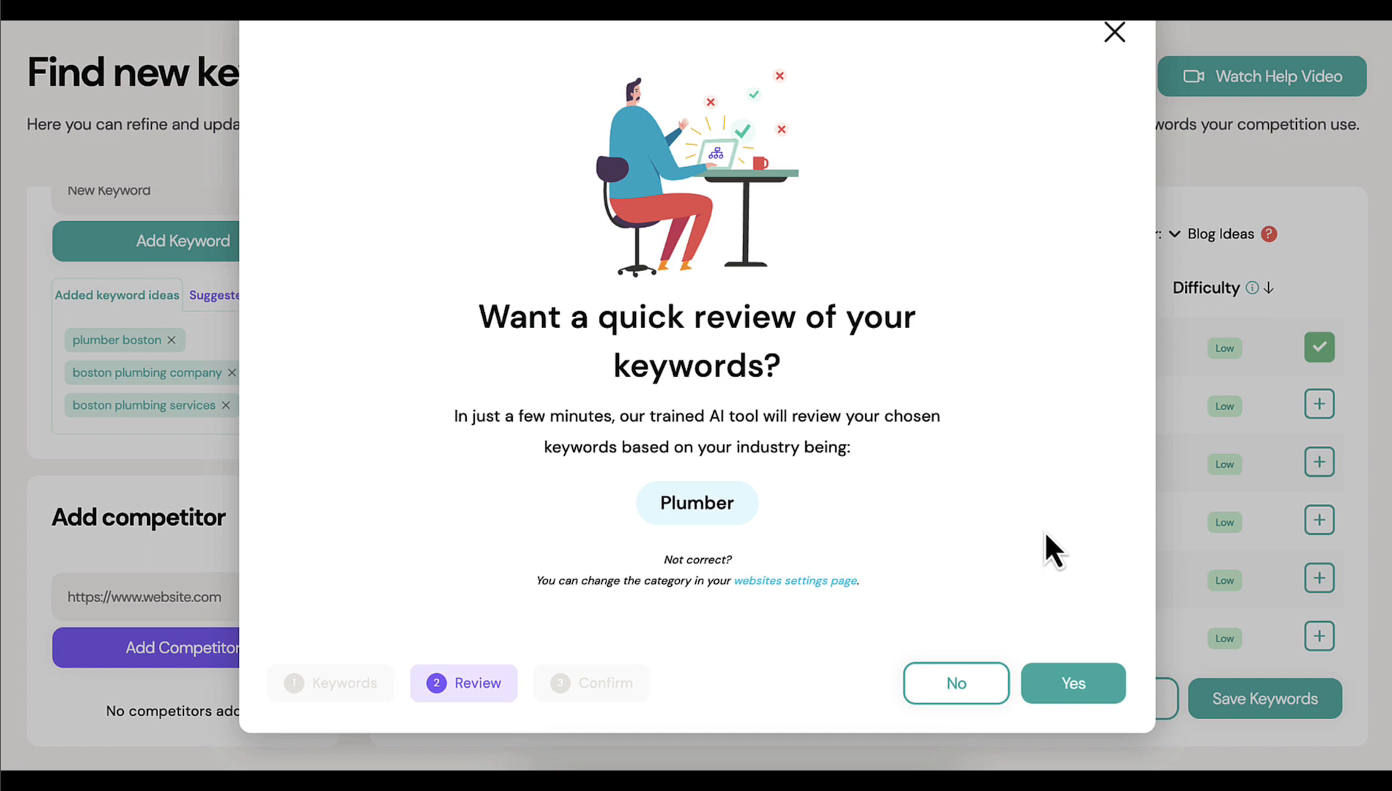
click(1068, 687)
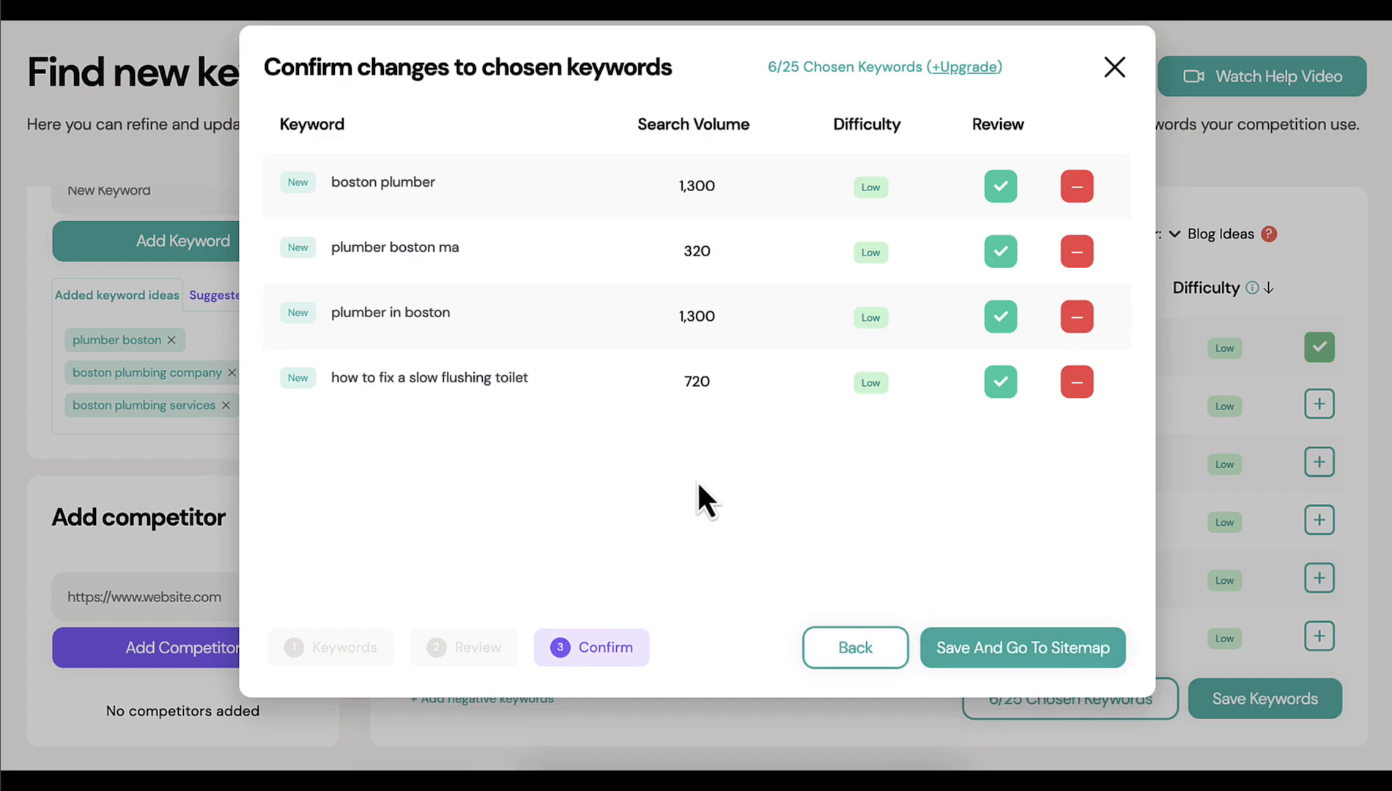
mouse_move(1001, 117)
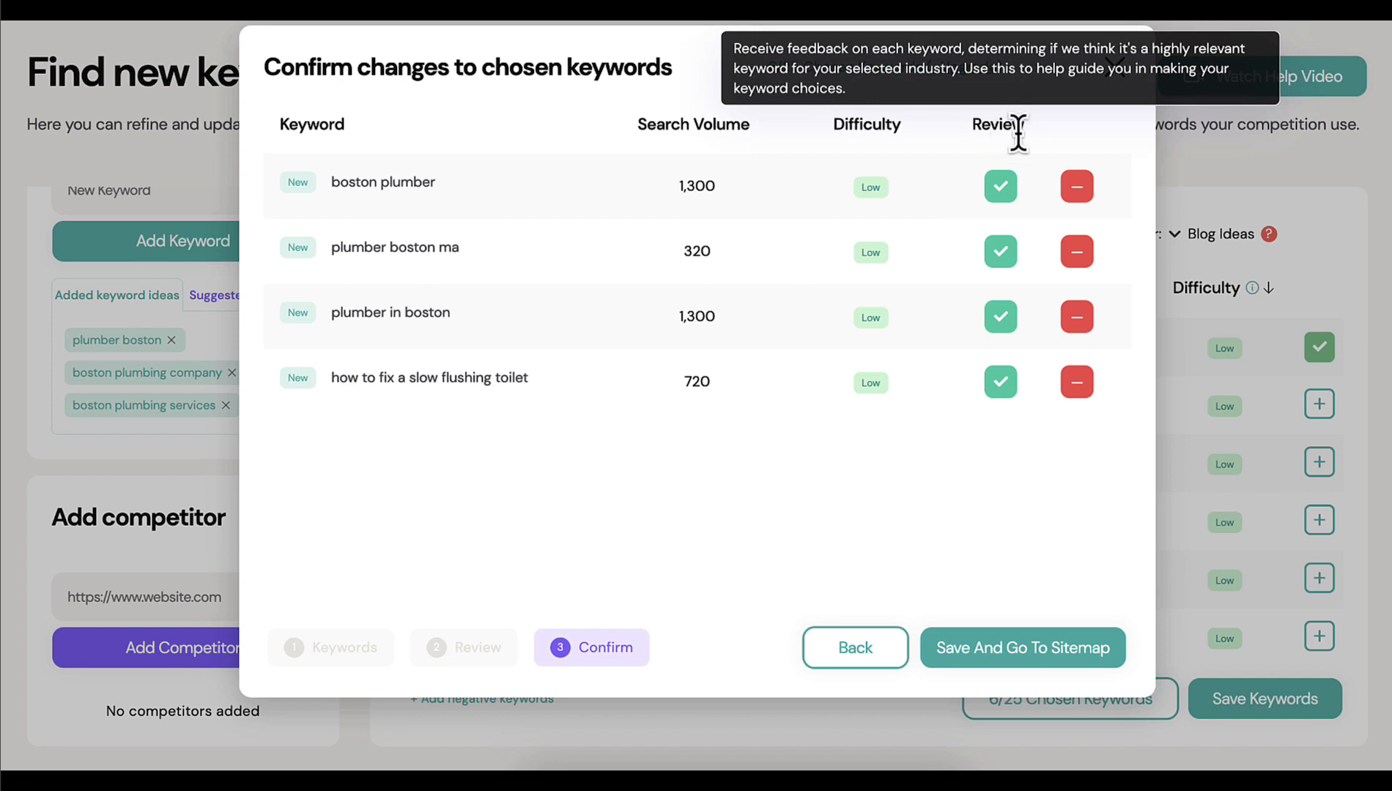
mouse_move(999, 187)
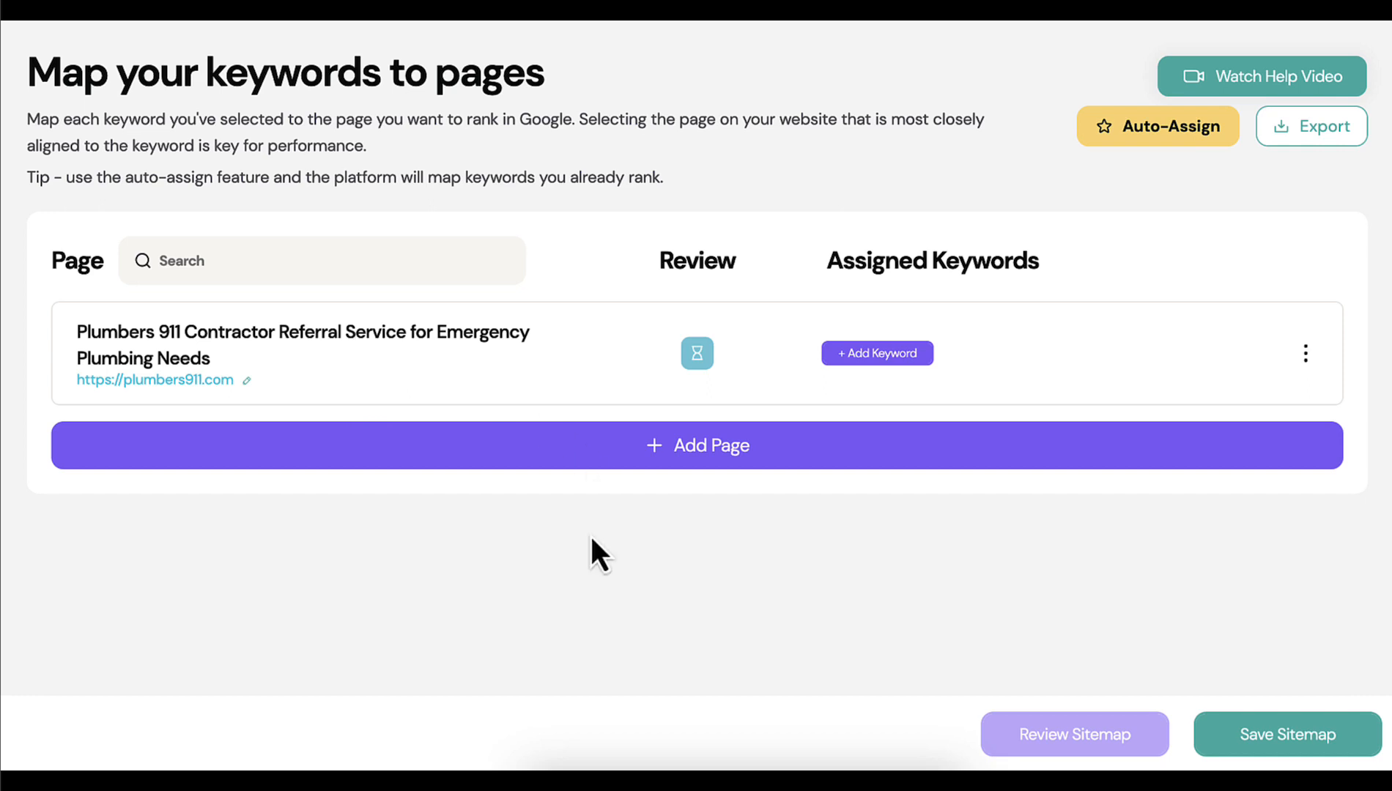
click(678, 451)
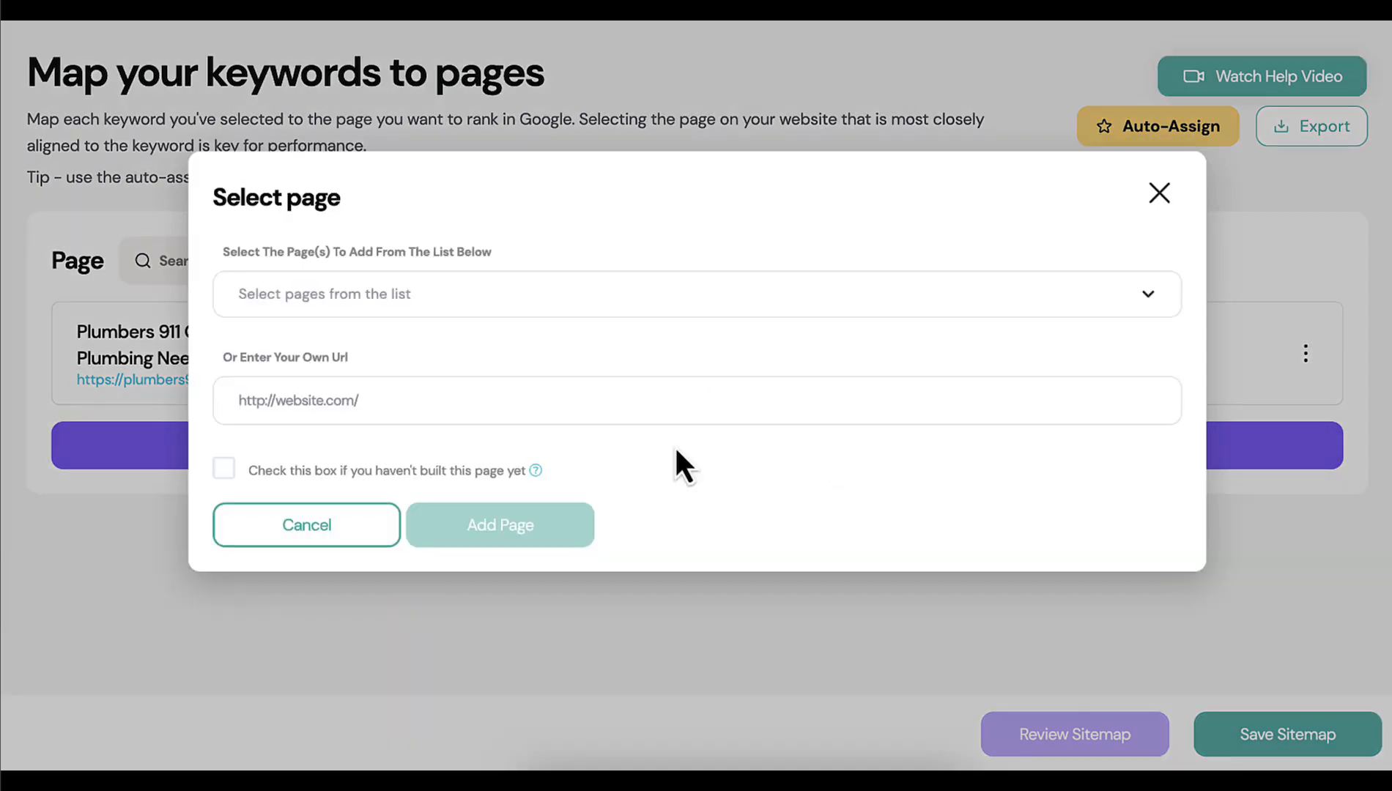
click(424, 297)
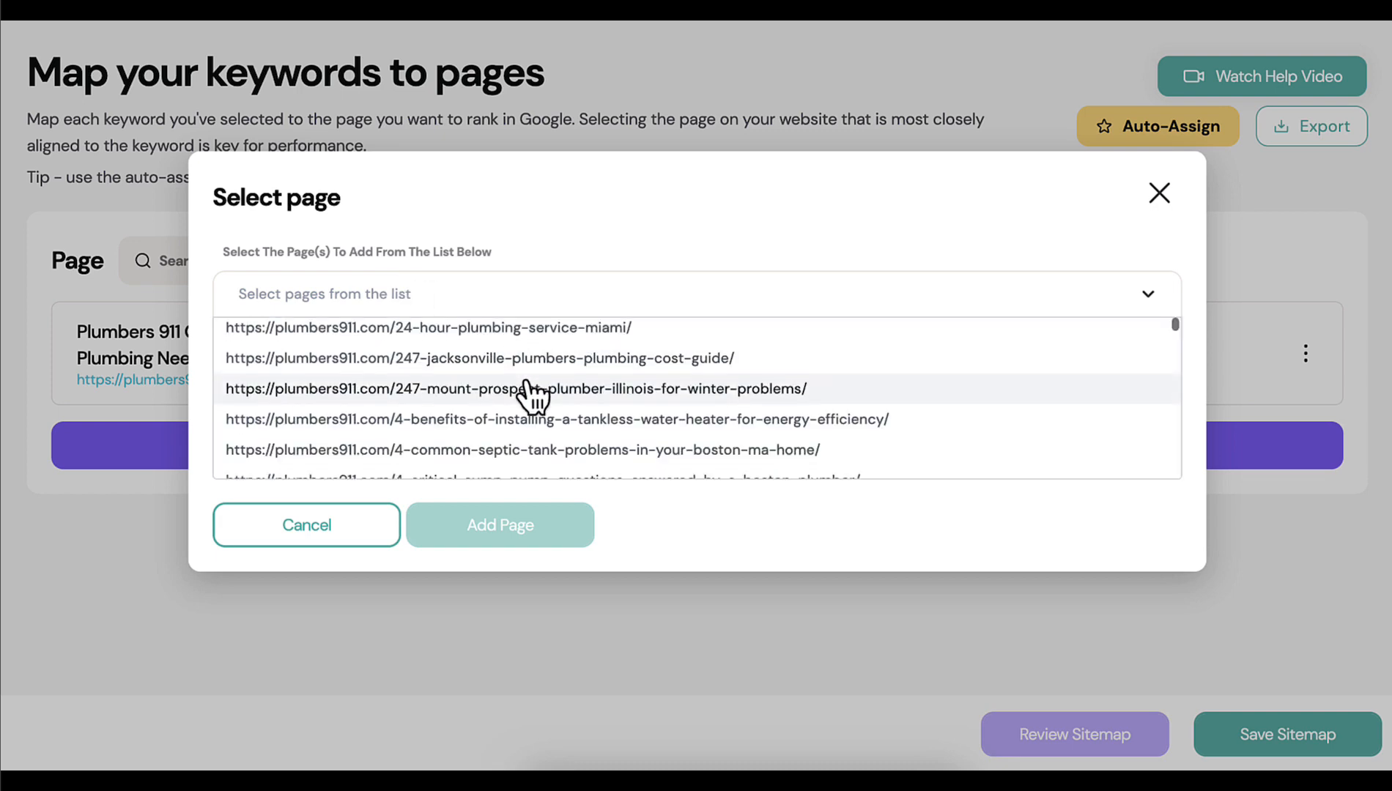
scroll(533, 395, down, 5)
scroll(531, 395, down, 2)
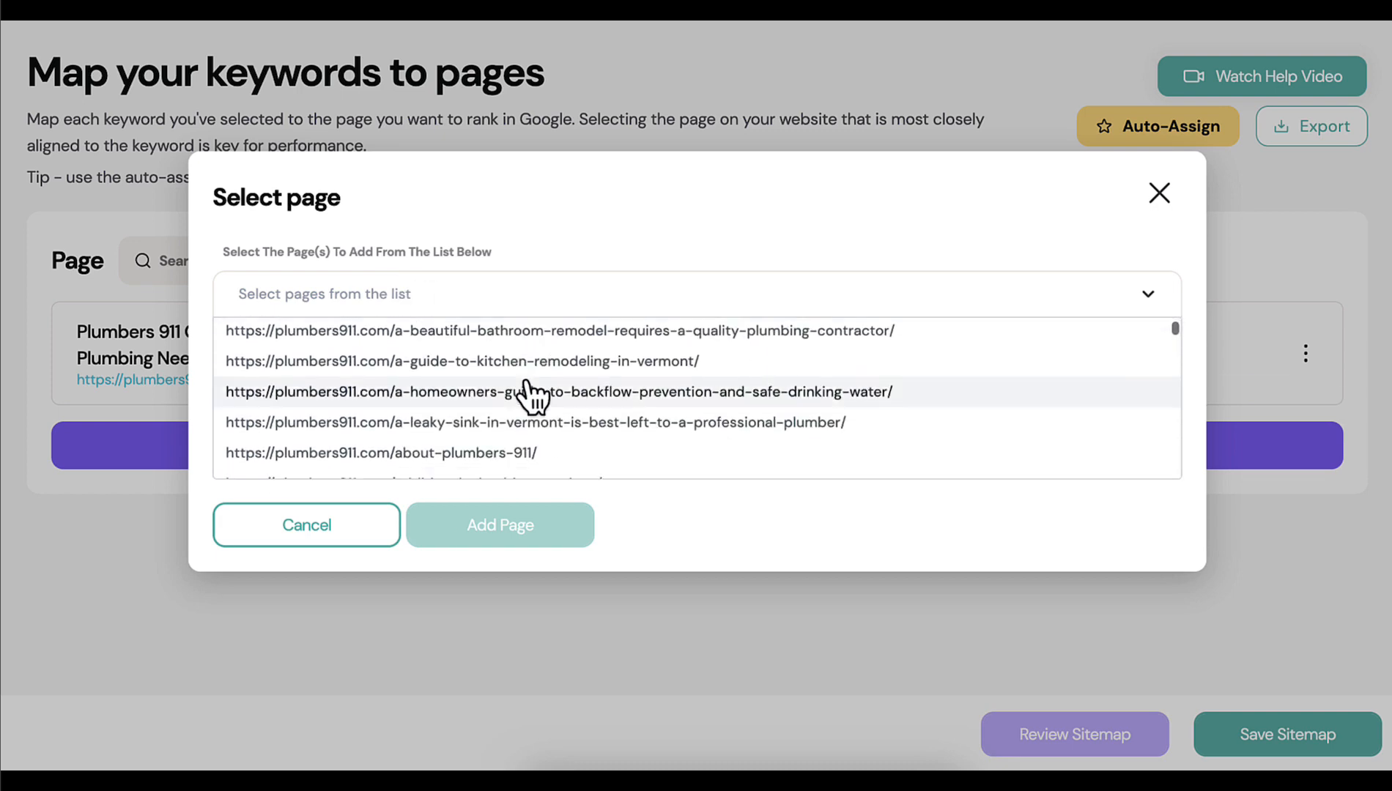
scroll(531, 395, up, 8)
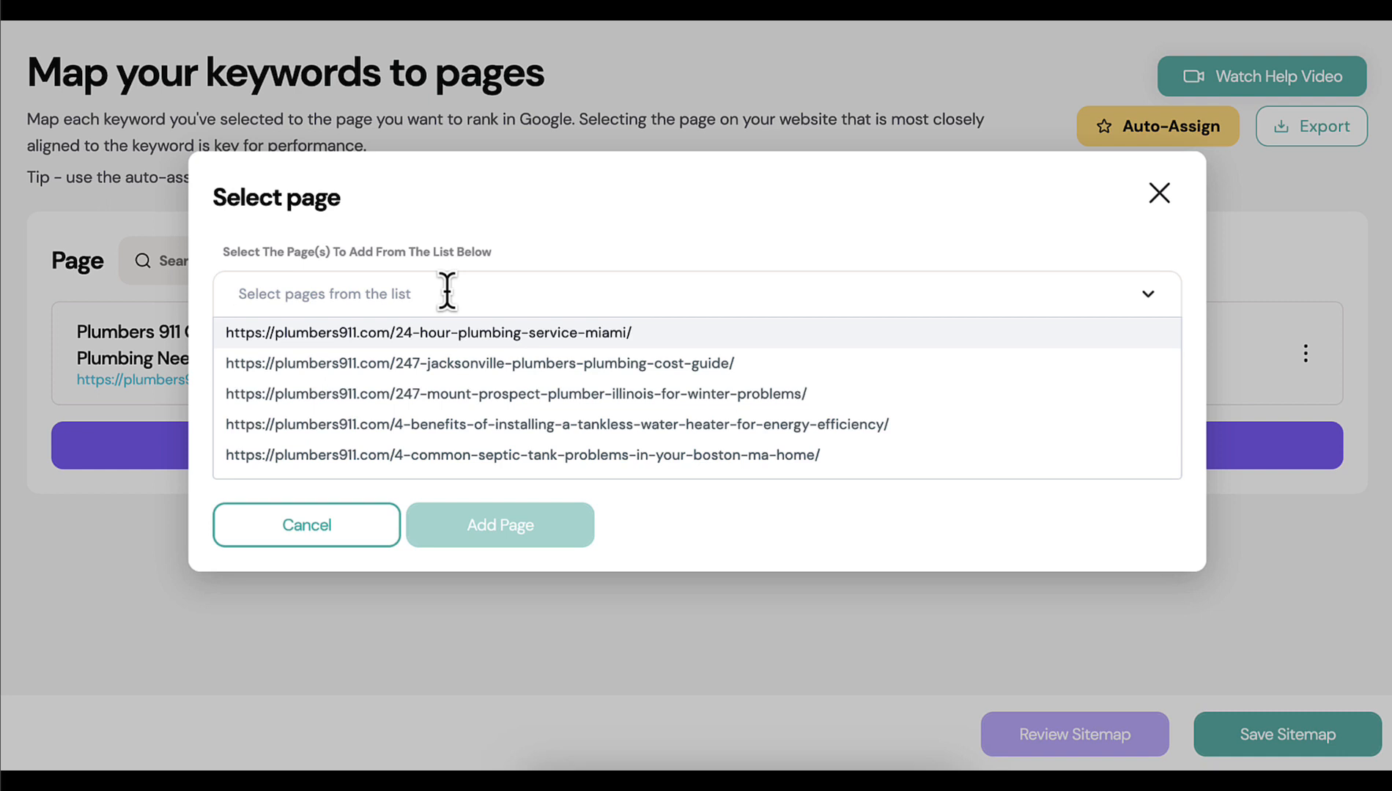
text(https://plumbers911.com/find-a-local-plumber/boston-massachusetts-plumbers/)
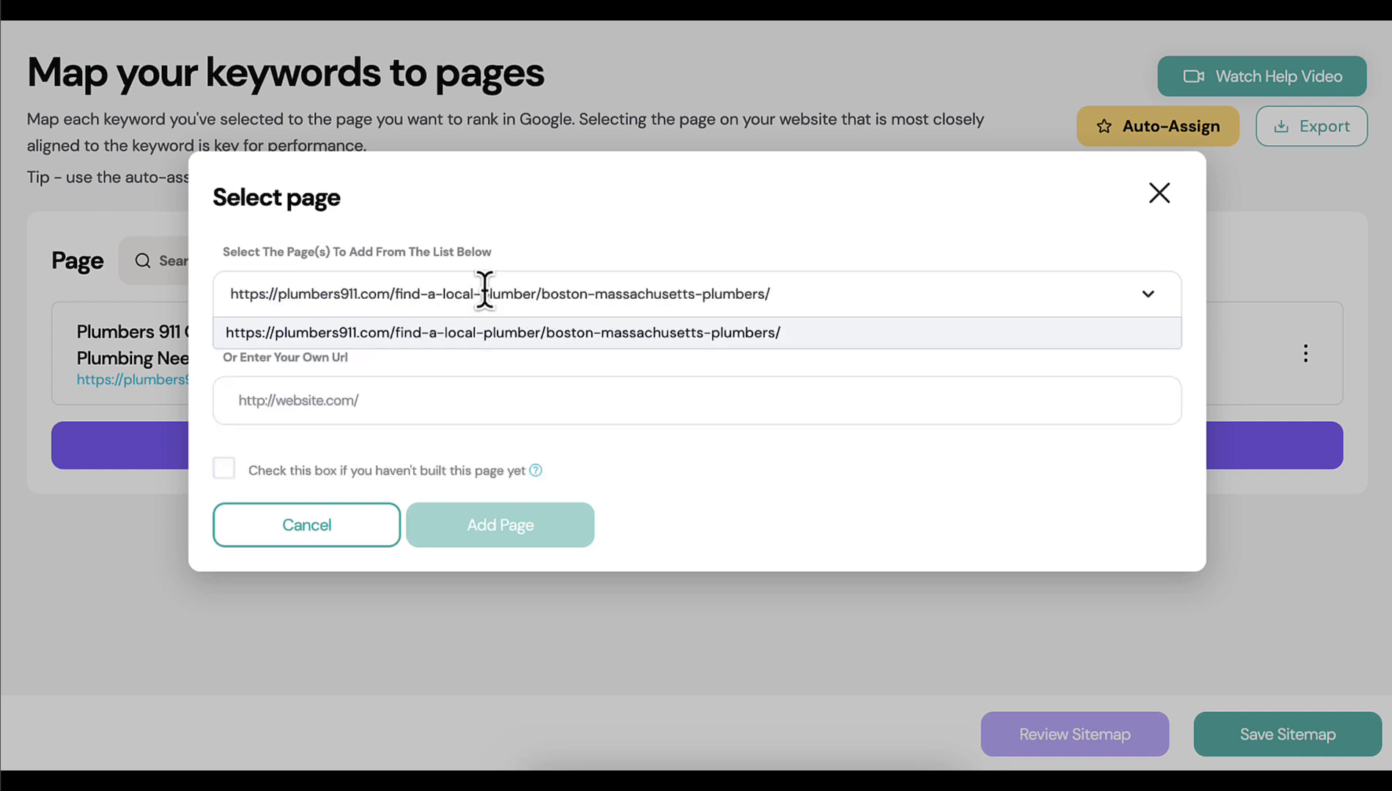
click(549, 339)
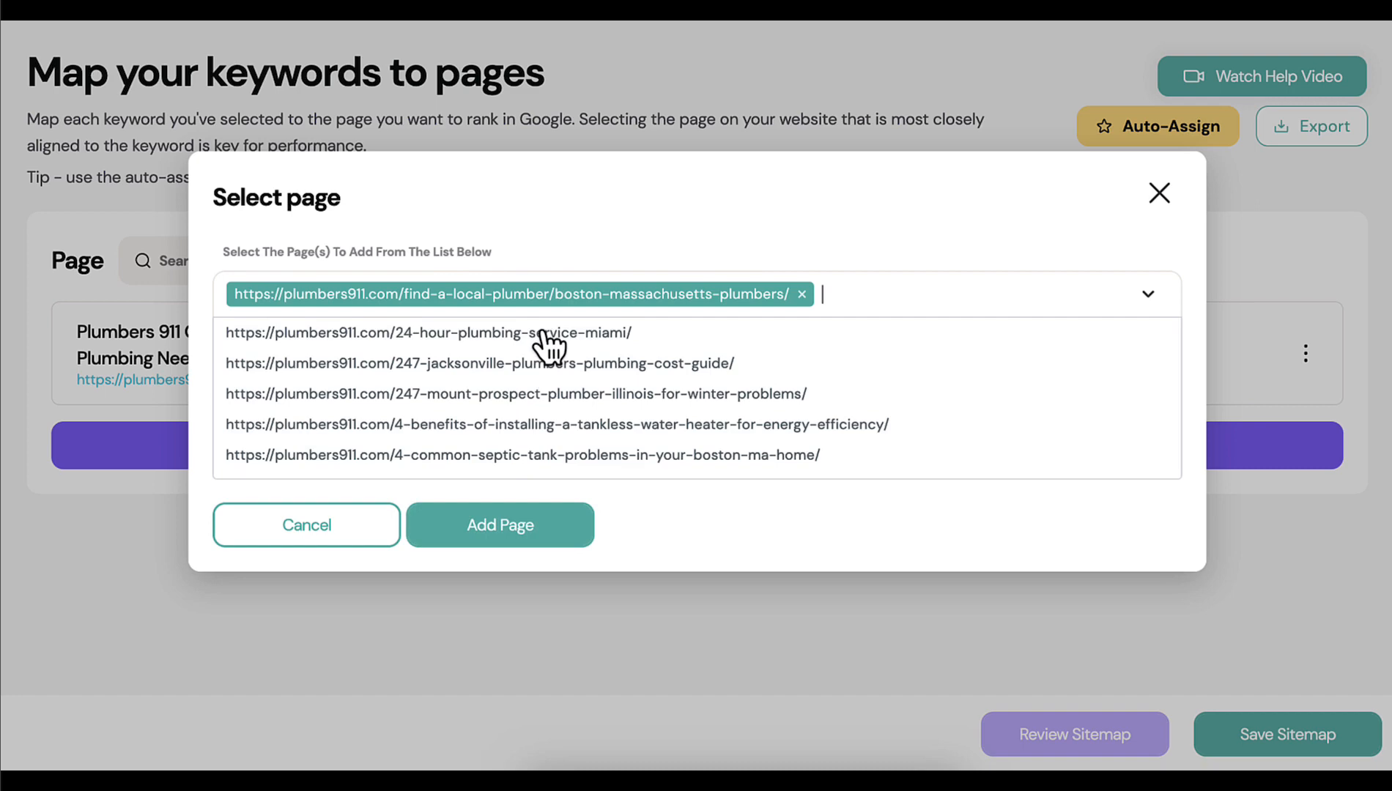
click(938, 236)
click(528, 541)
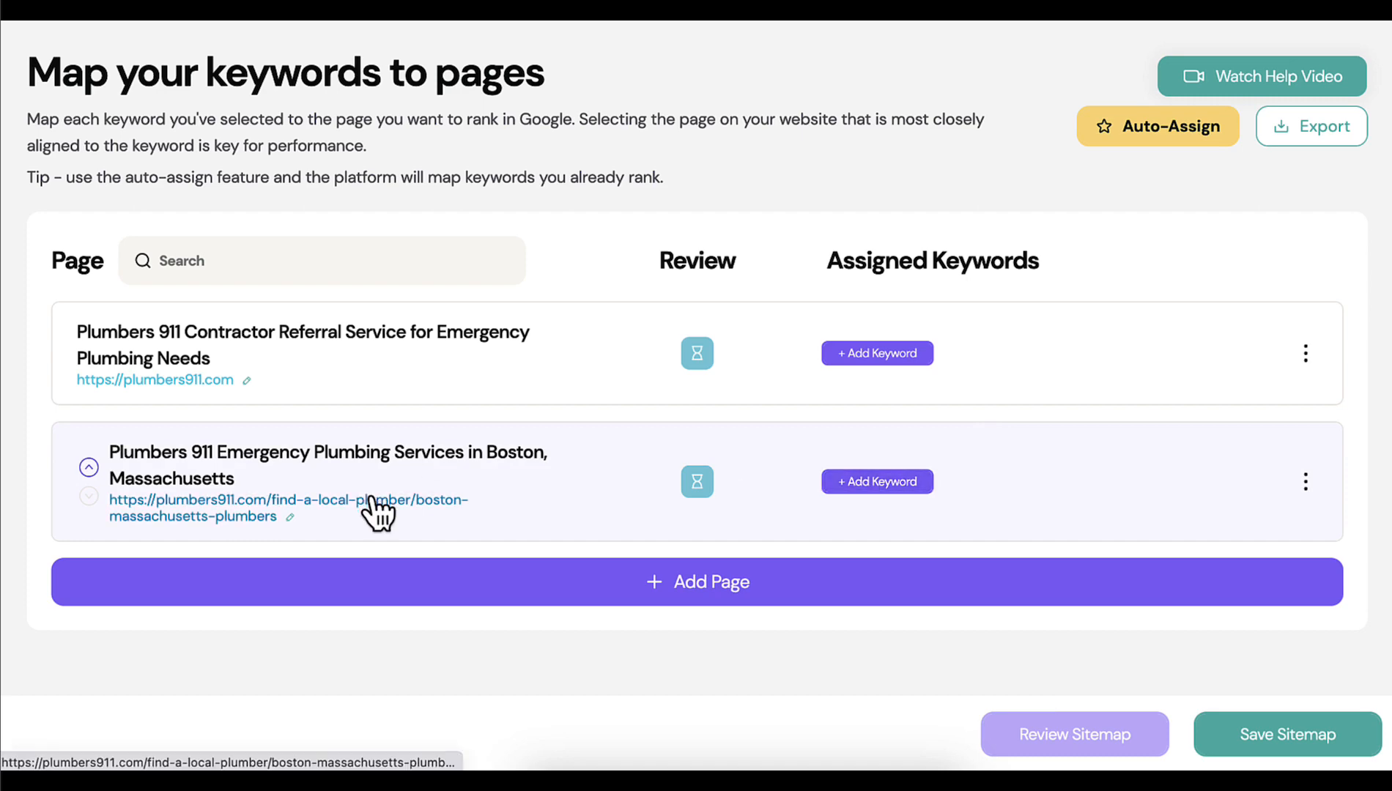
Assign "boston plumber", "plumber boston ma", "plumber in boston", "plumbing company boston" and "plumbing services boston" to the Boston, Massachusetts page
click(880, 483)
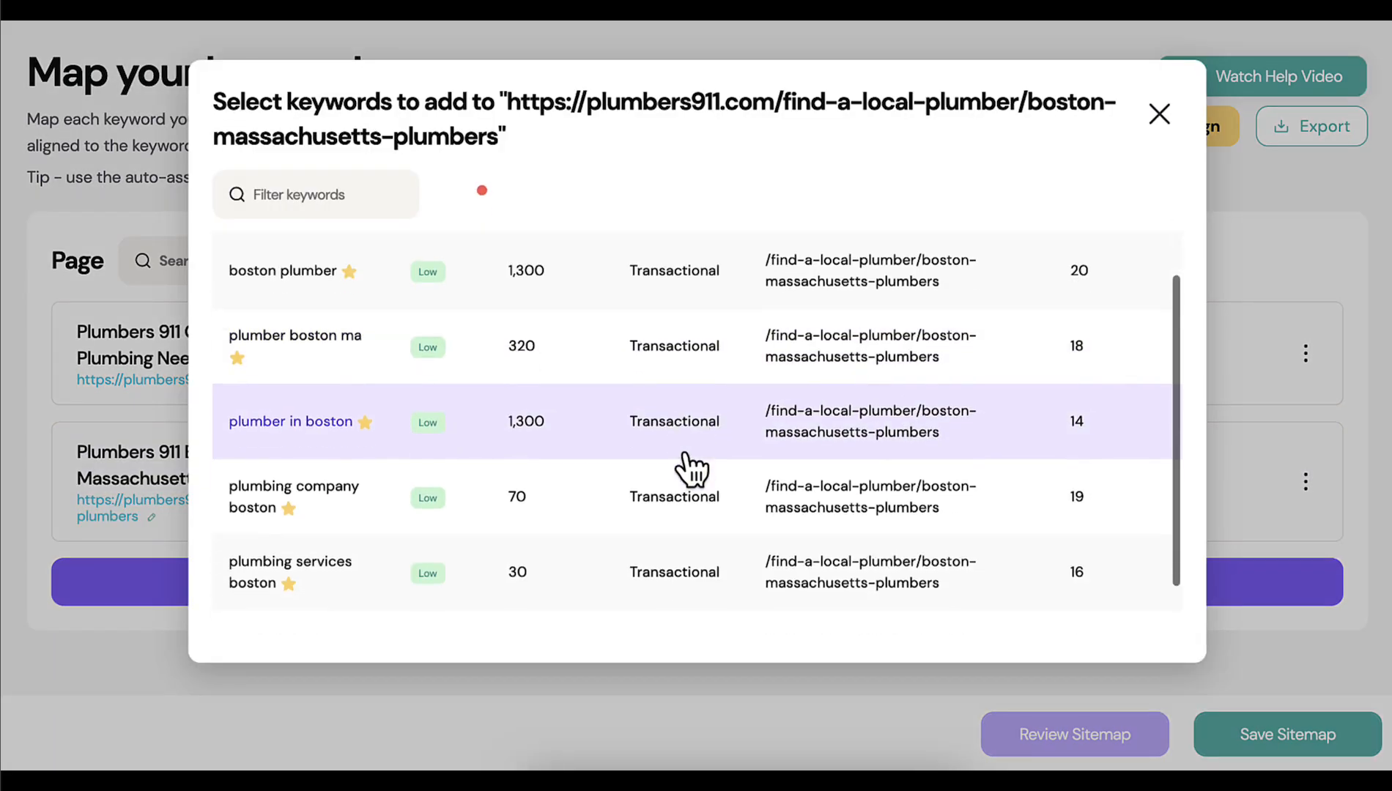
scroll(691, 469, up, 1)
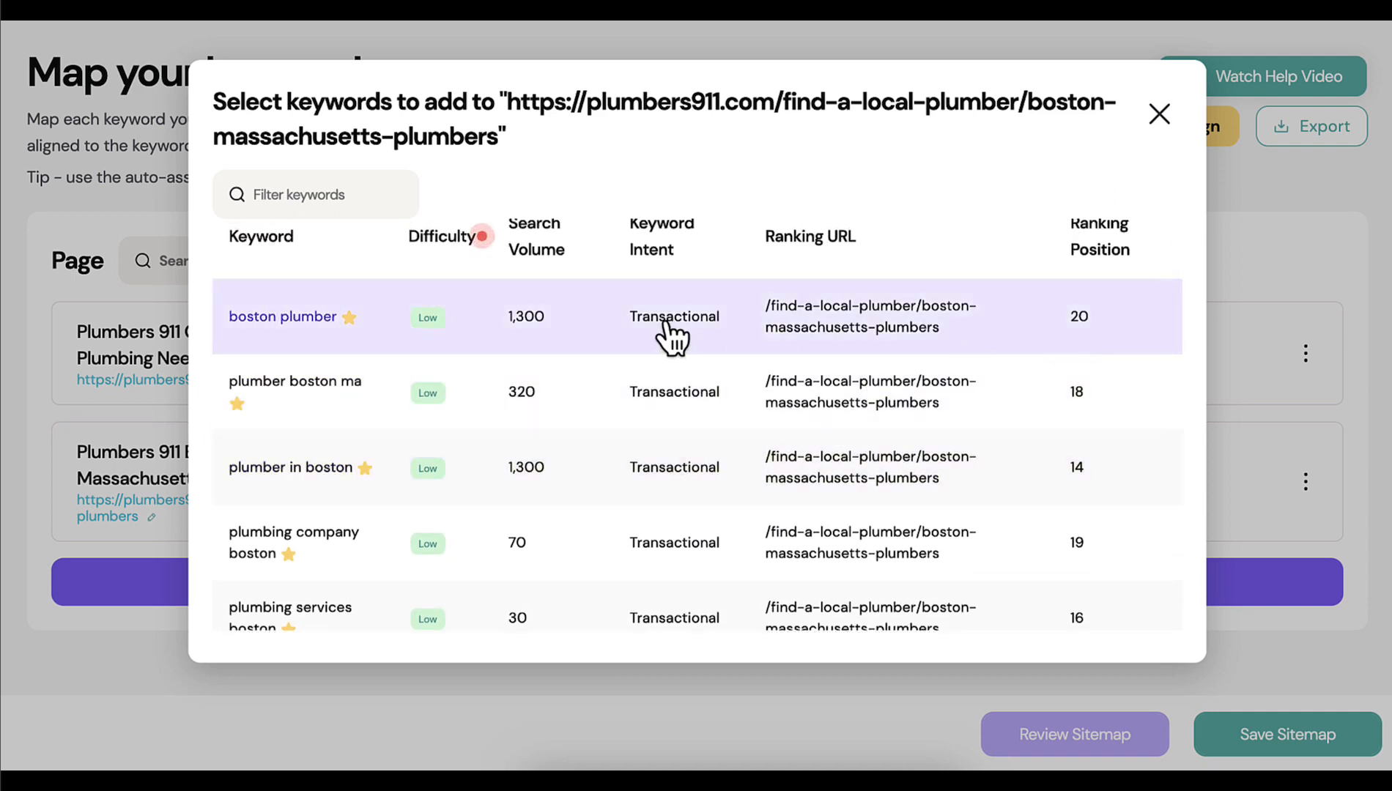
click(258, 321)
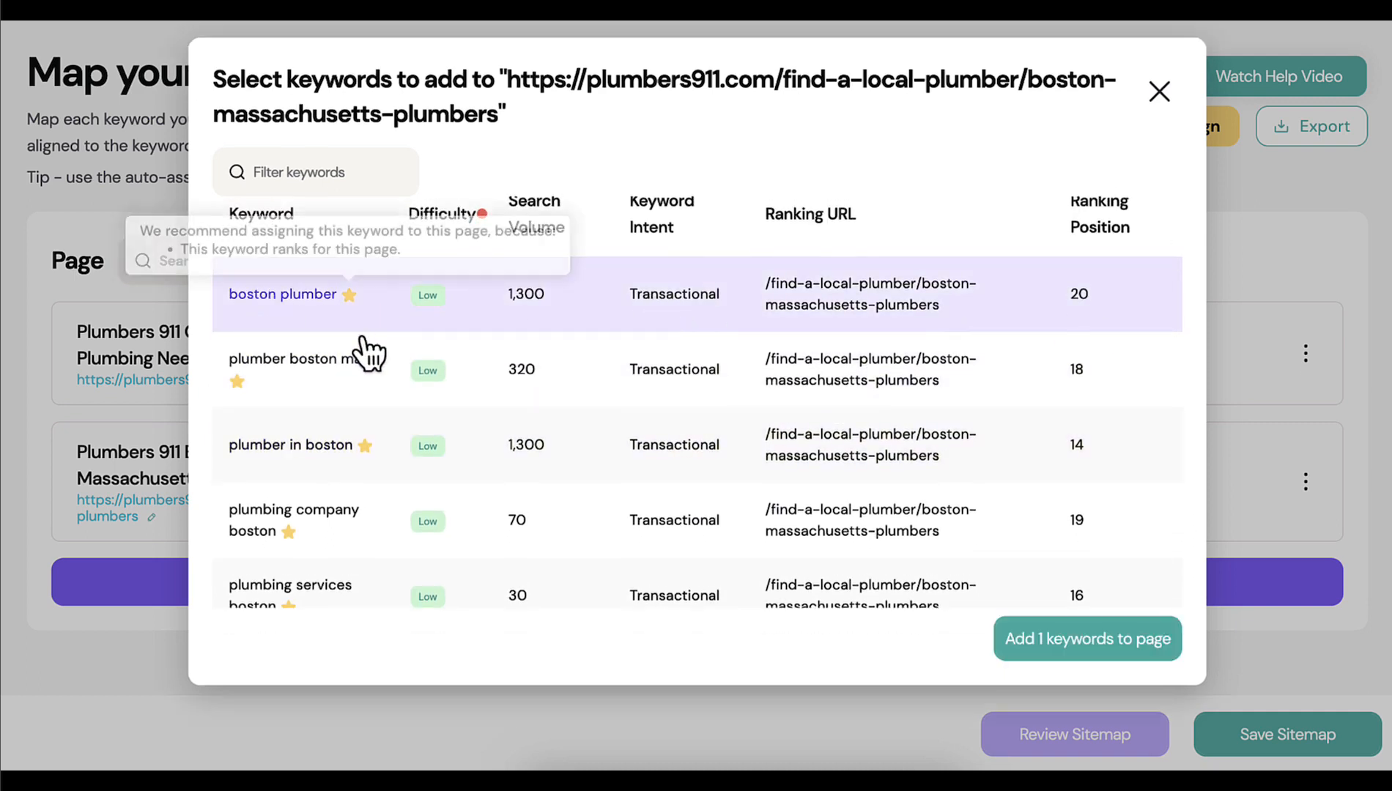
click(308, 364)
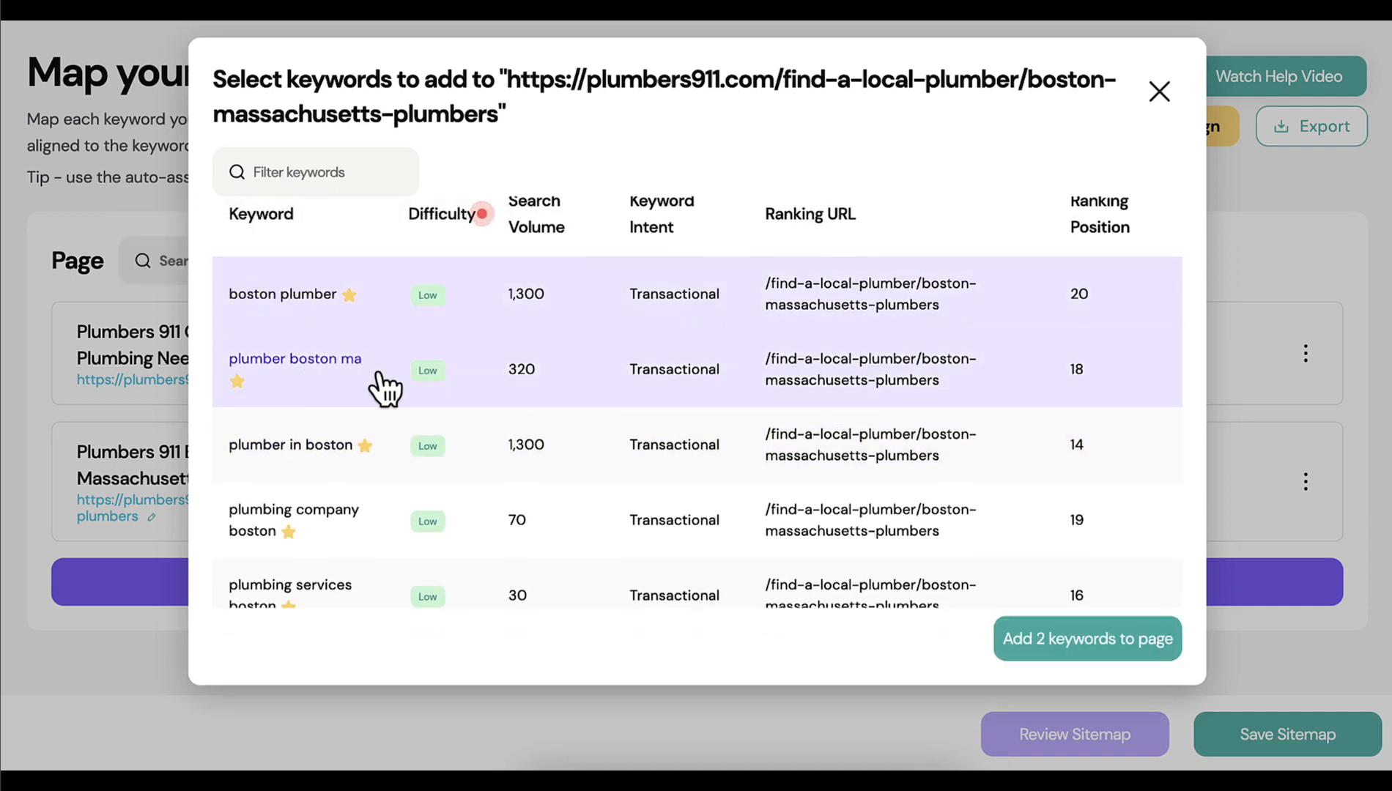
click(274, 456)
scroll(348, 466, down, 1)
click(341, 431)
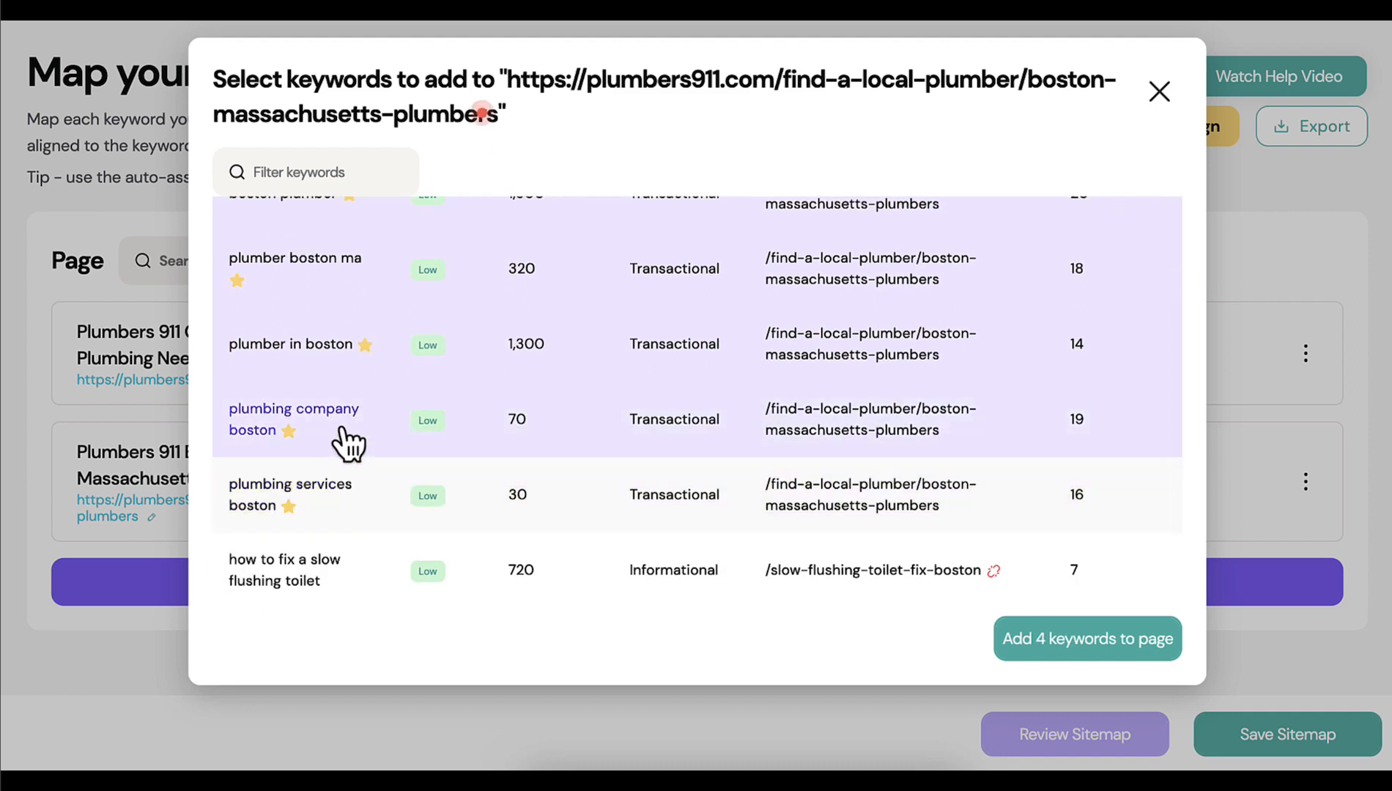
click(235, 503)
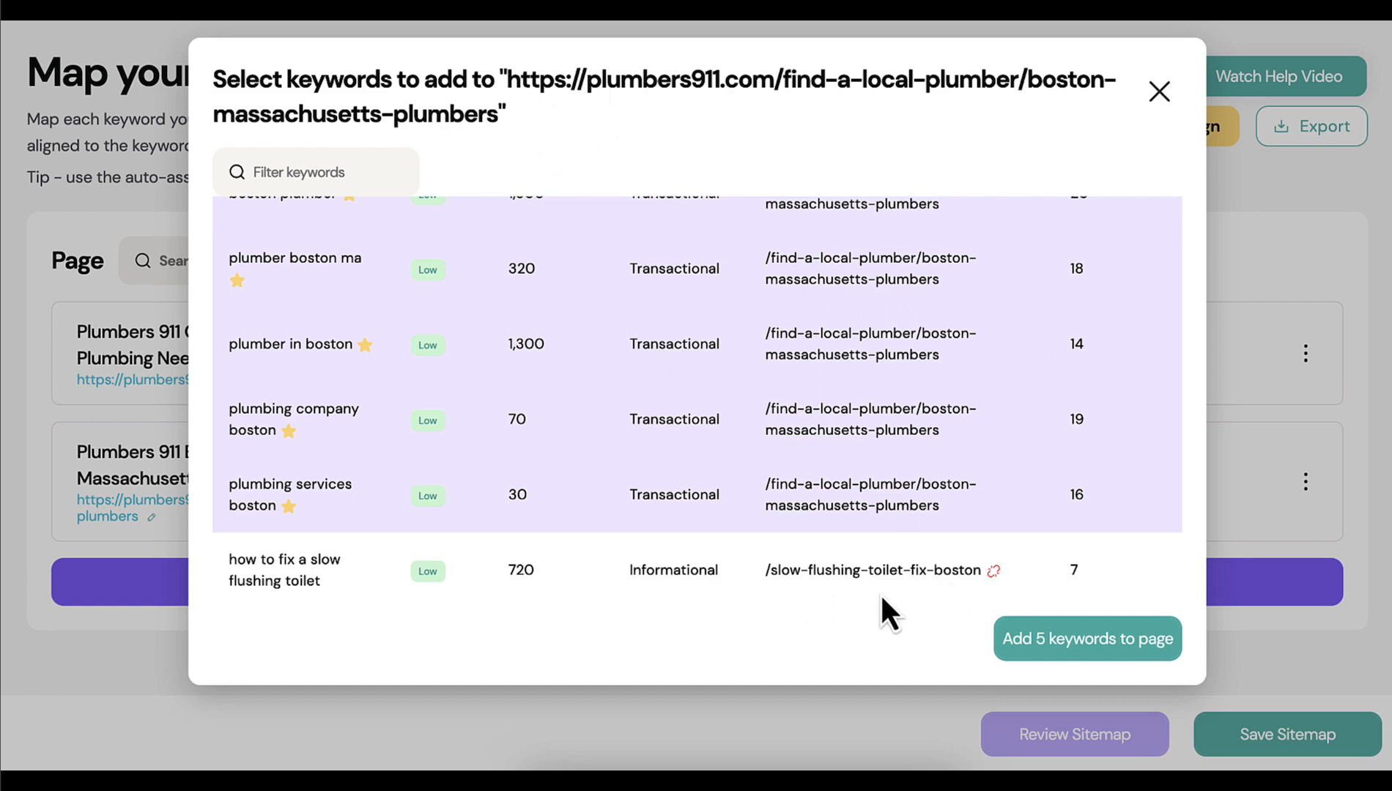
click(1060, 643)
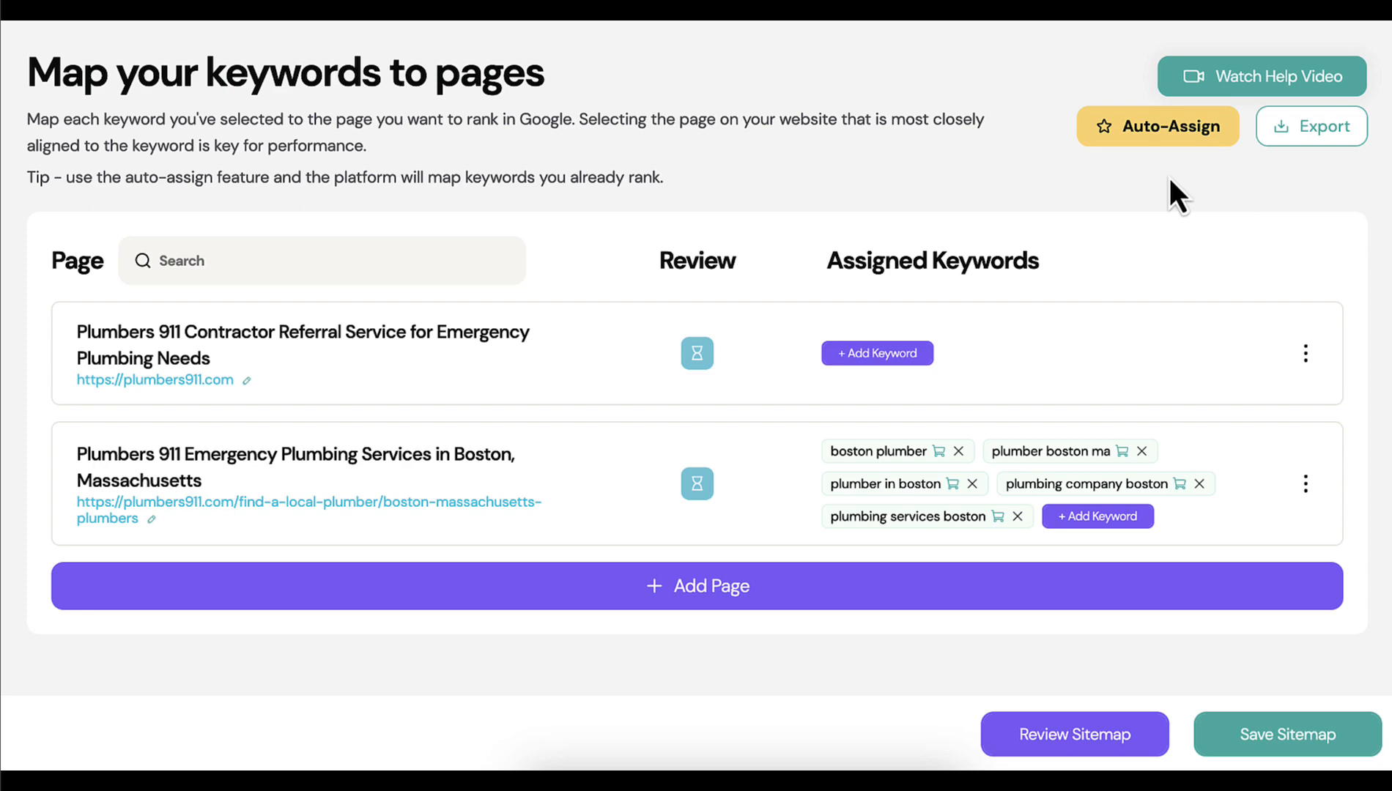
Auto-assign the remaining keyword to its ranking page and view the details of "how to fix a slow flushing toilet"
click(1163, 127)
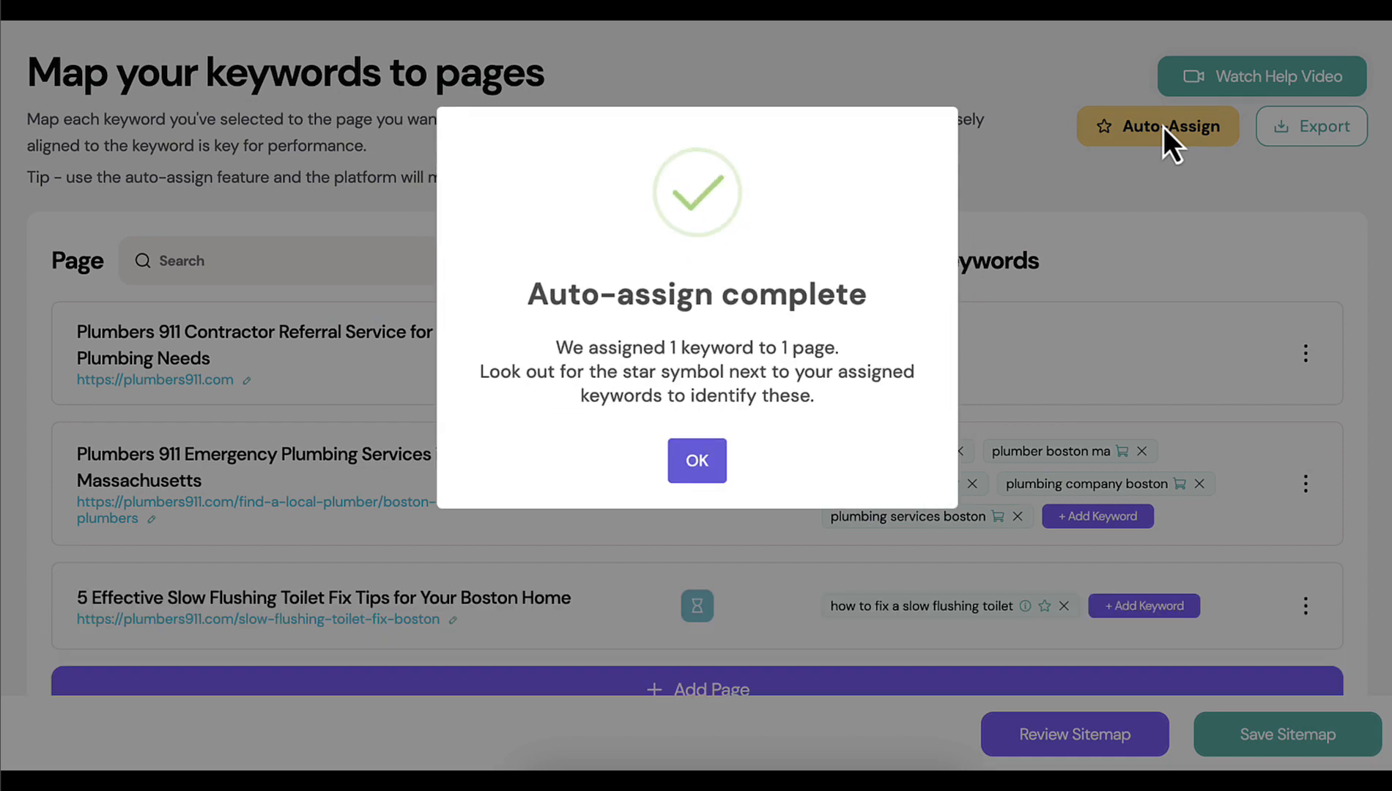
click(700, 463)
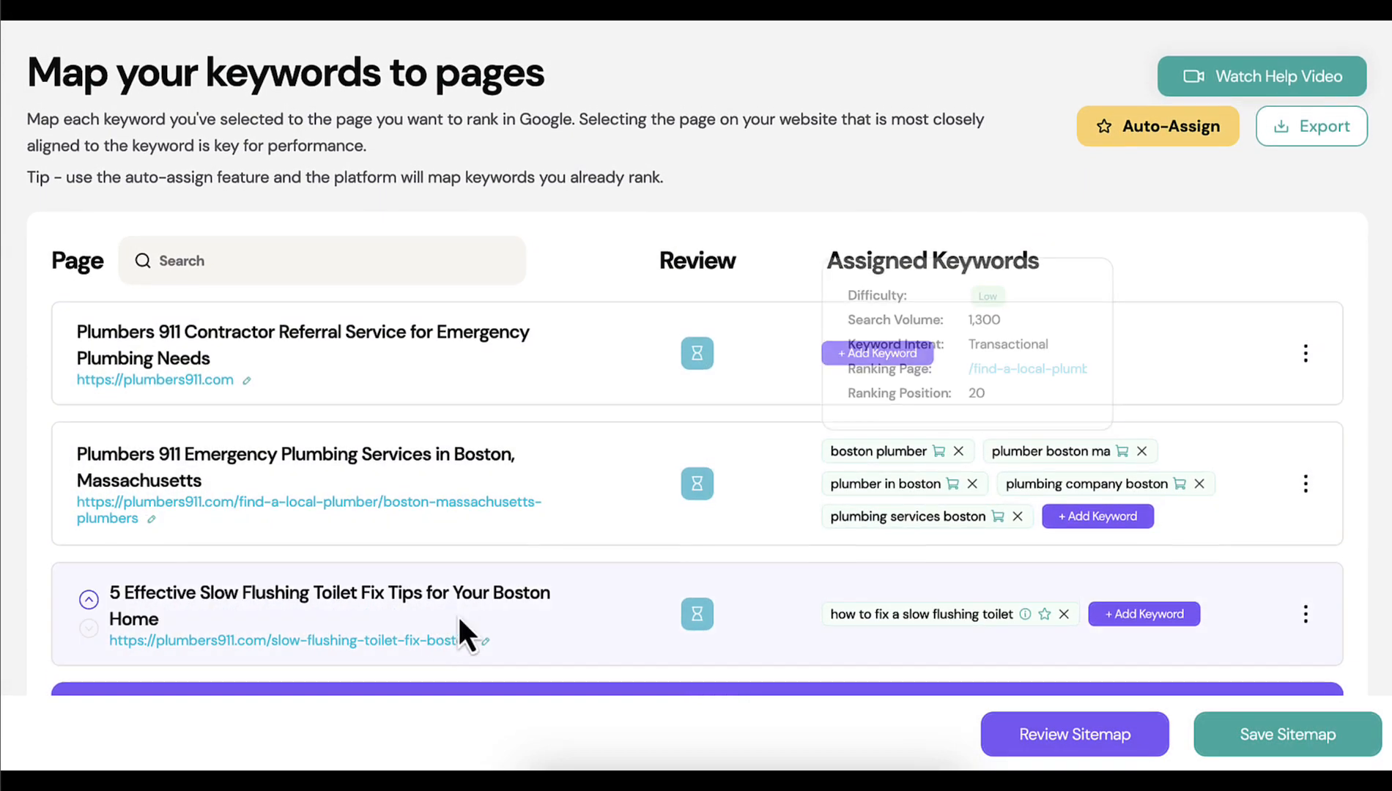
mouse_move(942, 615)
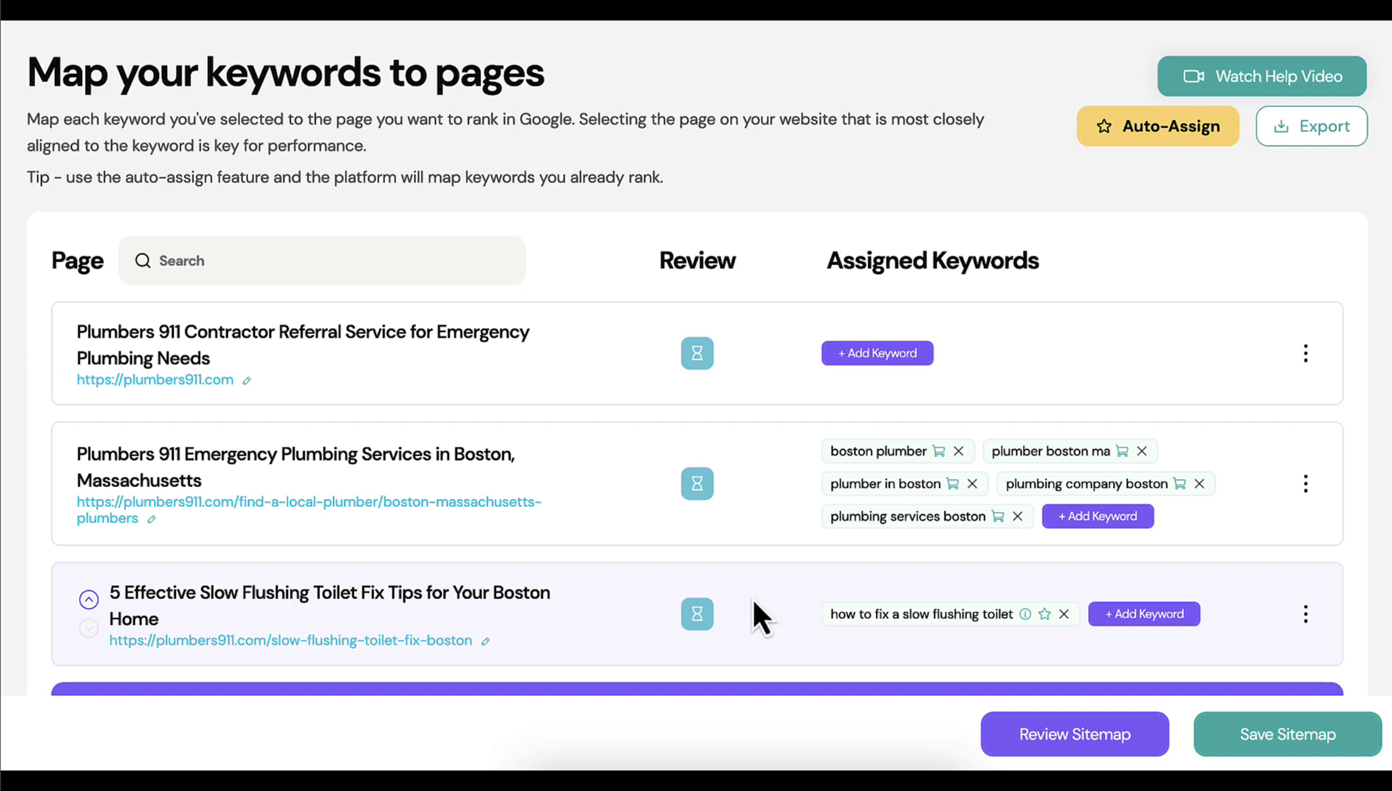
mouse_move(864, 612)
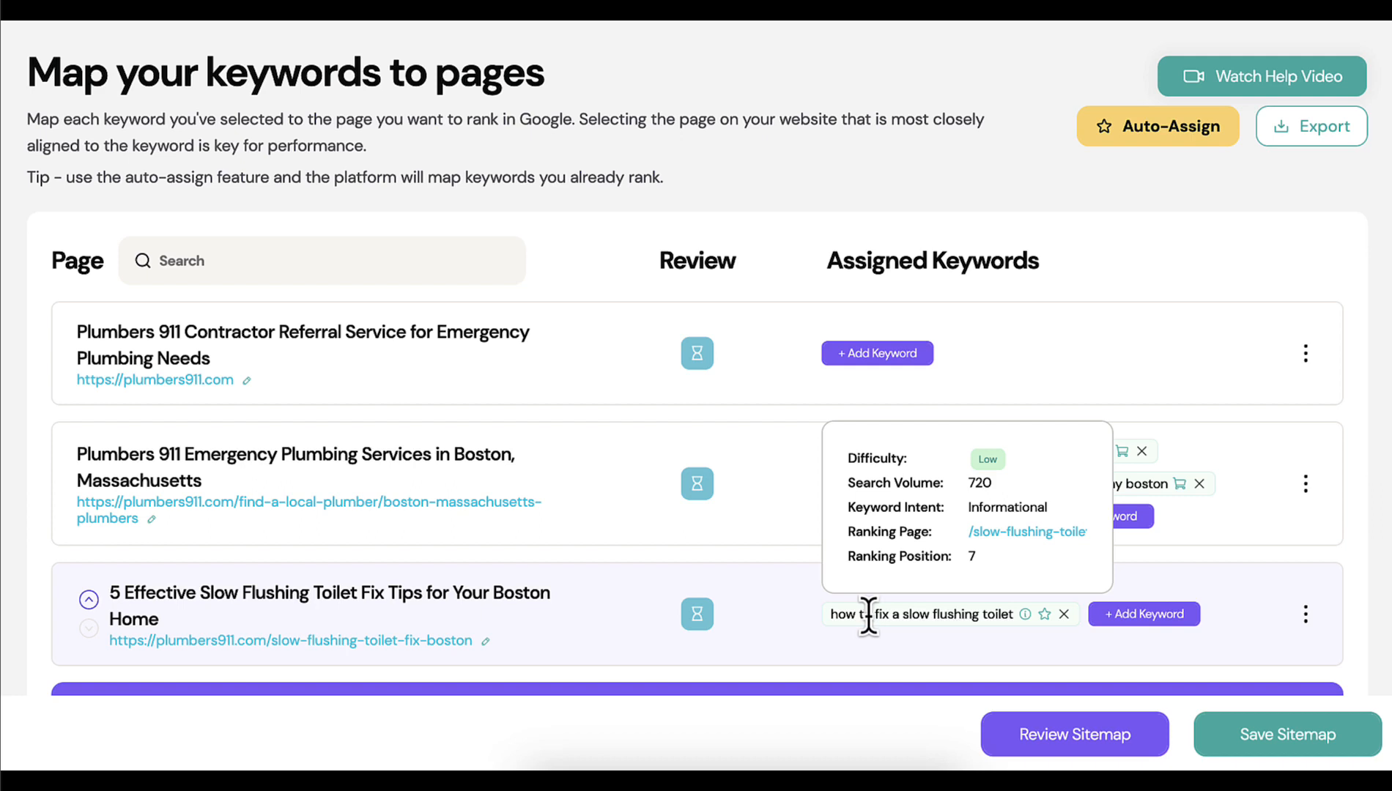
Run the AI review of the sitemap, read the feedback for the reviewed pages, and save the sitemap
click(1072, 735)
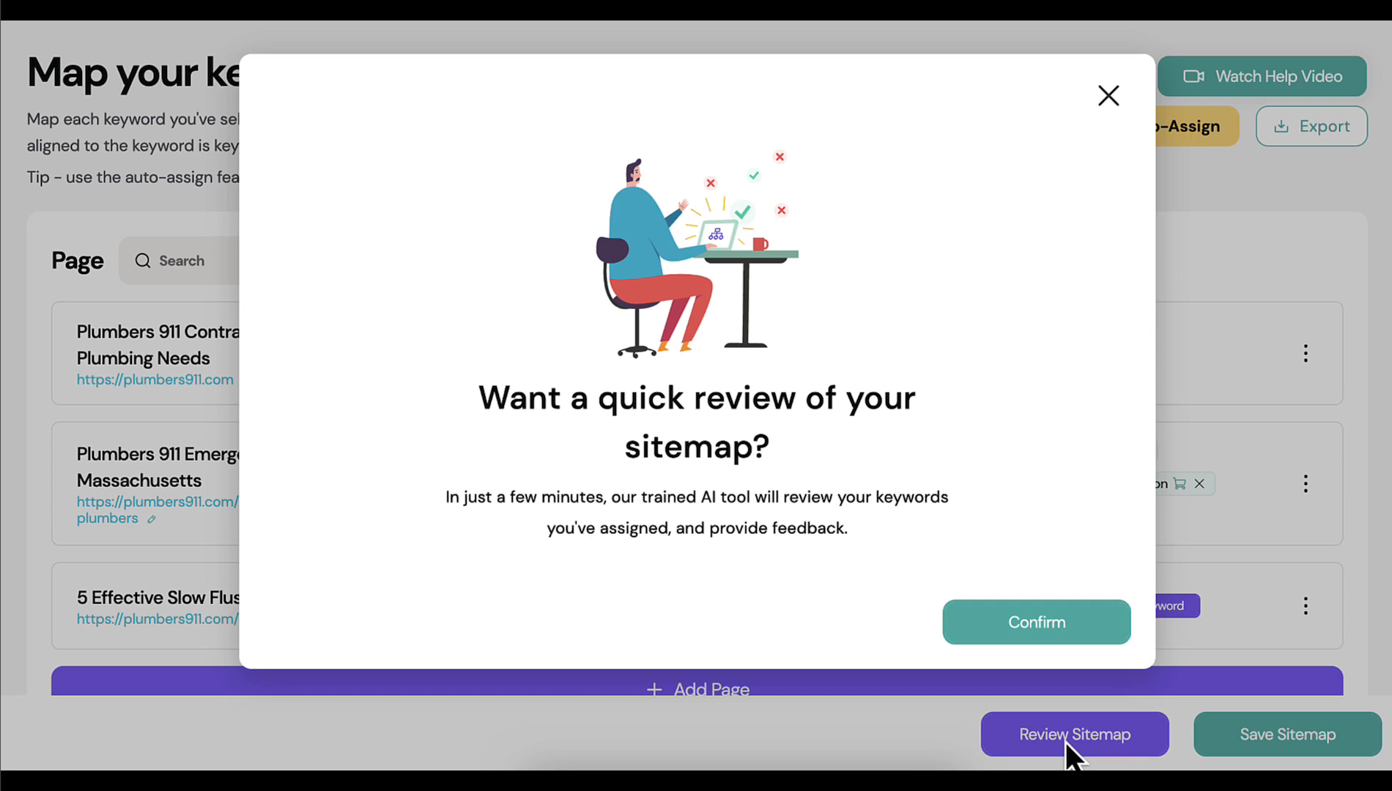
click(1034, 636)
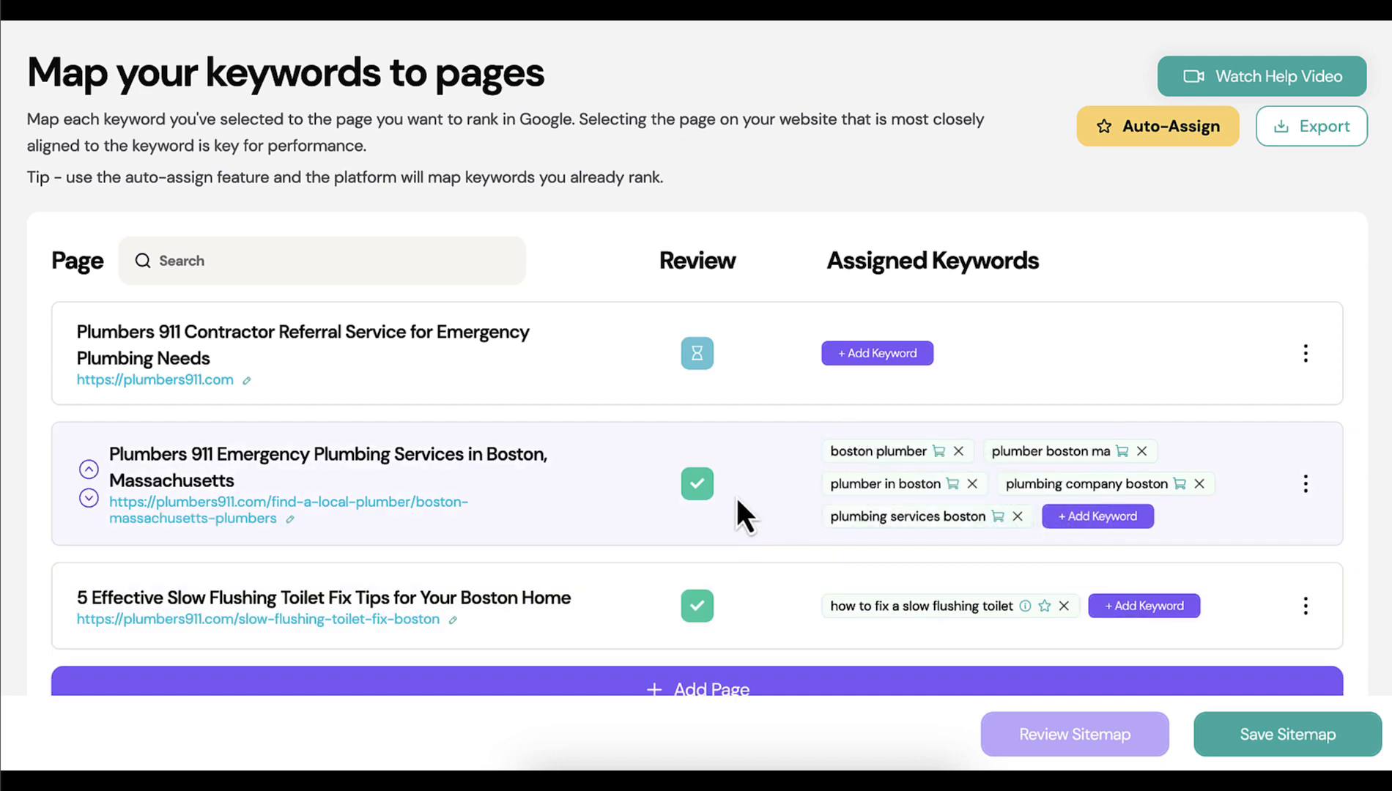
mouse_move(696, 485)
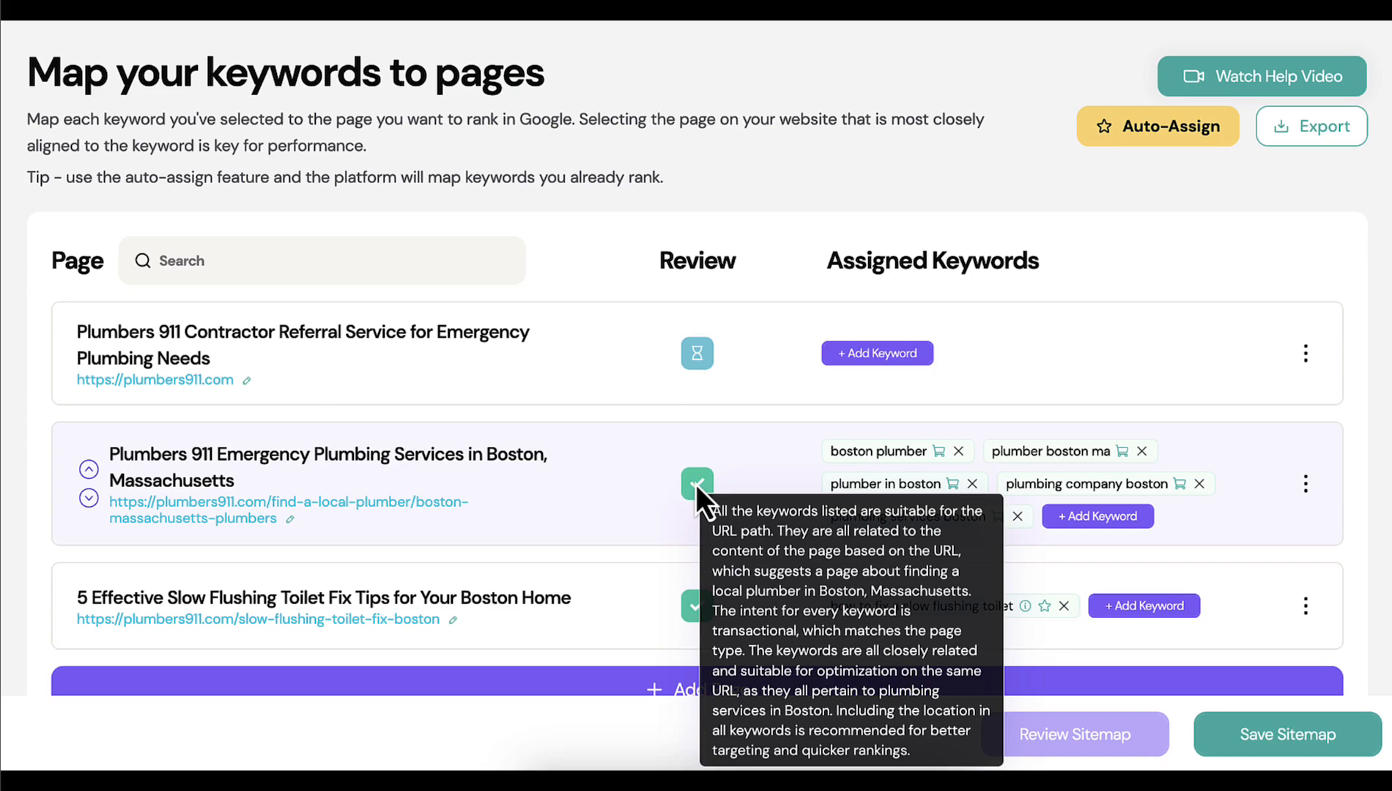
mouse_move(693, 616)
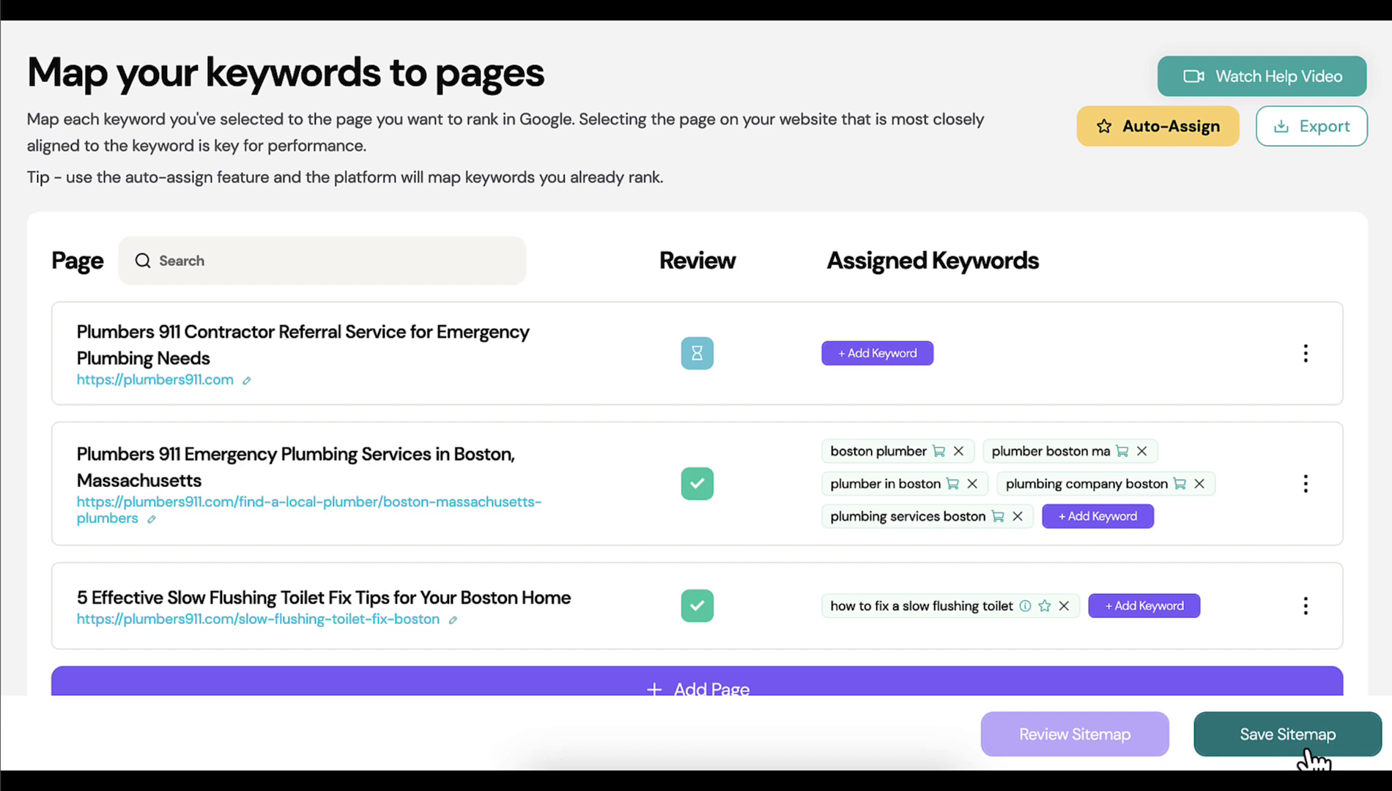
click(1305, 749)
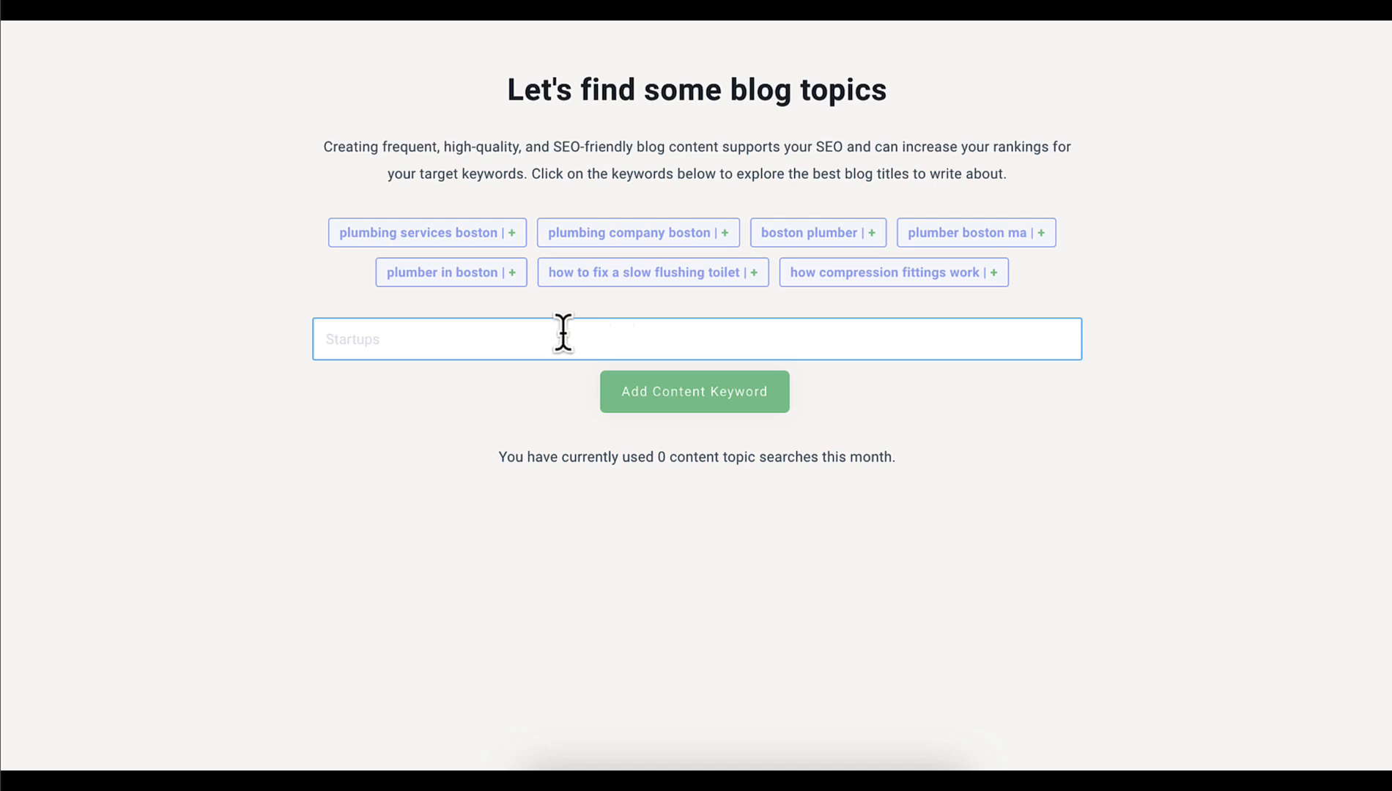
Add "slow flushing toilet" as a content keyword for finding blog topics
text(slow flushing toilet)
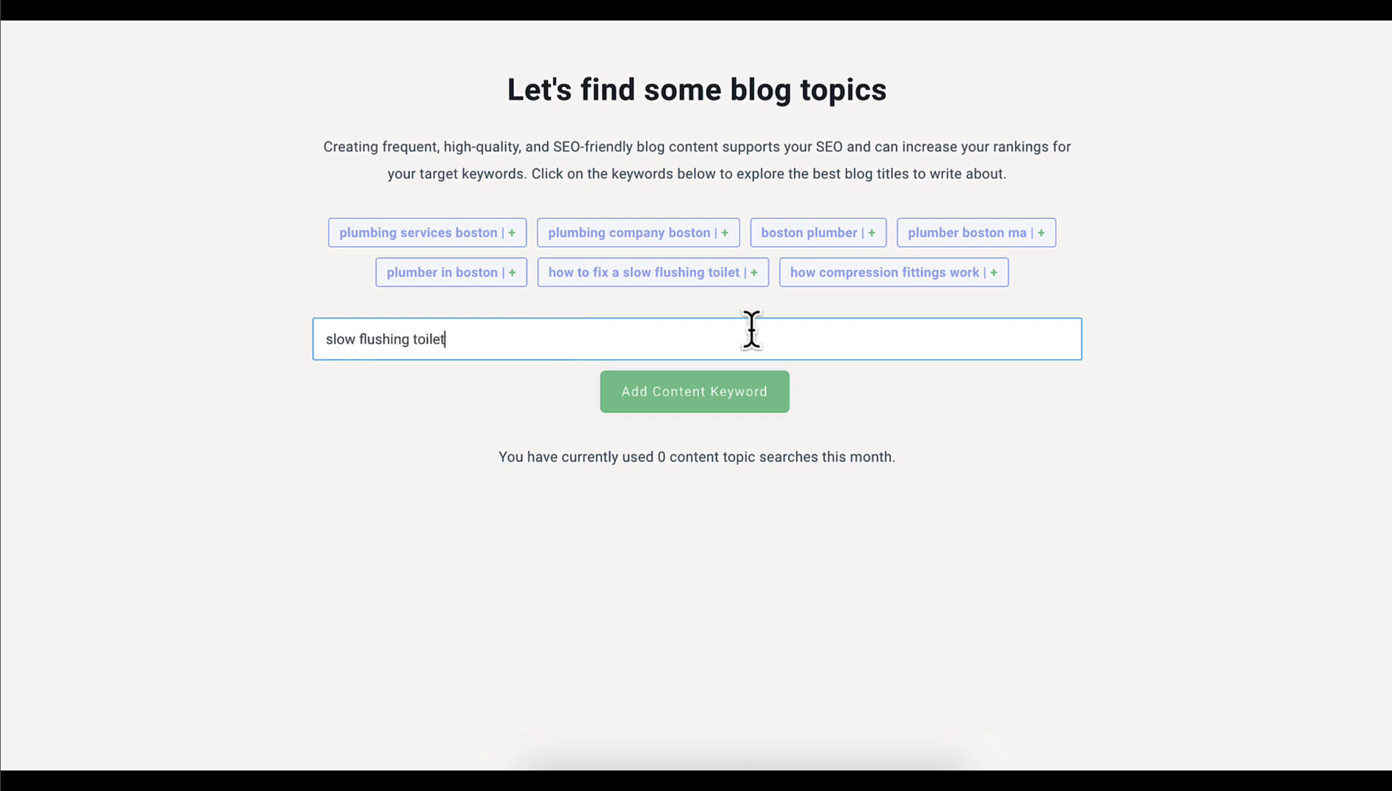
click(685, 388)
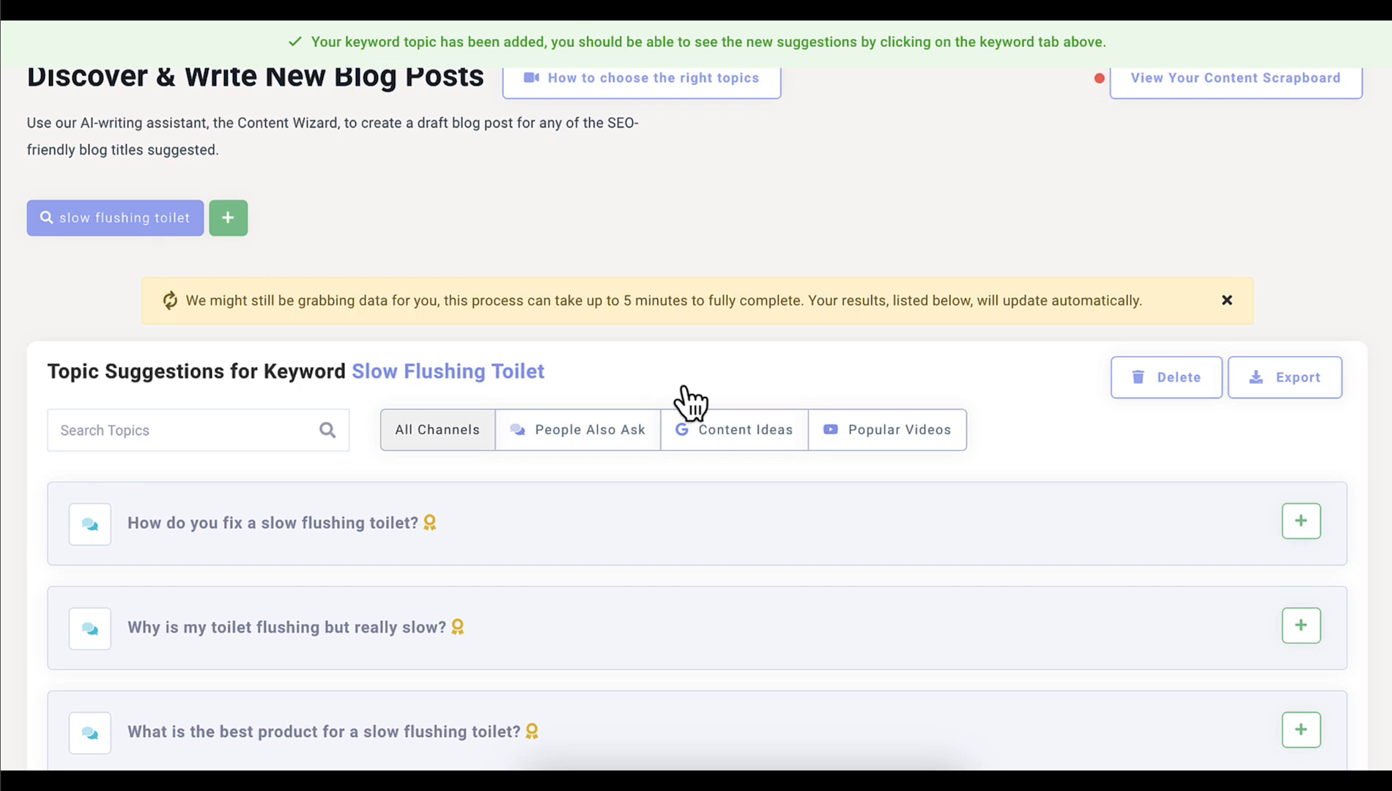
Add the suggested topic "How do i make my toilet flush stronger?" to the content scrapboard and open the scrapboard
scroll(687, 384, down, 2)
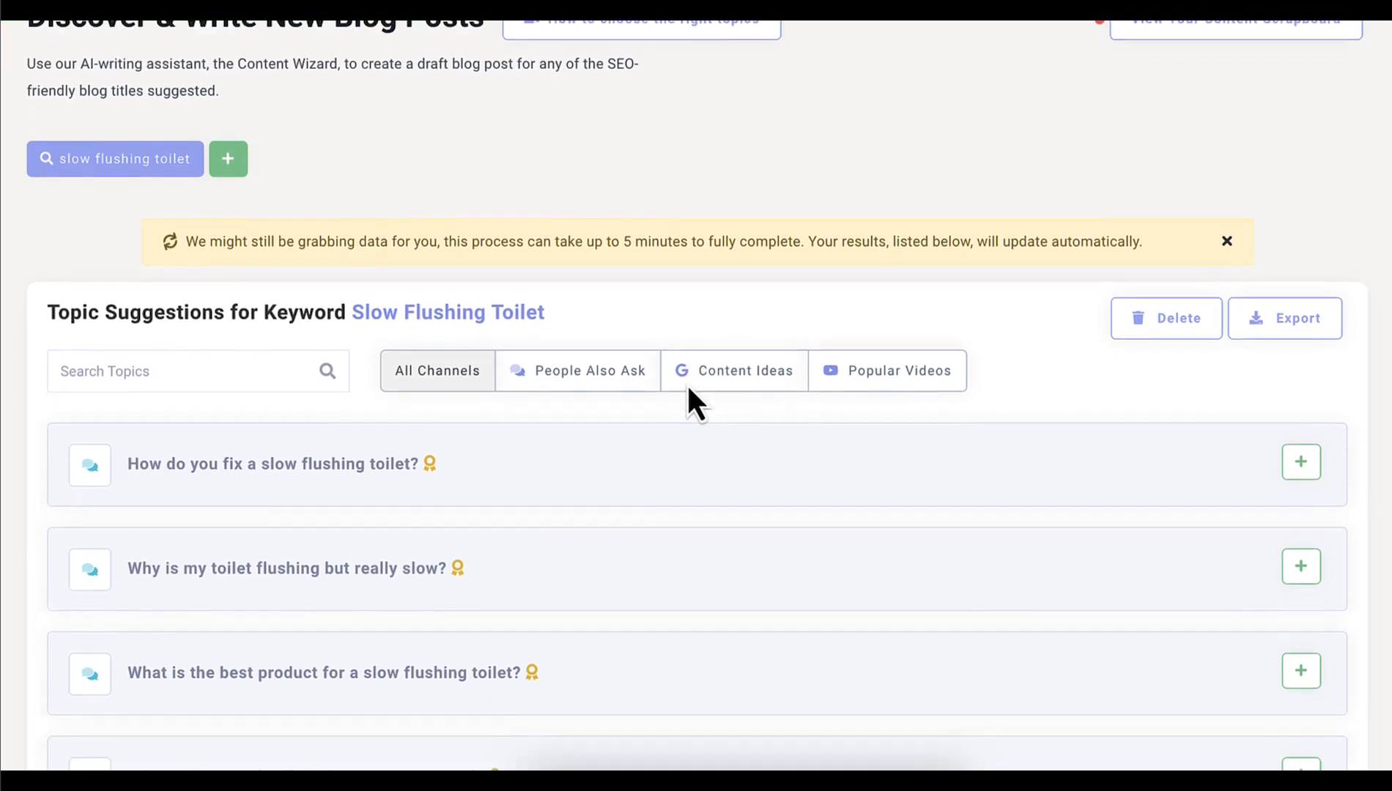
scroll(687, 388, down, 3)
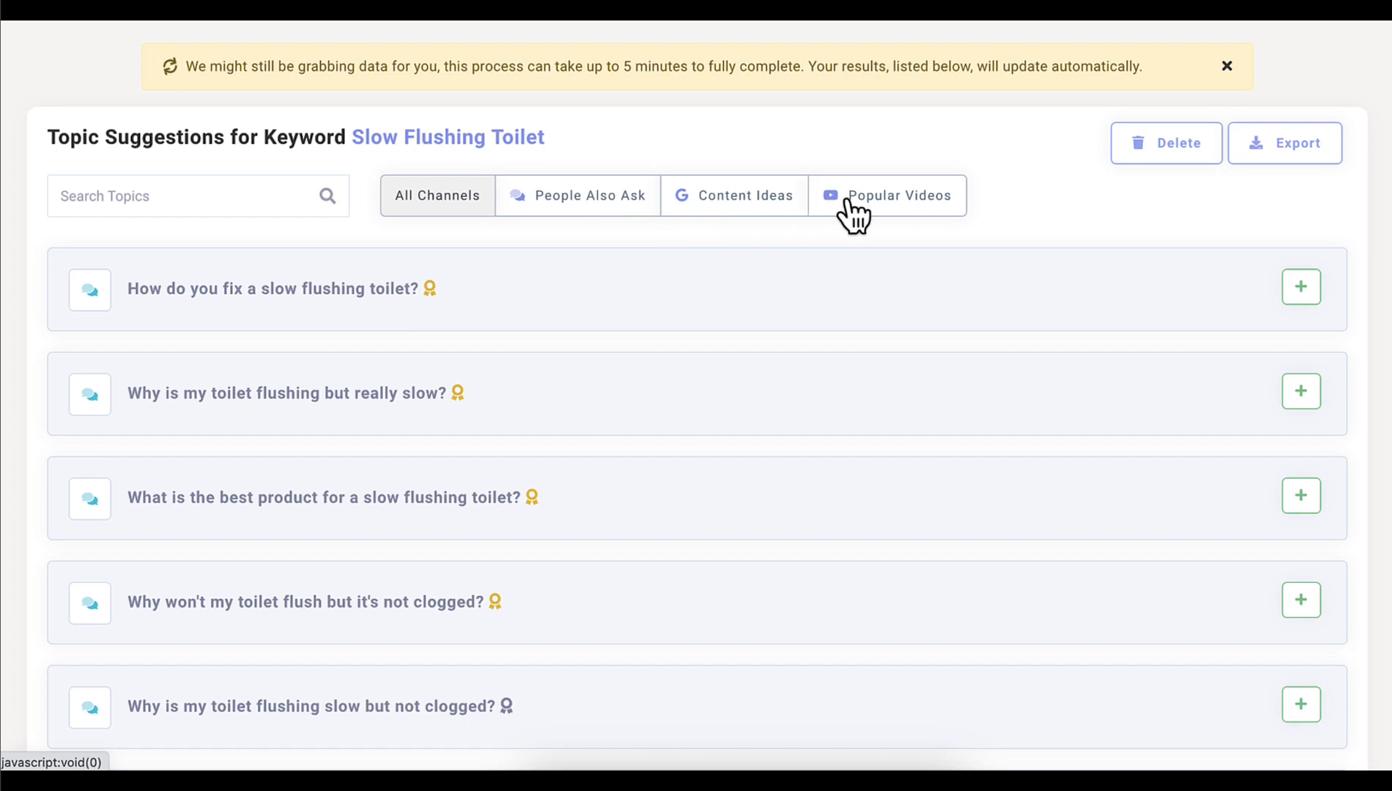
scroll(1055, 212, down, 1)
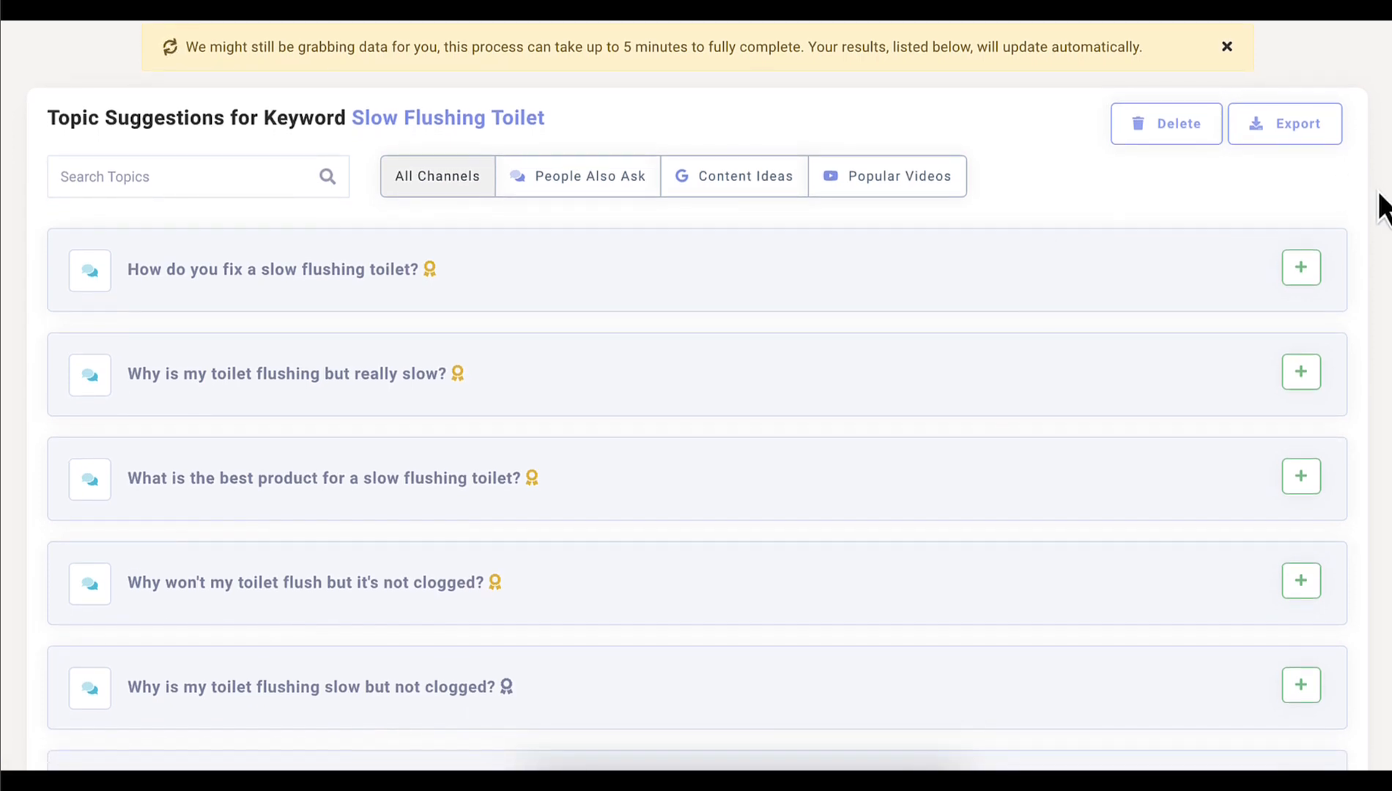
scroll(1379, 198, down, 1)
scroll(1381, 208, down, 1)
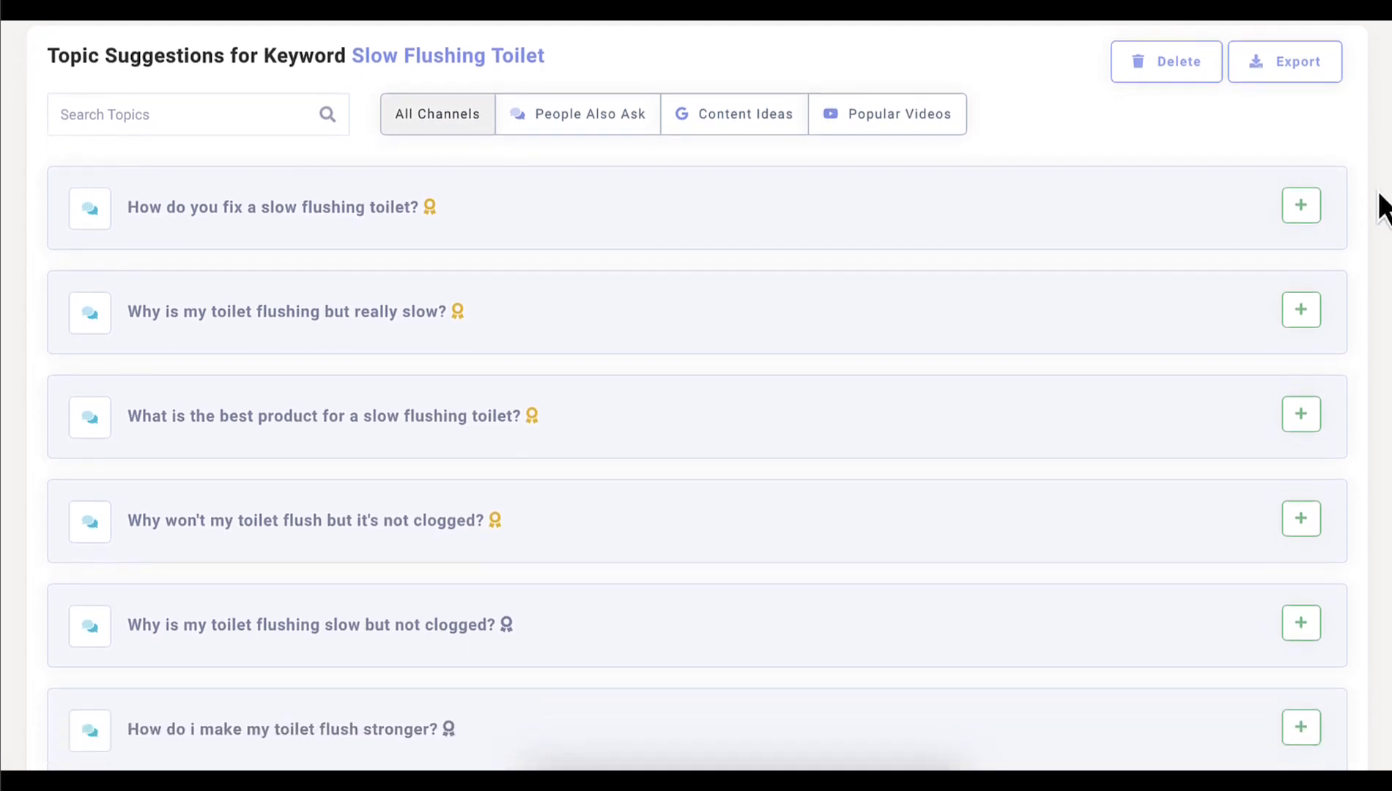
scroll(1381, 209, down, 3)
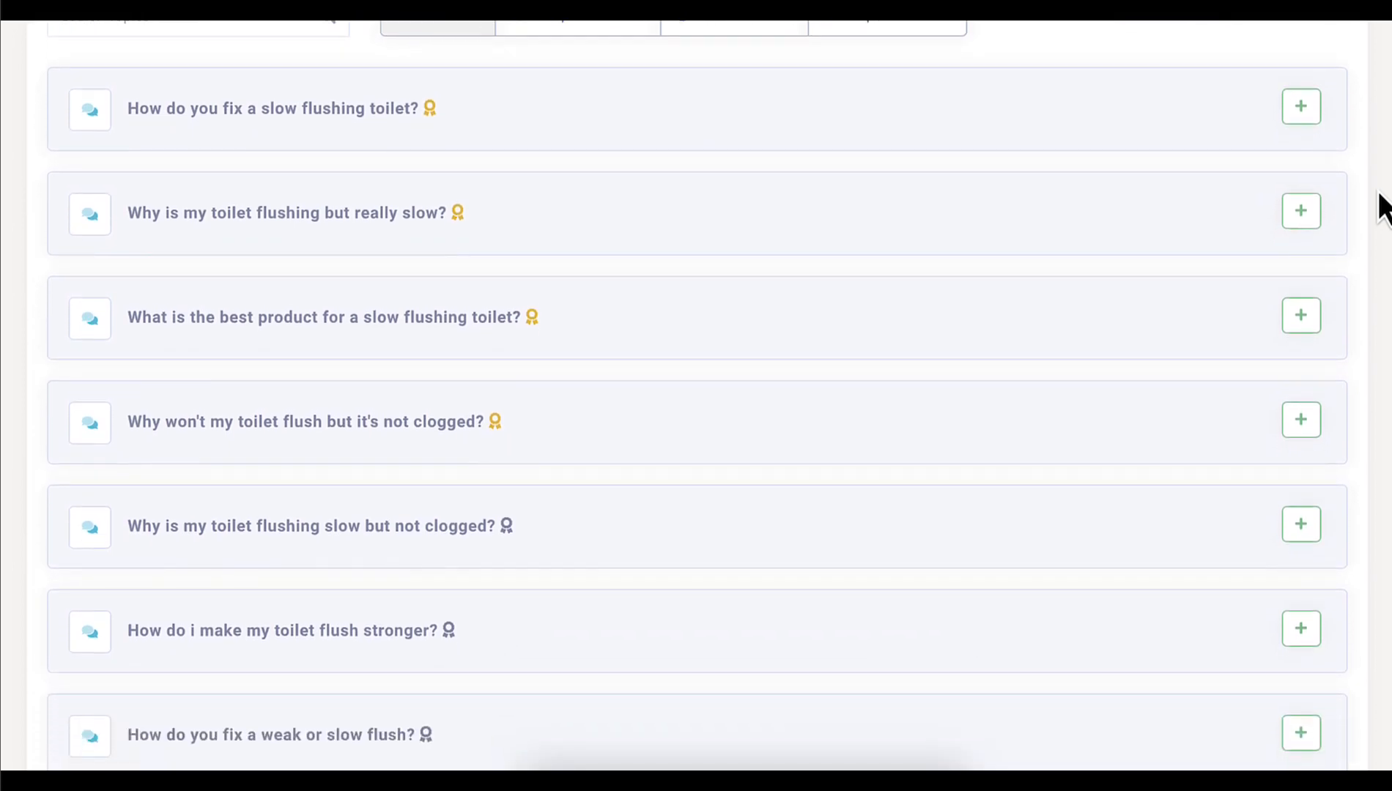
scroll(1382, 208, down, 4)
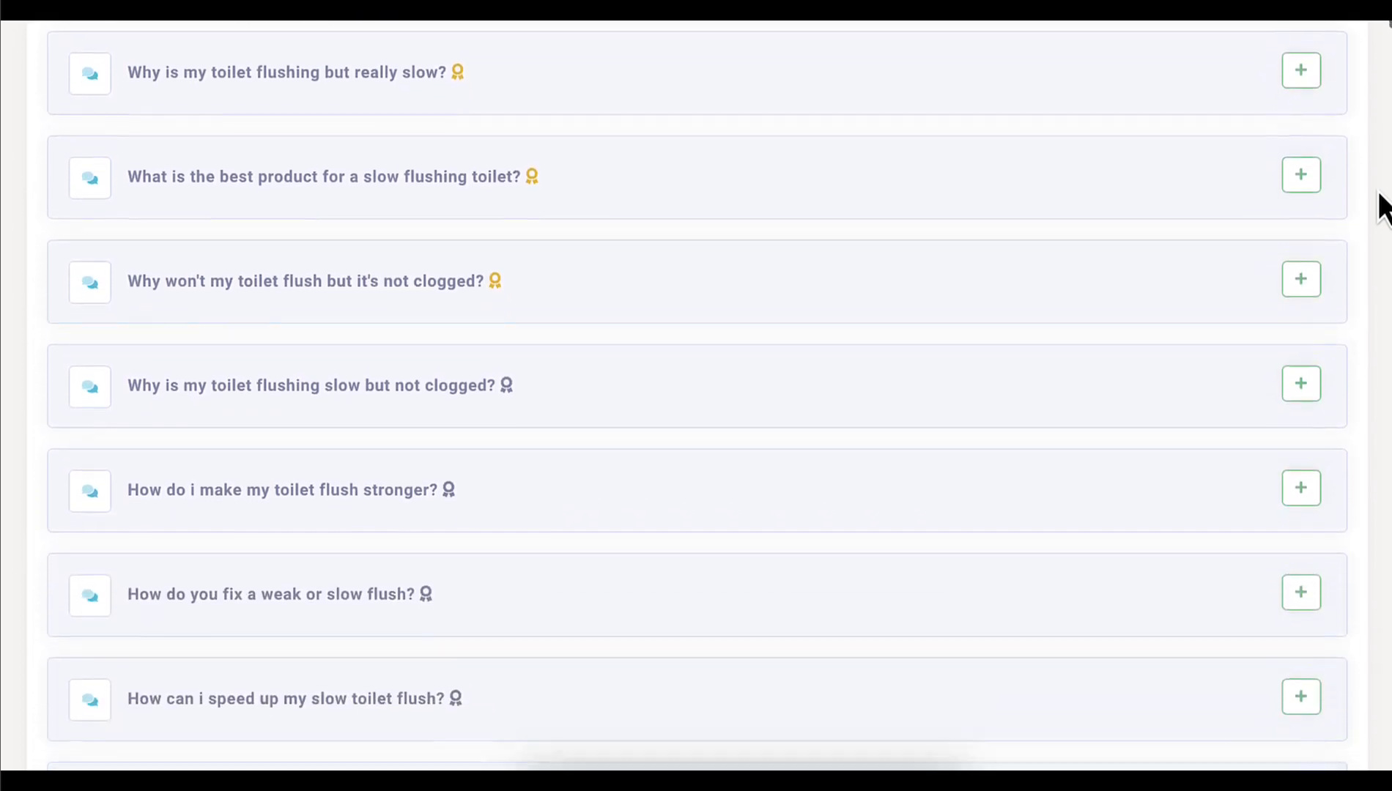
scroll(1382, 208, down, 1)
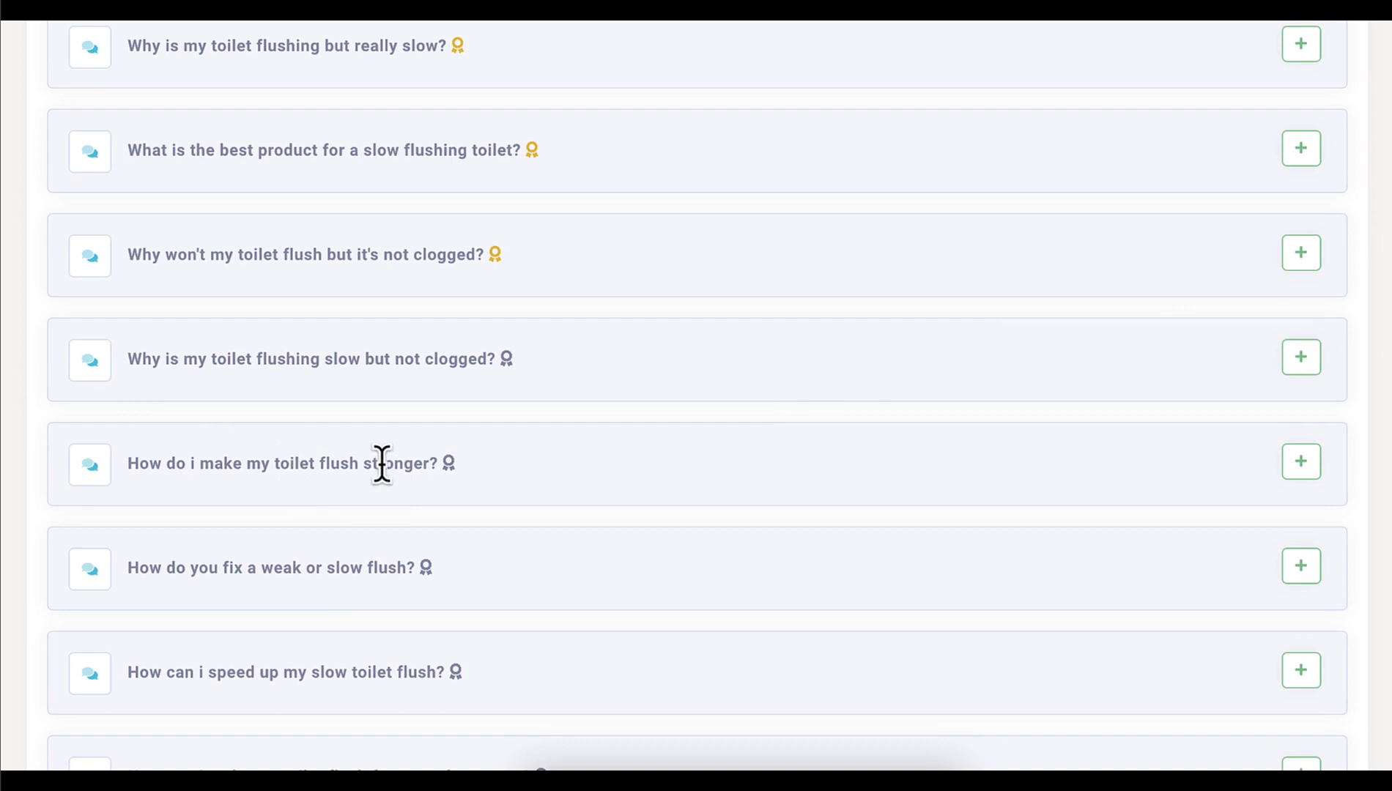
click(1302, 470)
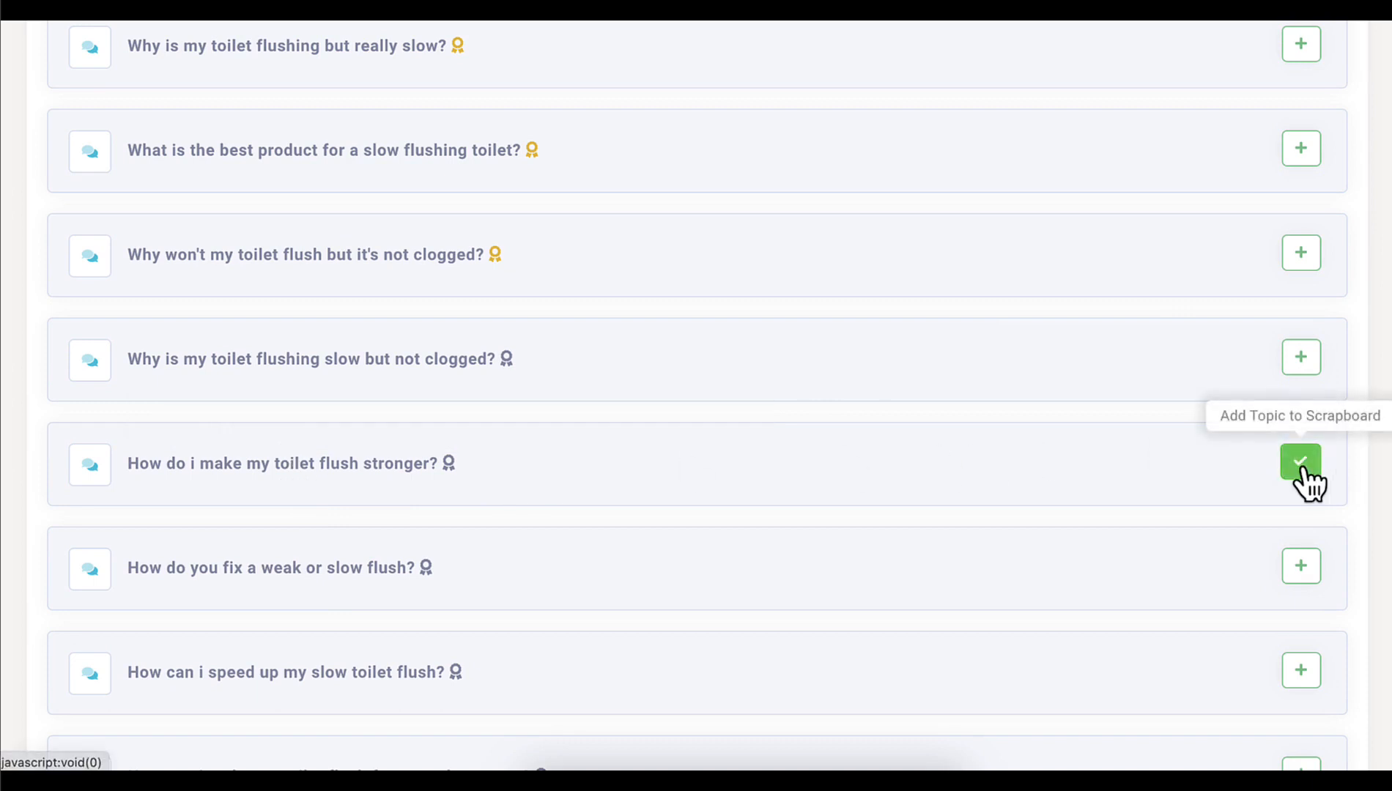
scroll(1301, 474, up, 10)
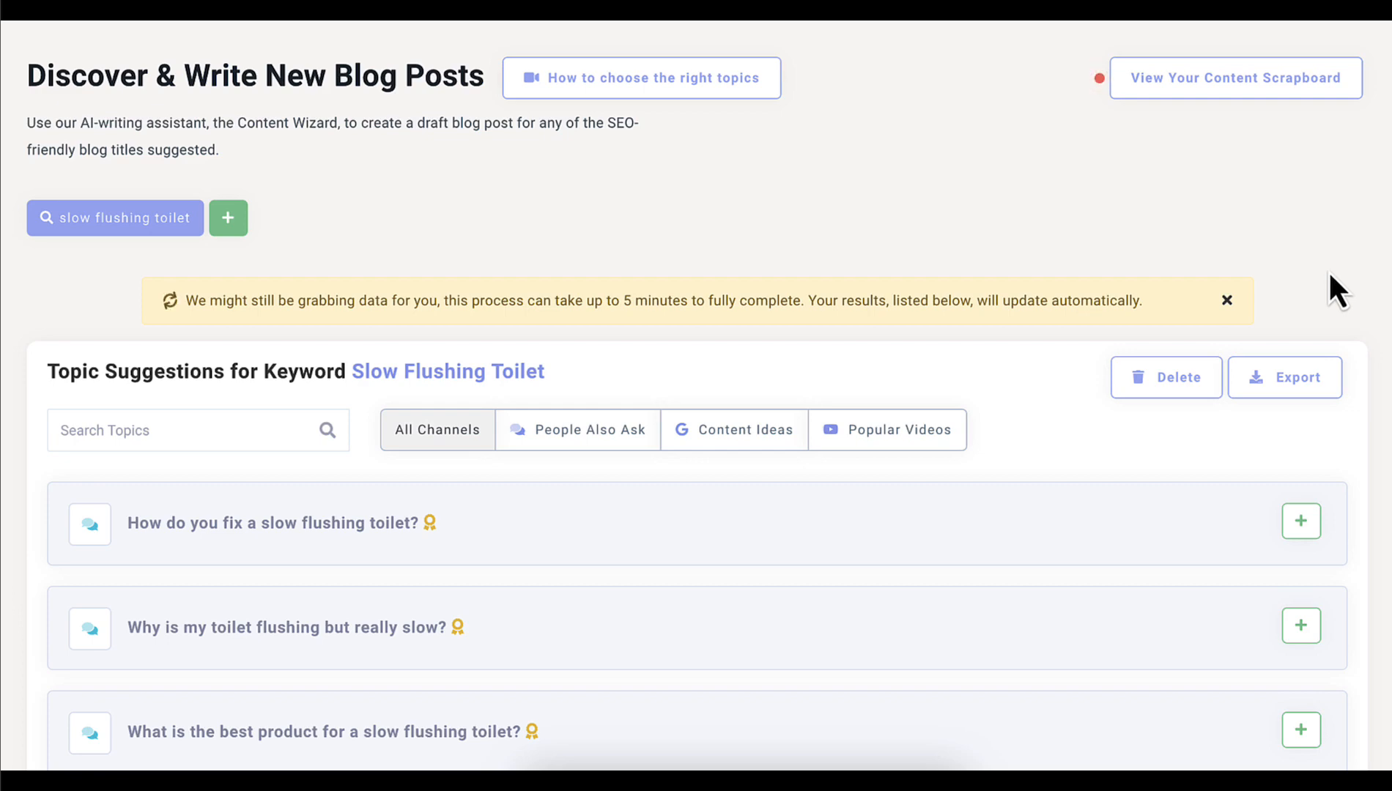
click(1217, 90)
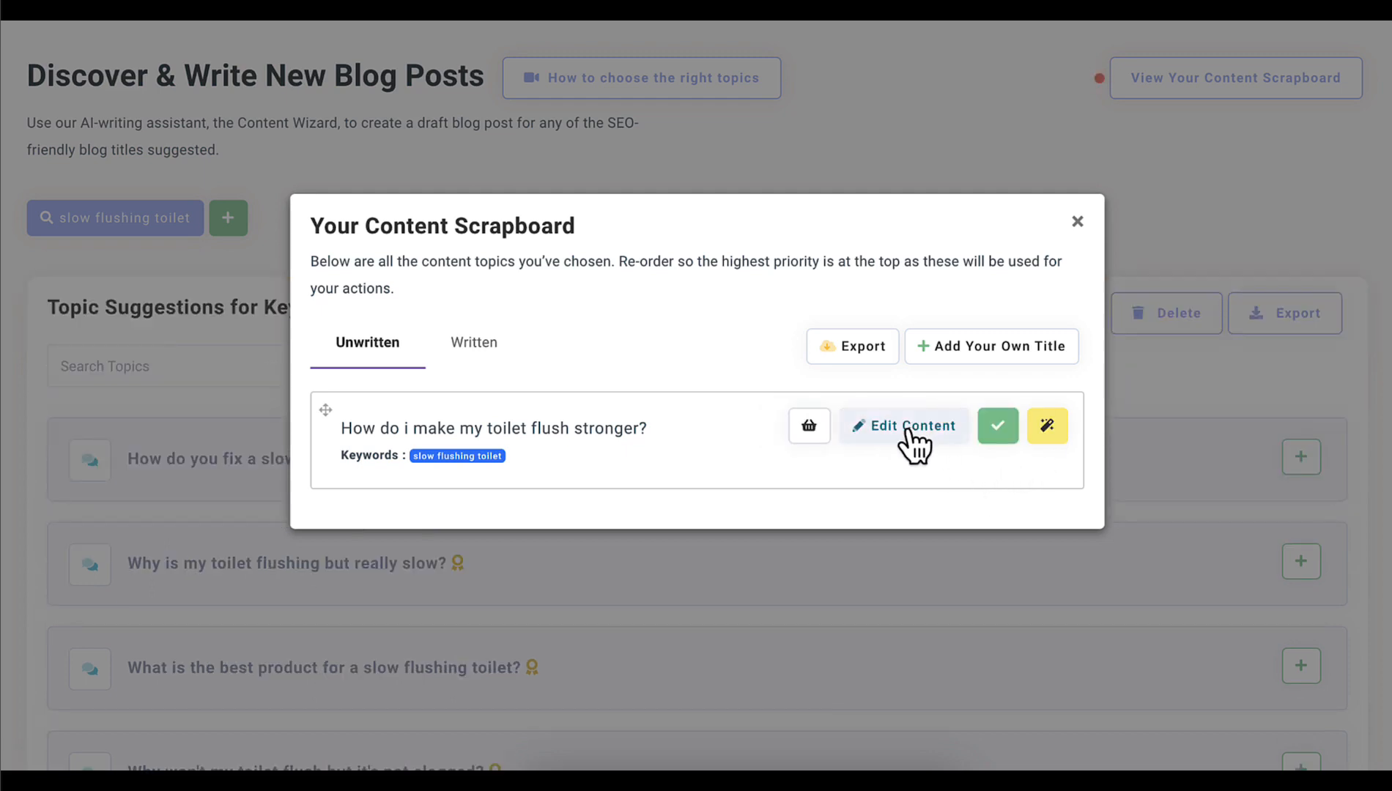
Add the keywords "fast toilet flush" and "speed up toilet flush" to the scrapboard title "How do i make my toilet flush stronger?" and save it
click(912, 433)
click(751, 320)
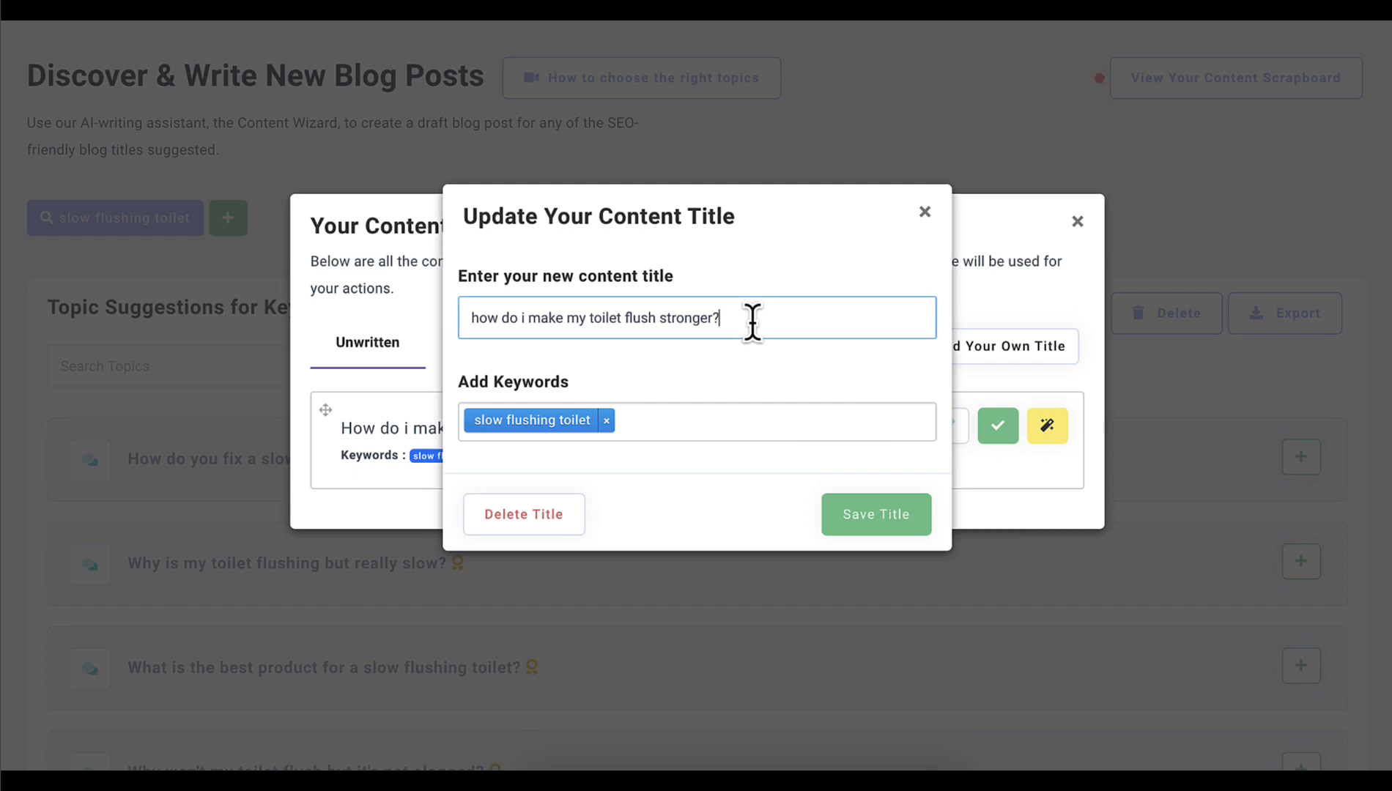
click(649, 431)
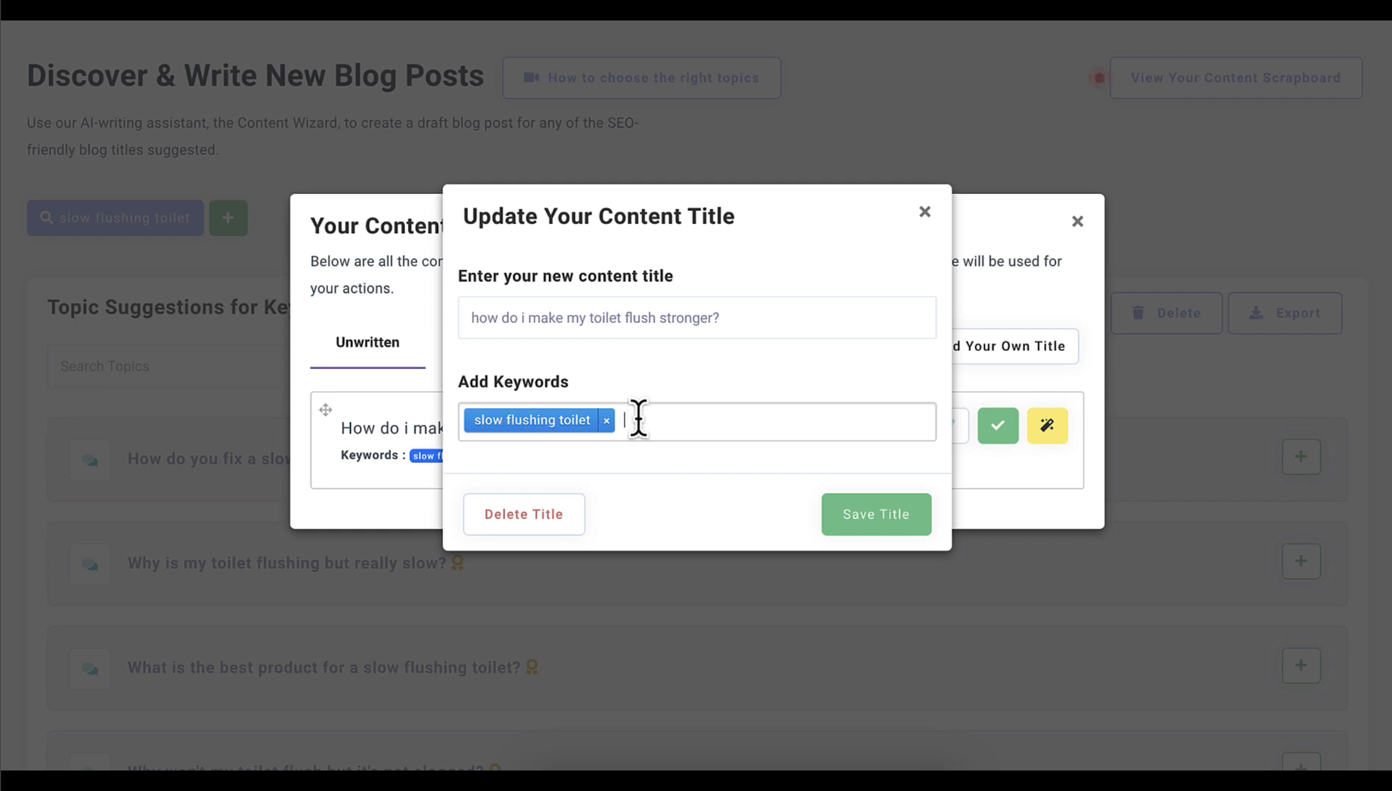
text(fast)
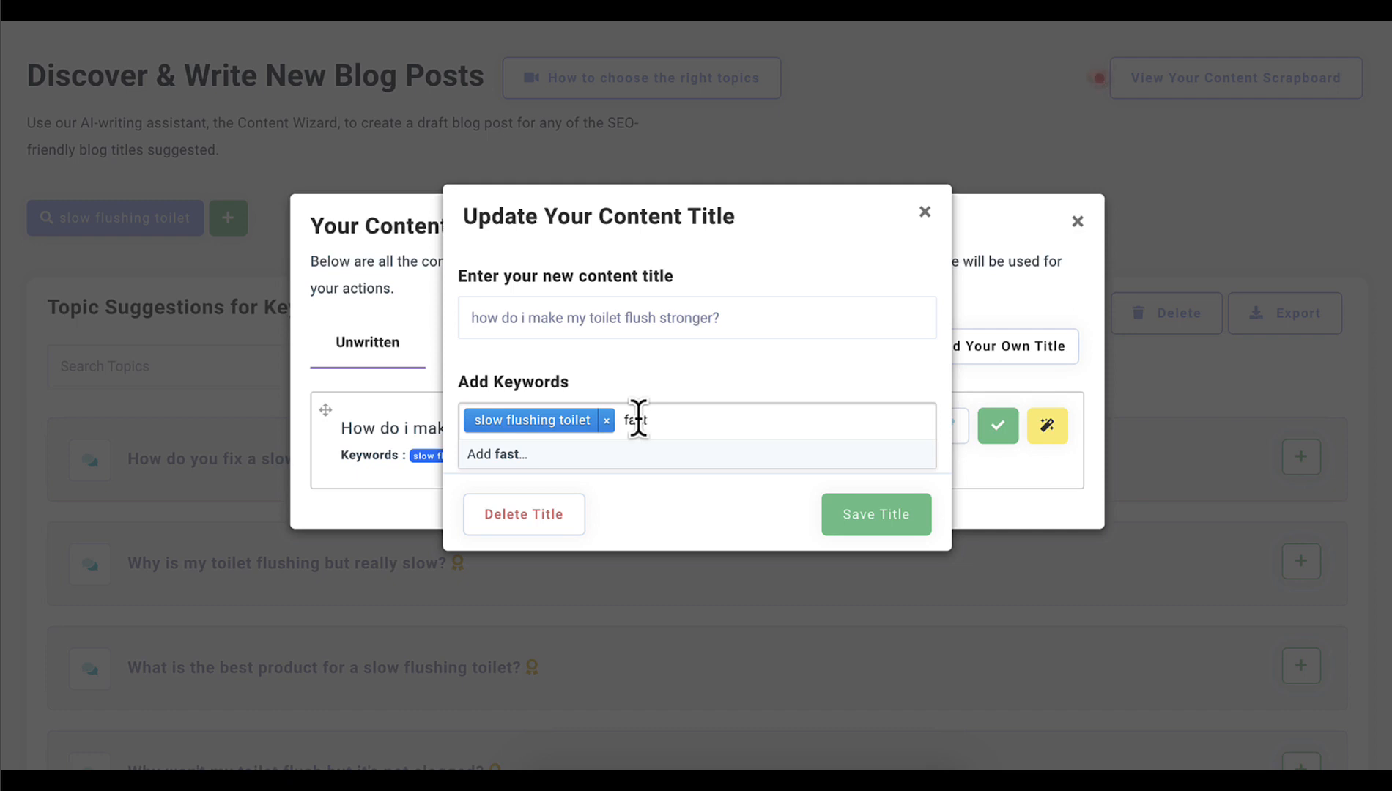
text( toilet flush)
key(Return)
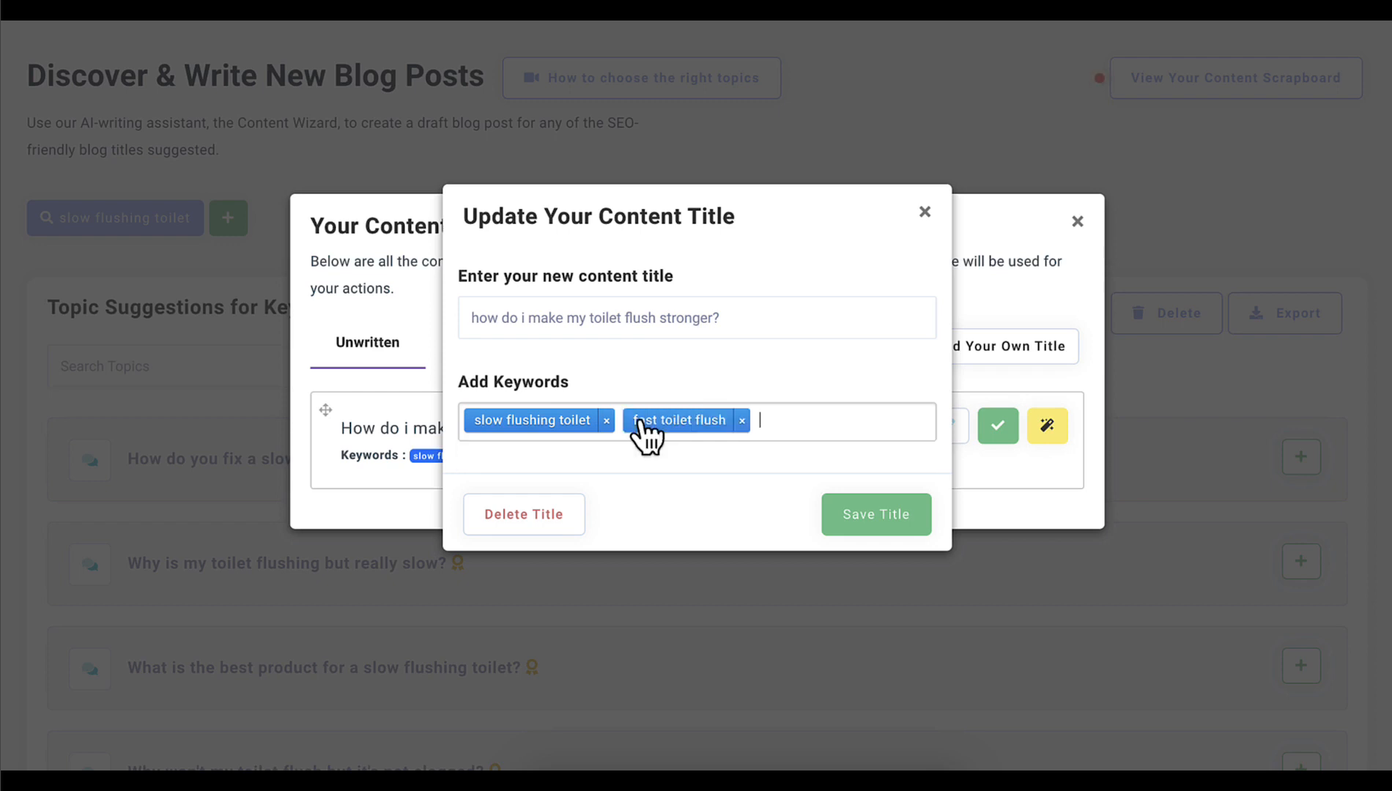
text(speed up)
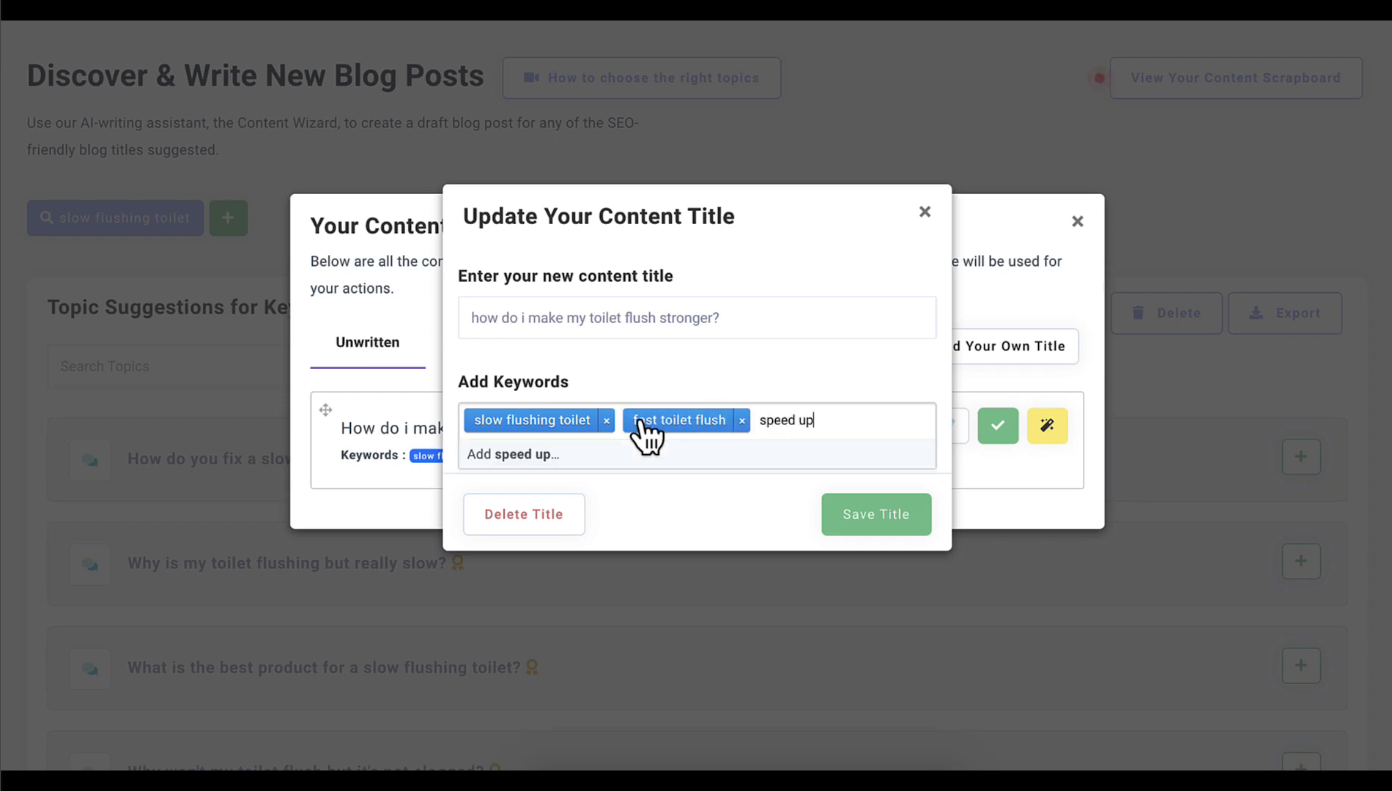
text( toilet flush)
key(Return)
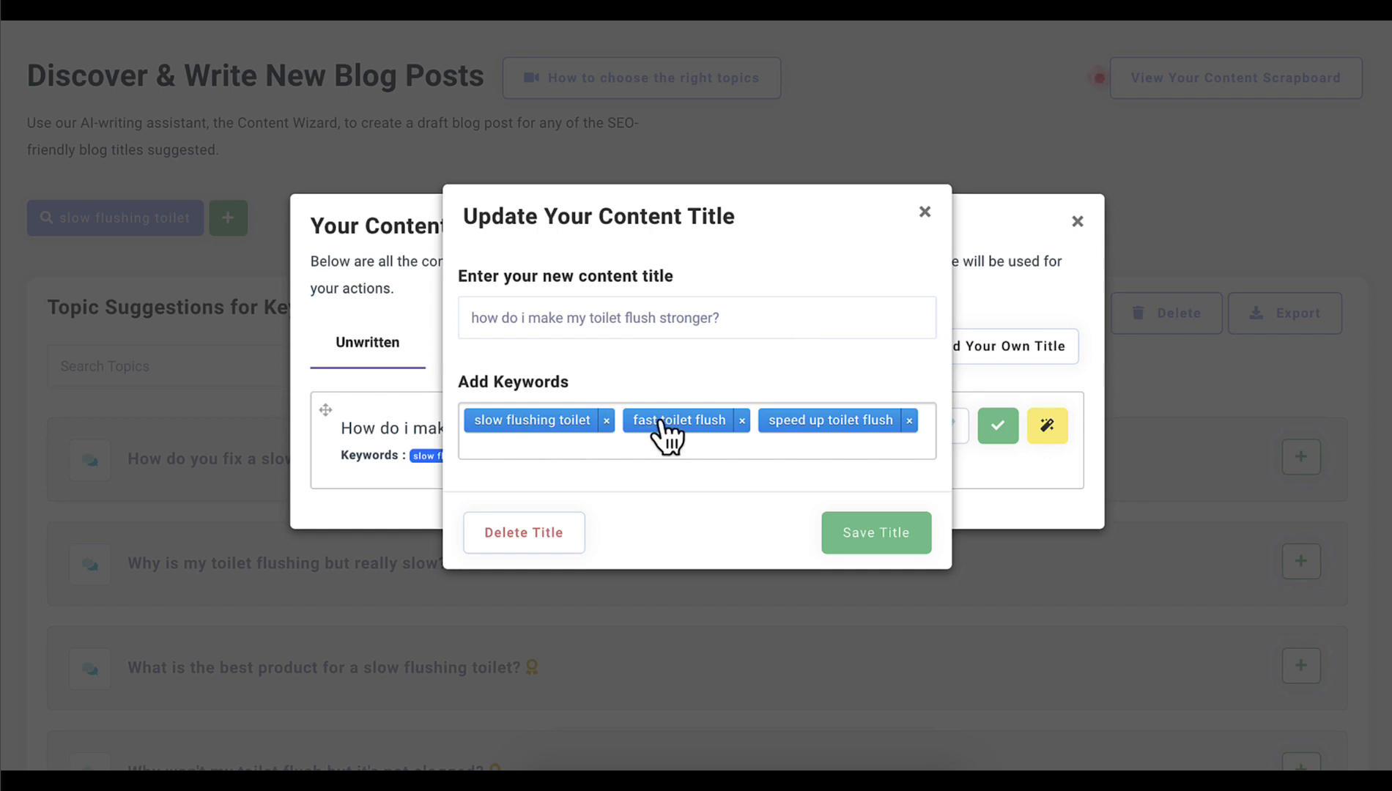
click(875, 544)
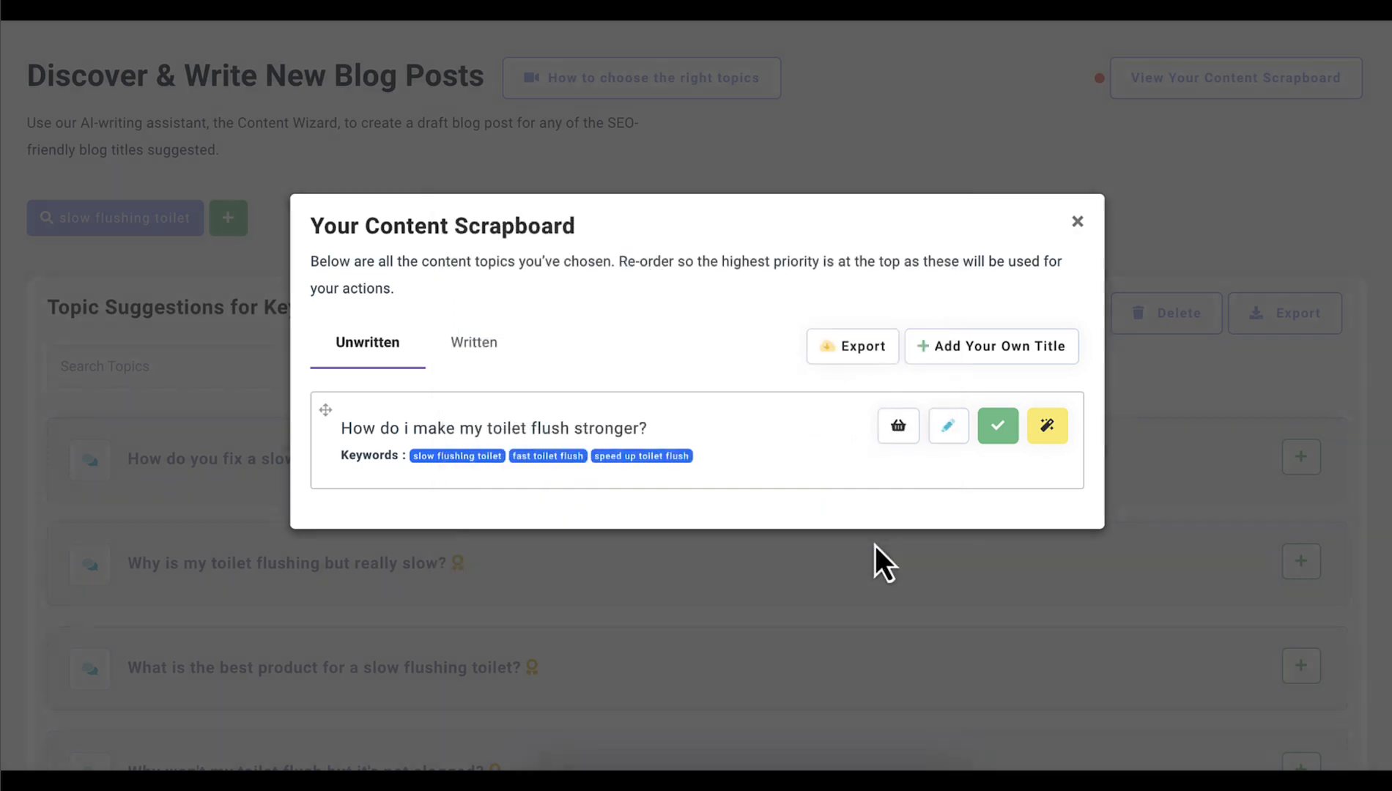
Run the Content Wizard for "How do i make my toilet flush stronger?" and read the generated draft through to its conclusion
click(1035, 437)
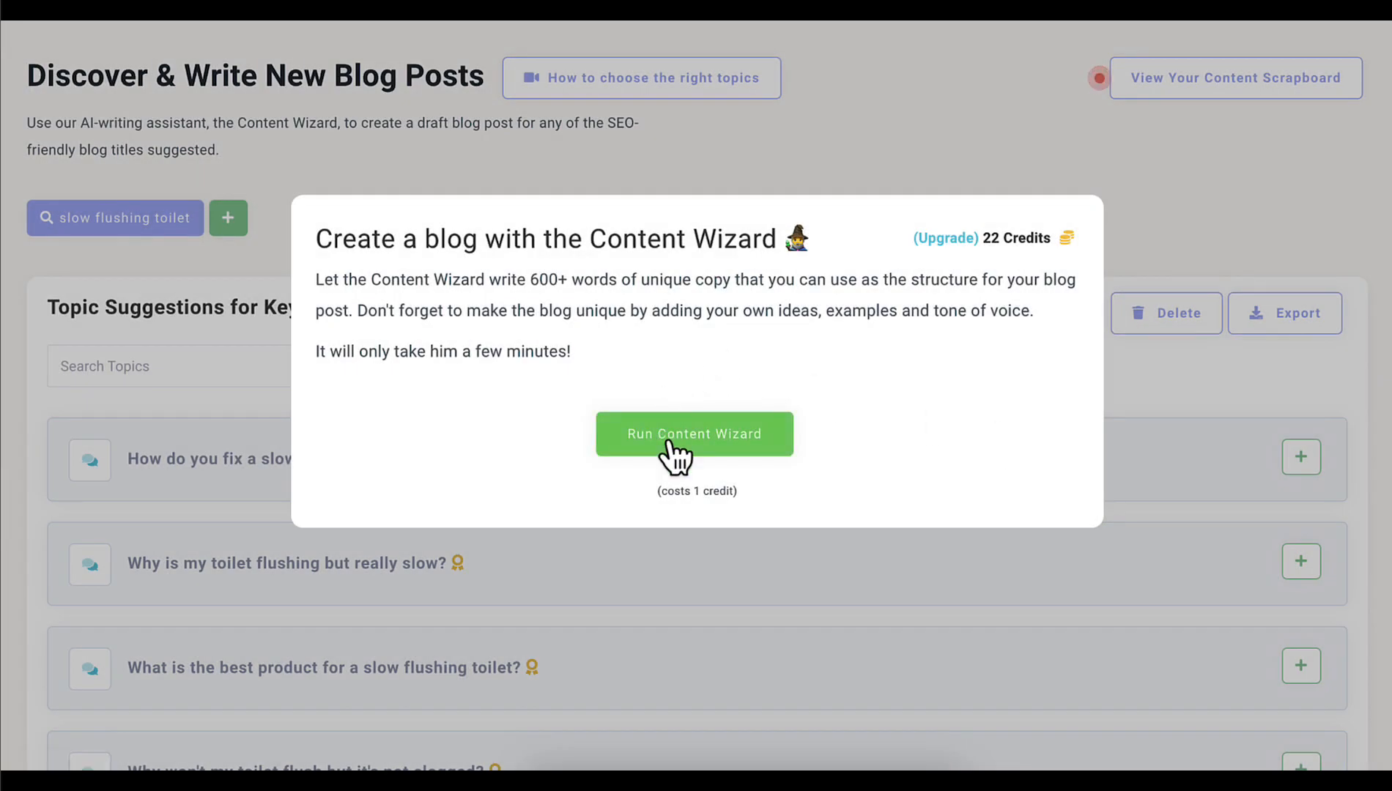
click(689, 441)
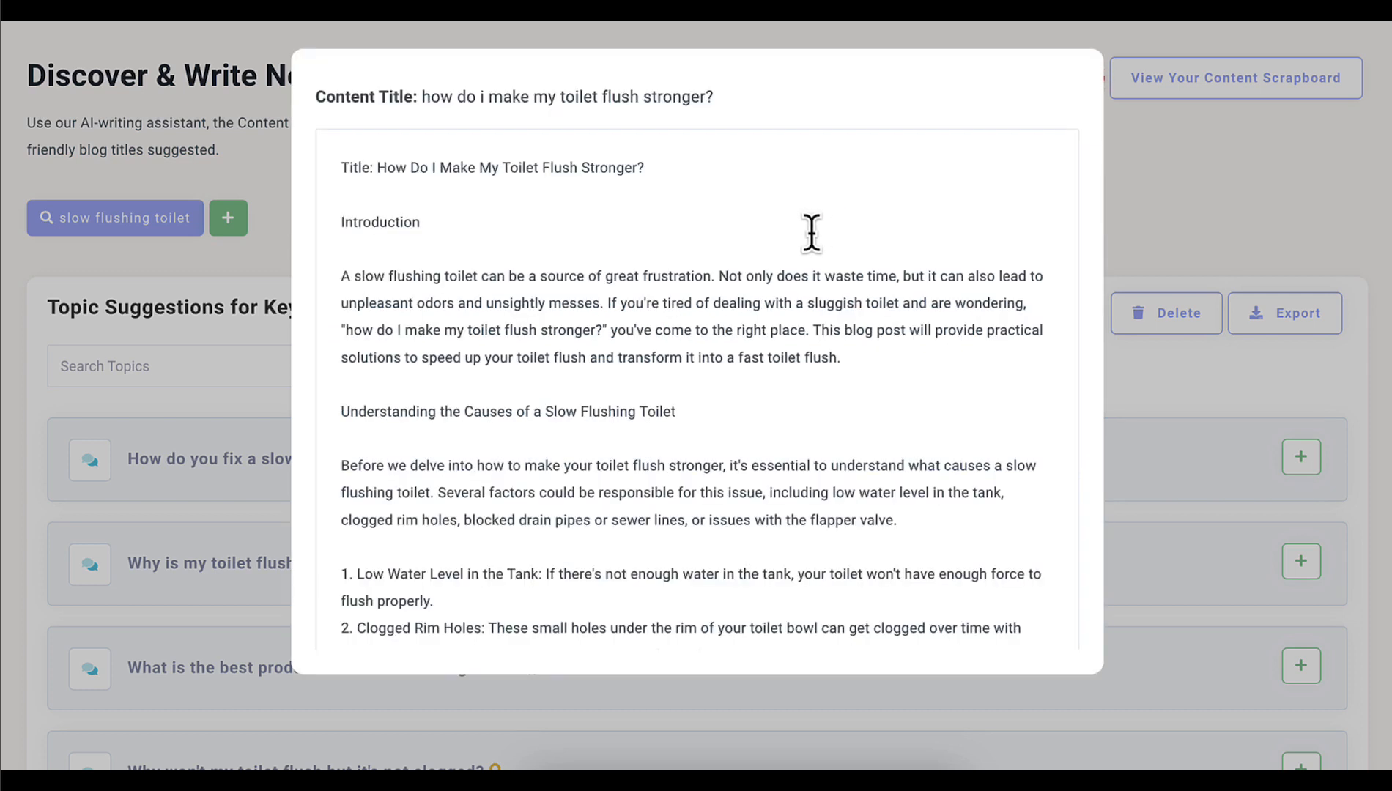
scroll(811, 233, down, 1)
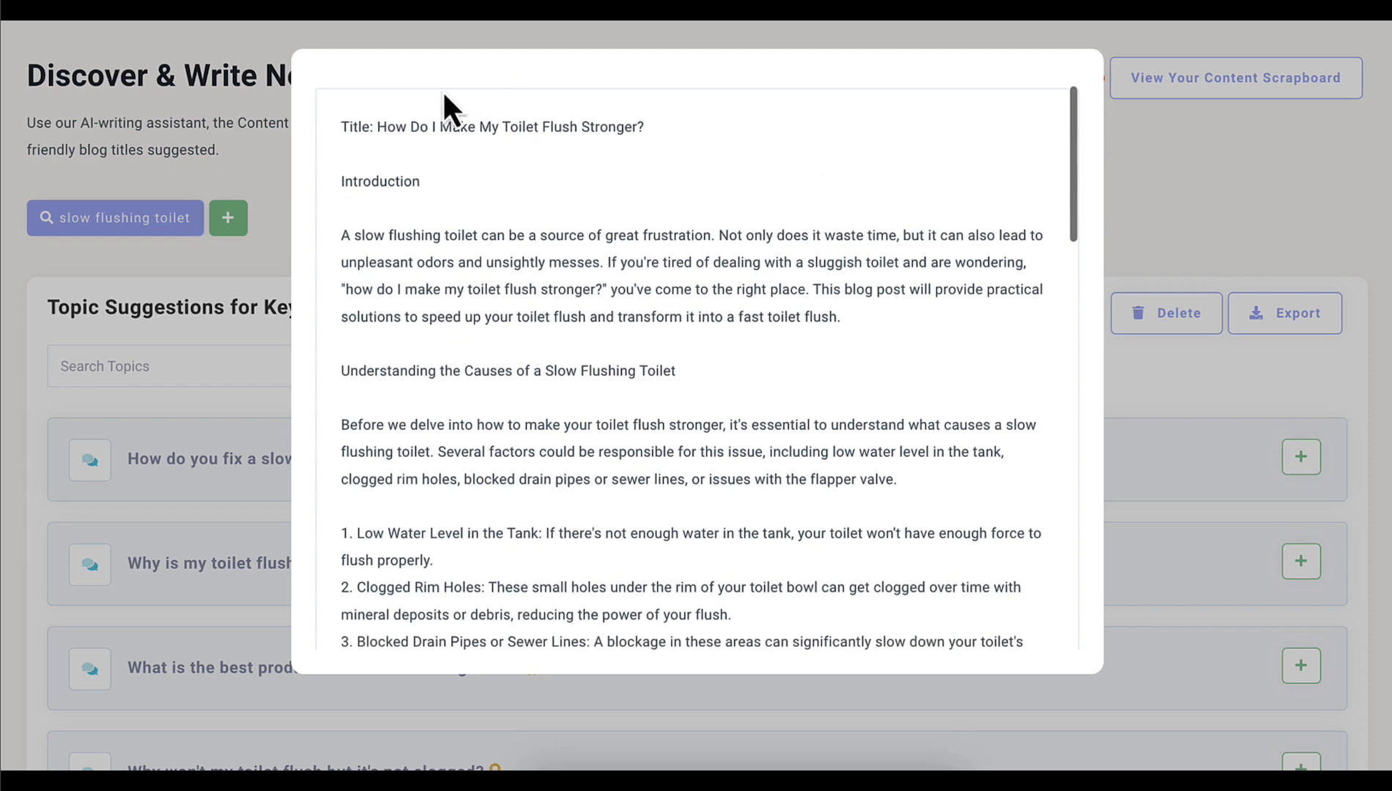
scroll(683, 180, down, 1)
scroll(682, 213, down, 1)
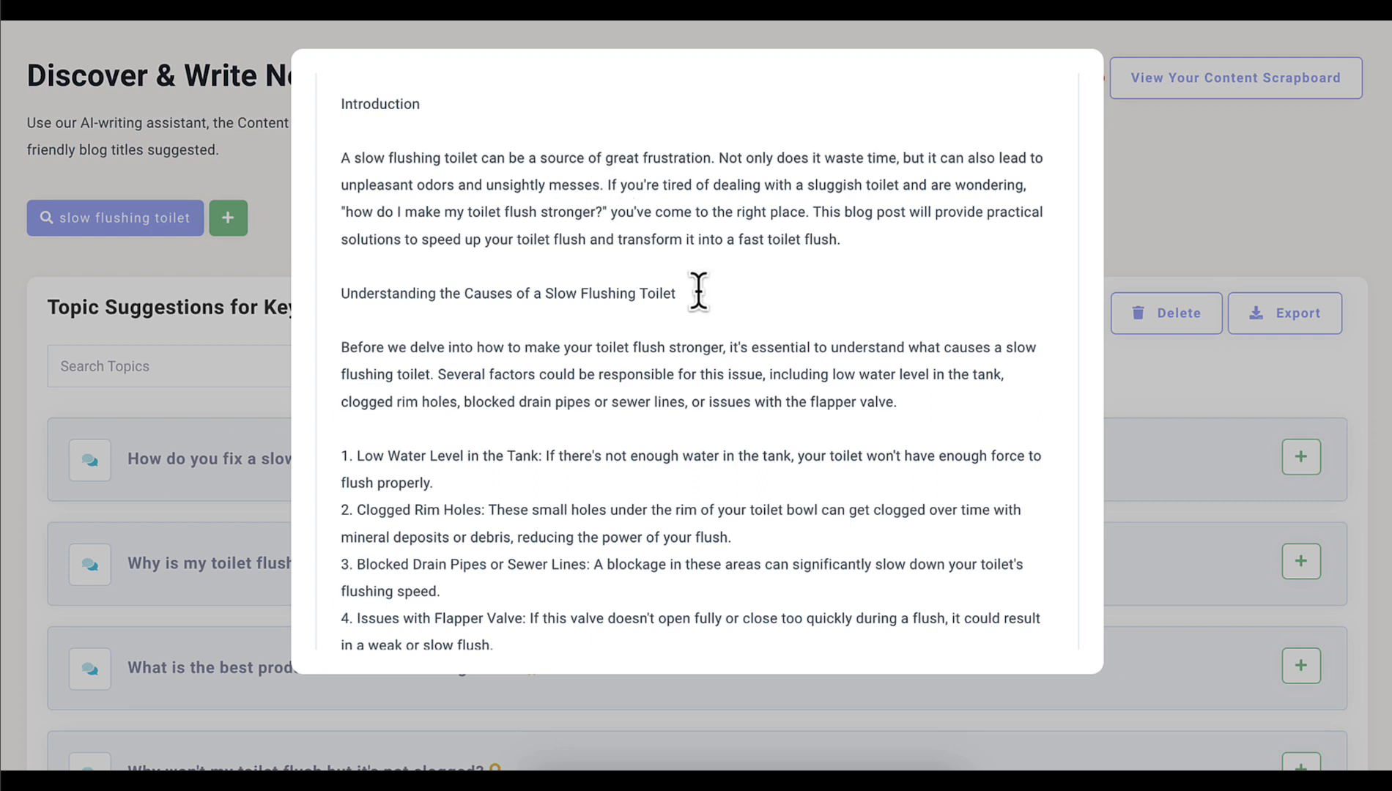
scroll(698, 291, down, 3)
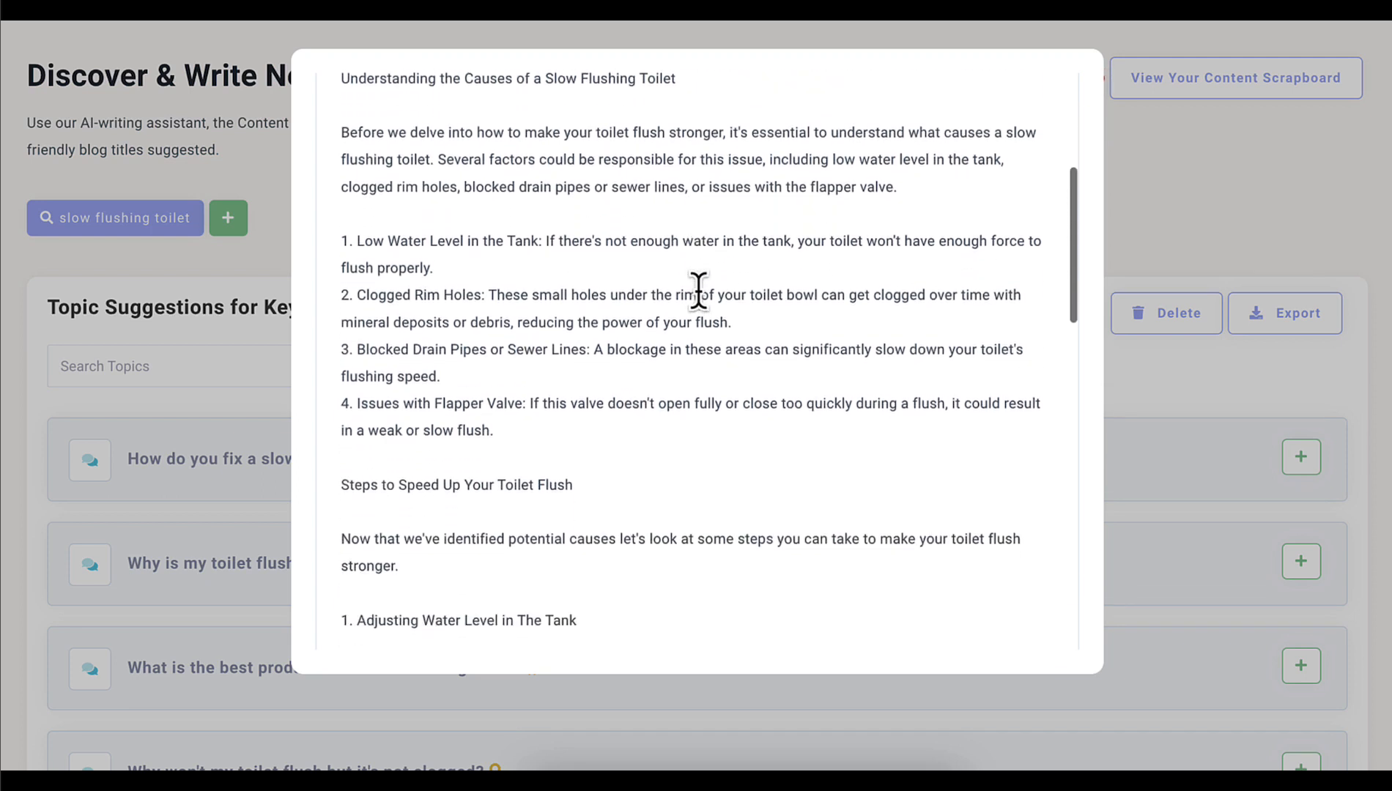
scroll(698, 290, down, 5)
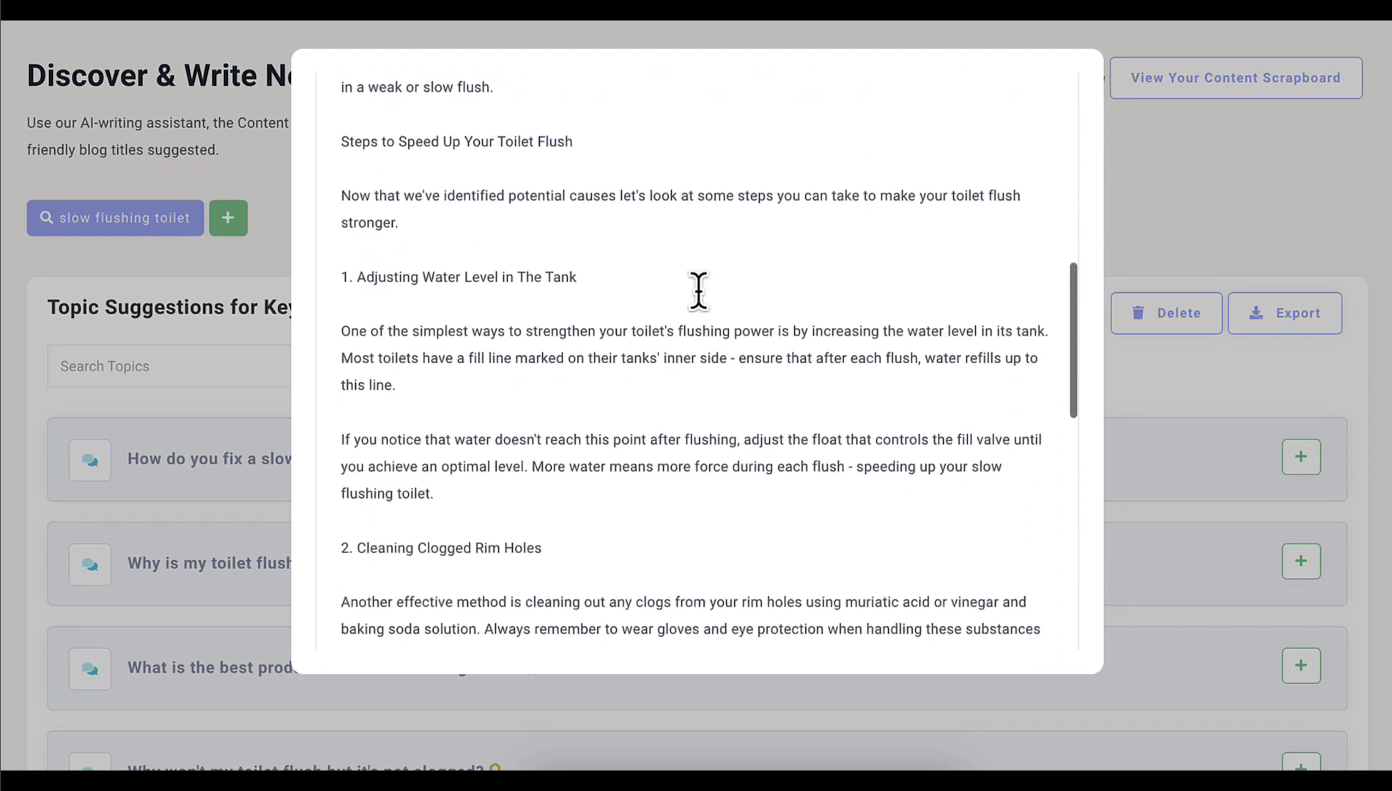
scroll(698, 290, down, 4)
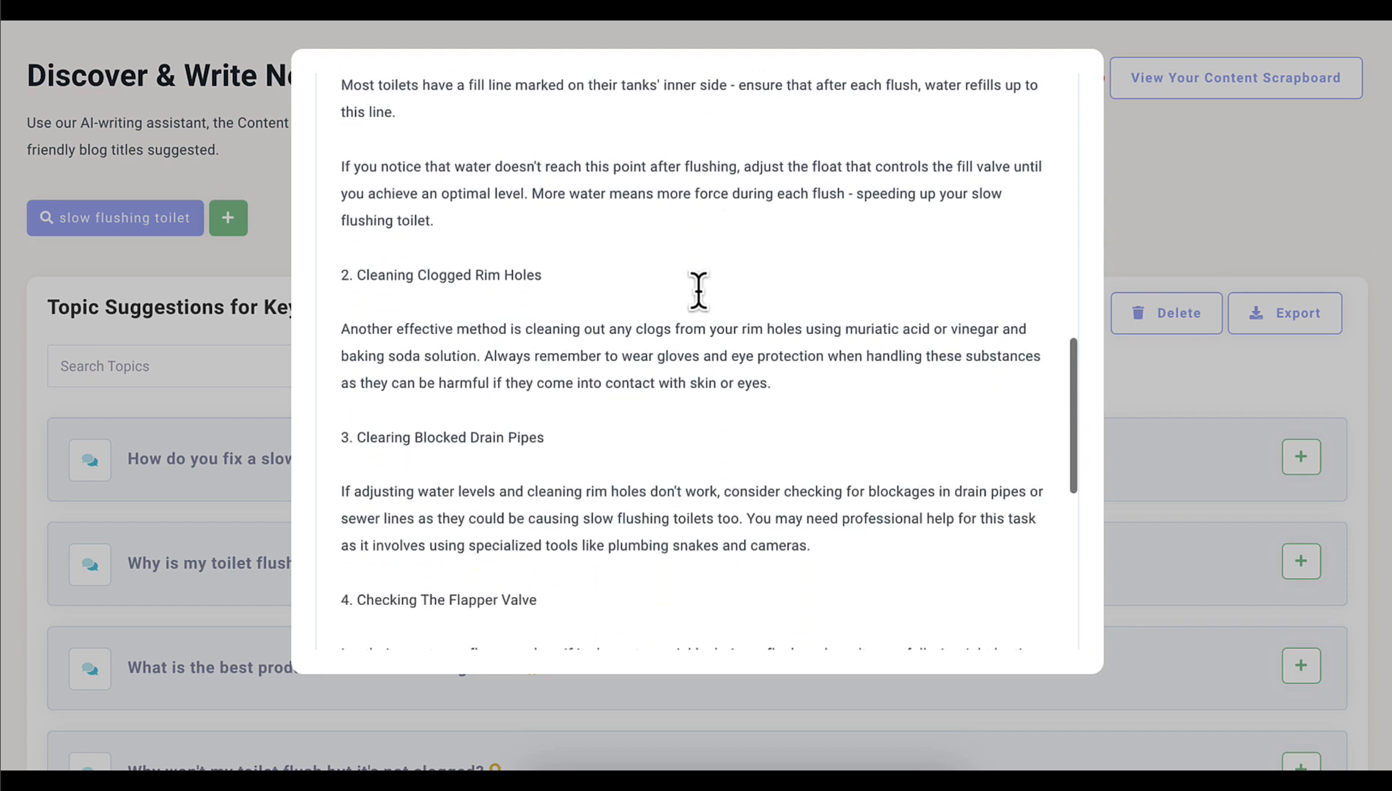
scroll(698, 291, down, 2)
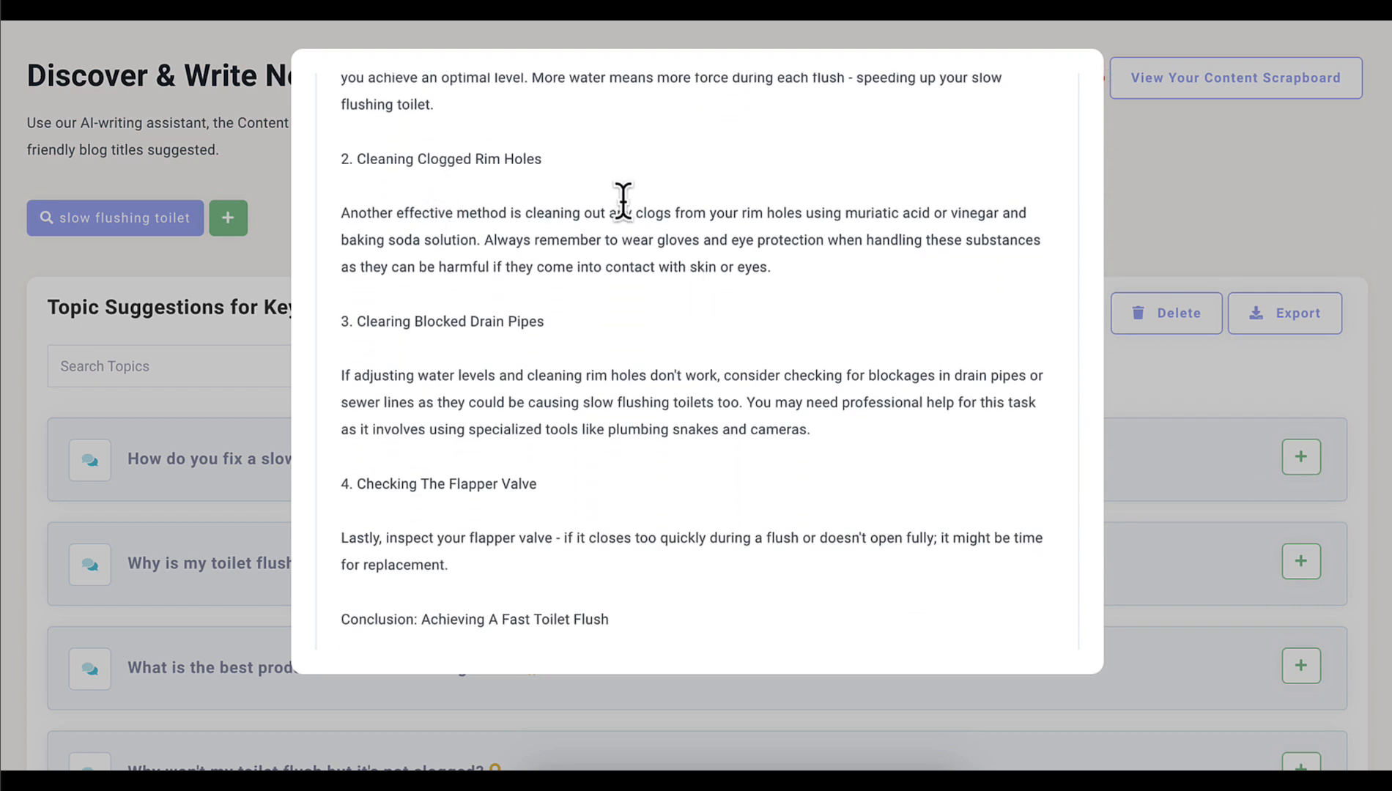
scroll(622, 199, down, 3)
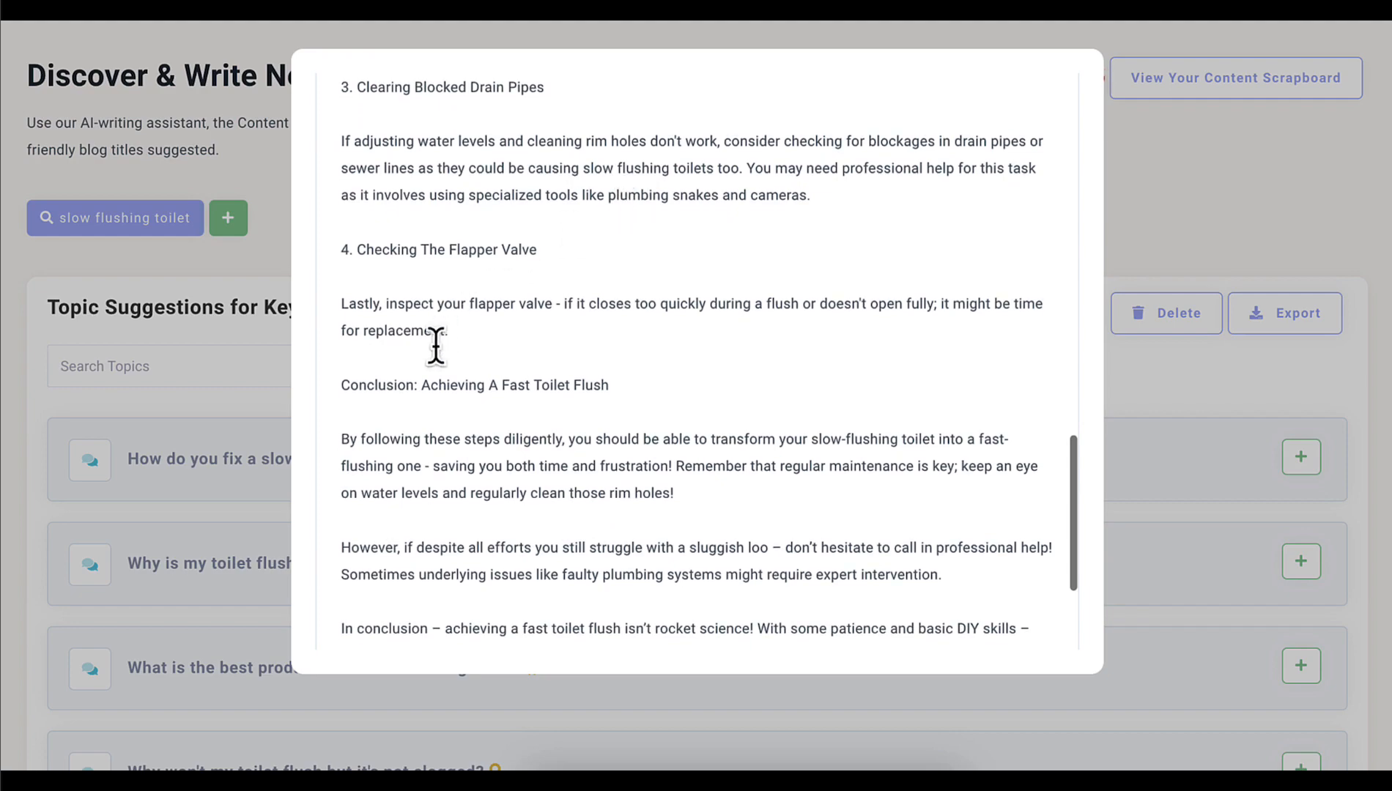
scroll(722, 346, down, 2)
scroll(724, 347, down, 2)
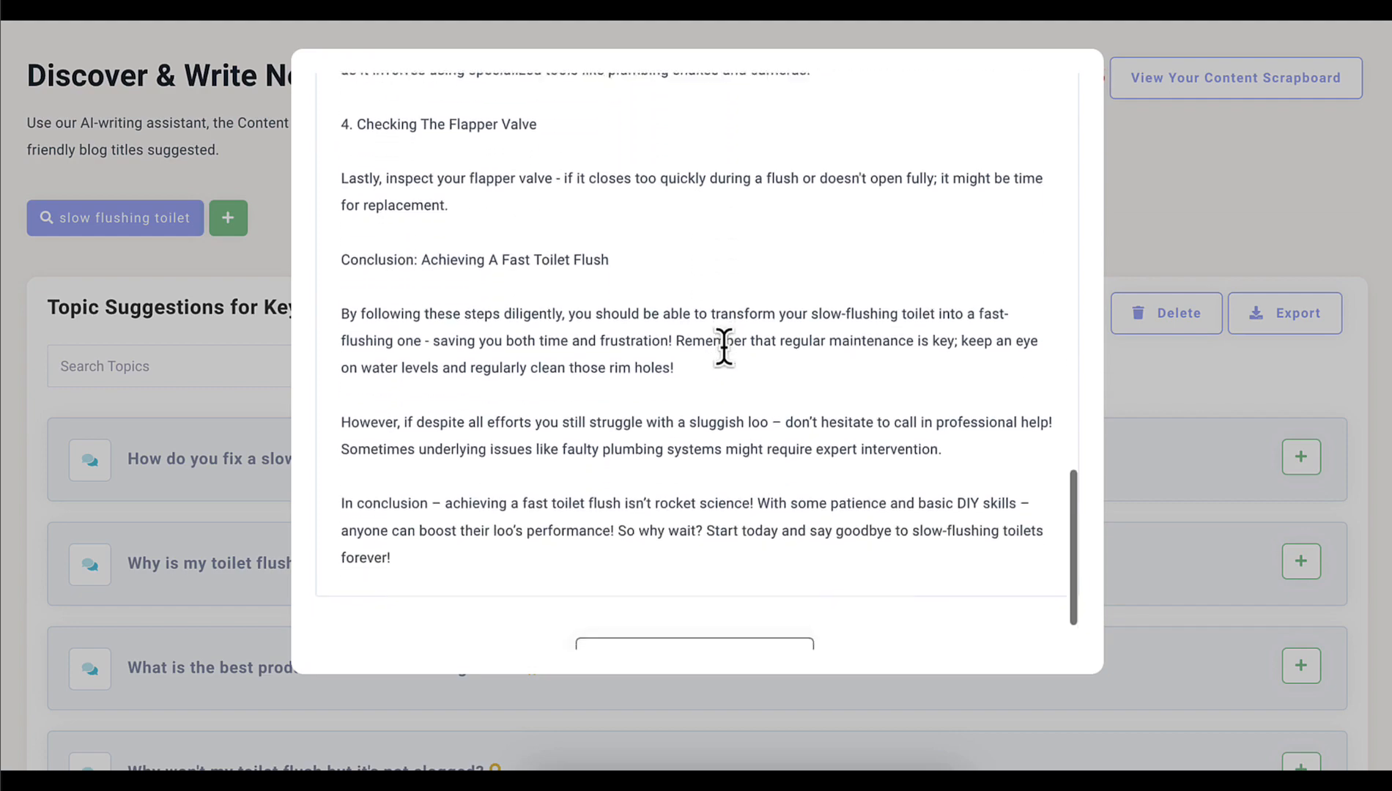
scroll(724, 347, up, 10)
scroll(723, 347, up, 10)
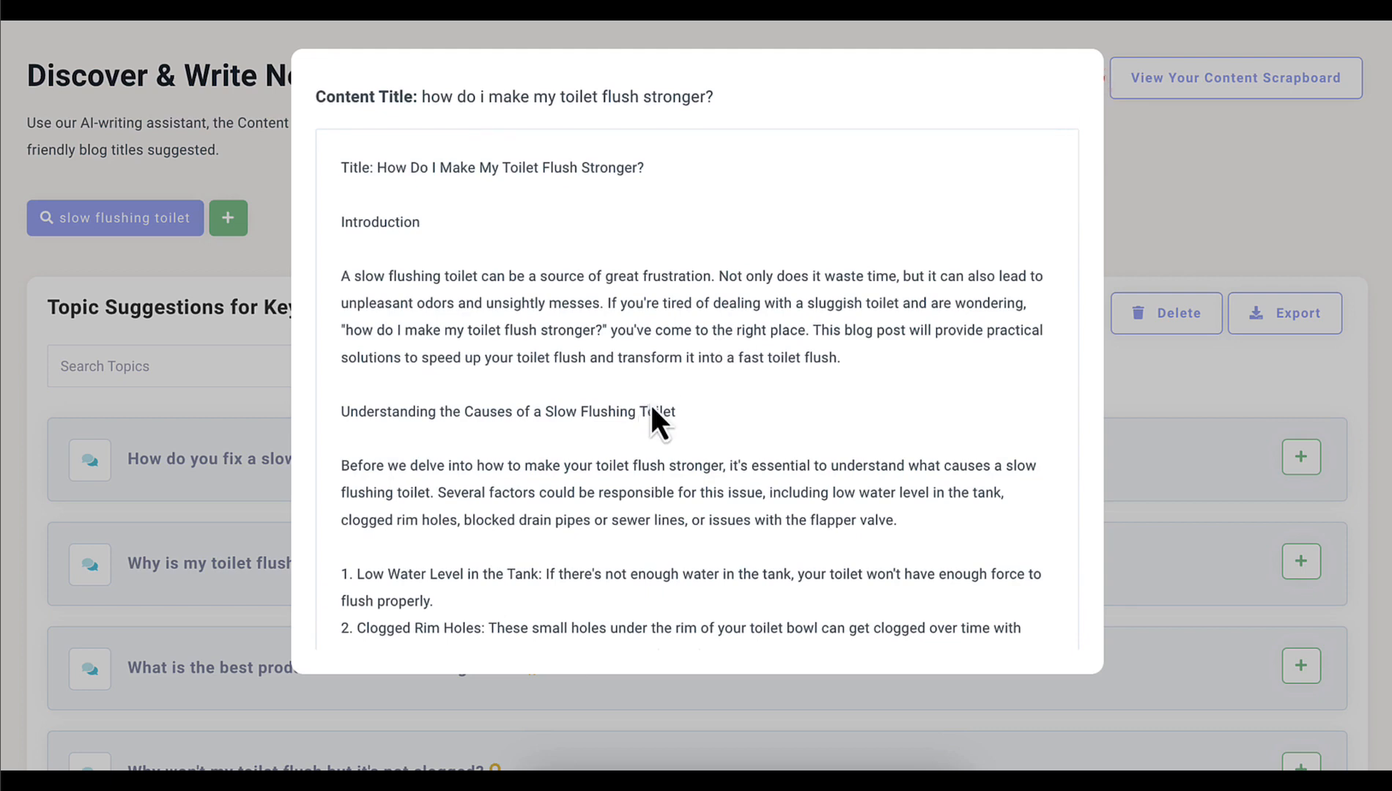
Search the draft for "fast", "speed" and "slow" to check keyword use, and select the text starting at its title
scroll(652, 409, down, 10)
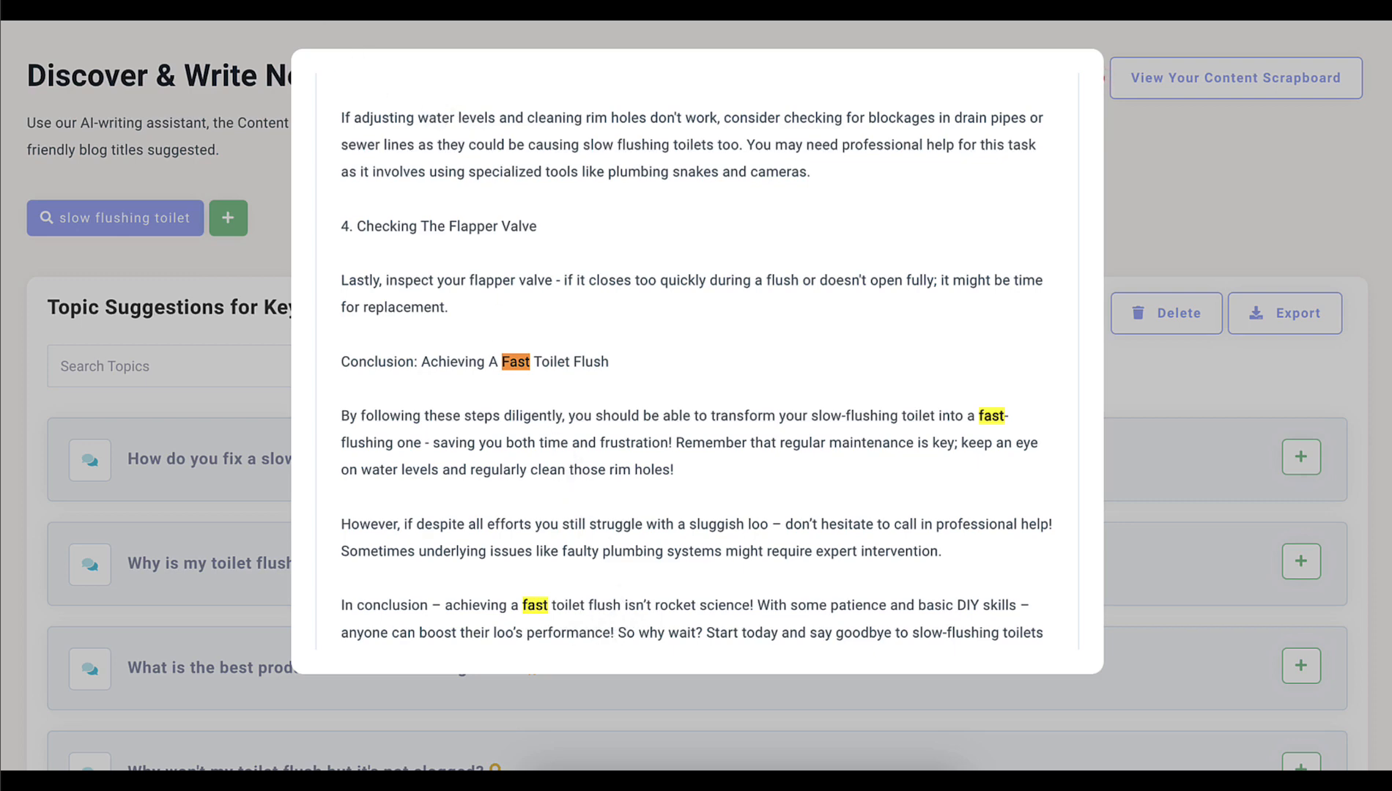
key(Escape)
scroll(562, 303, down, 3)
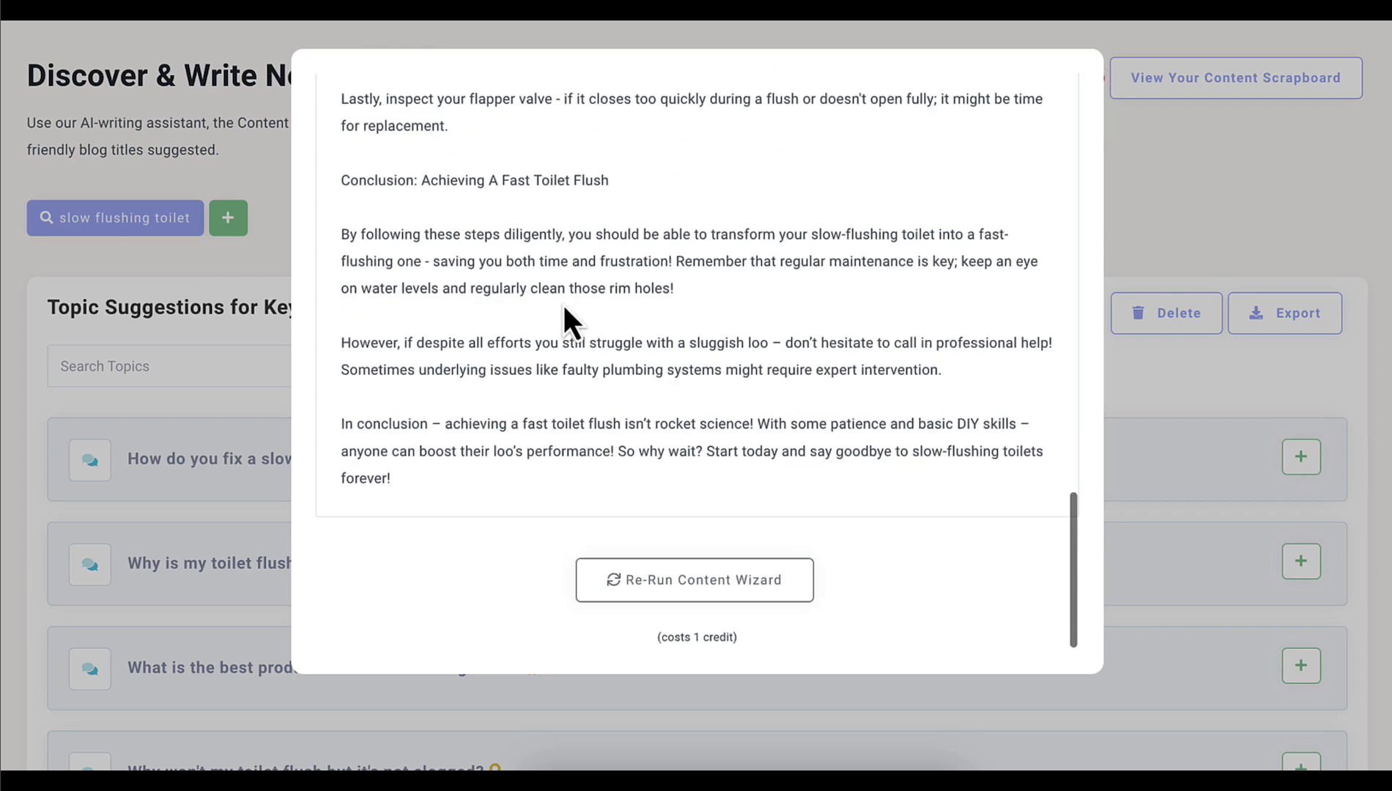
scroll(562, 303, up, 8)
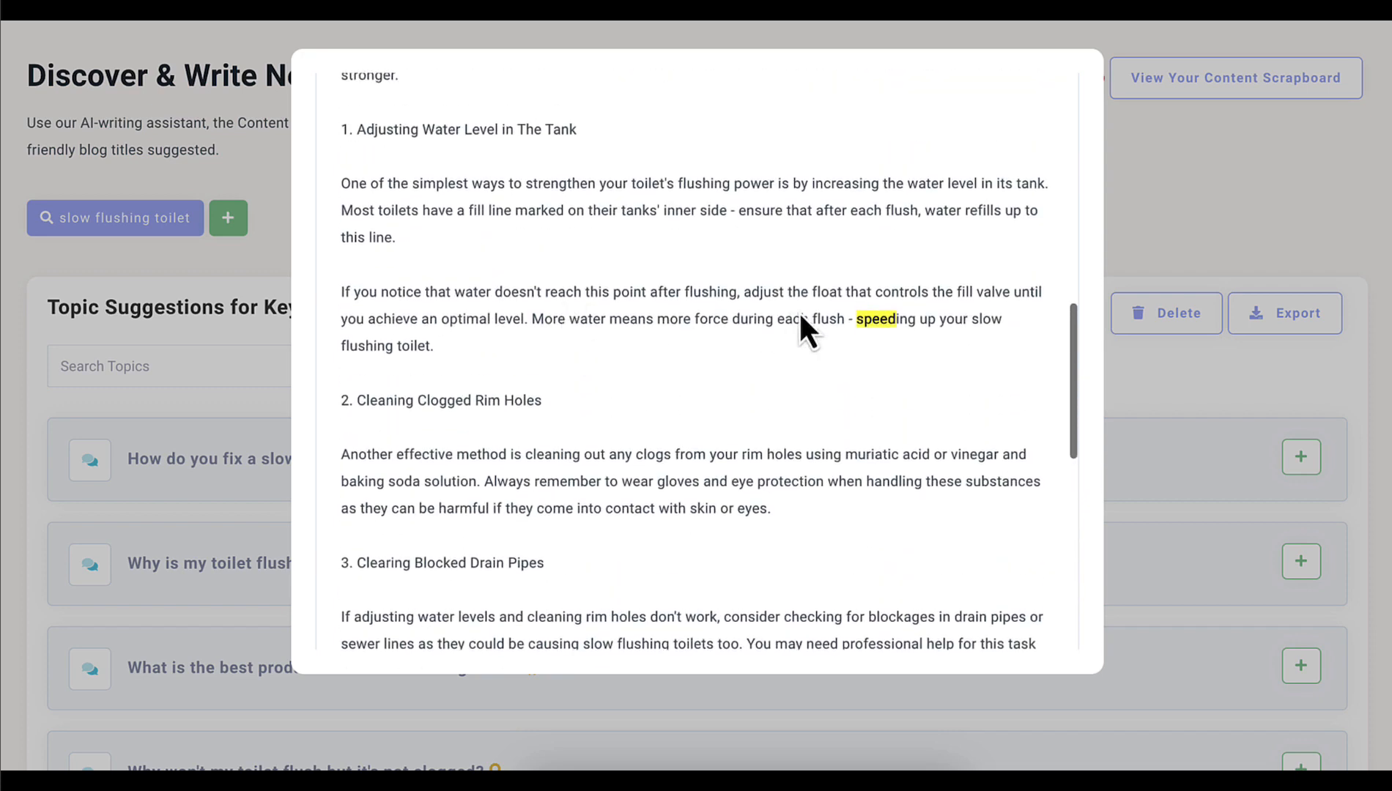
scroll(831, 315, up, 4)
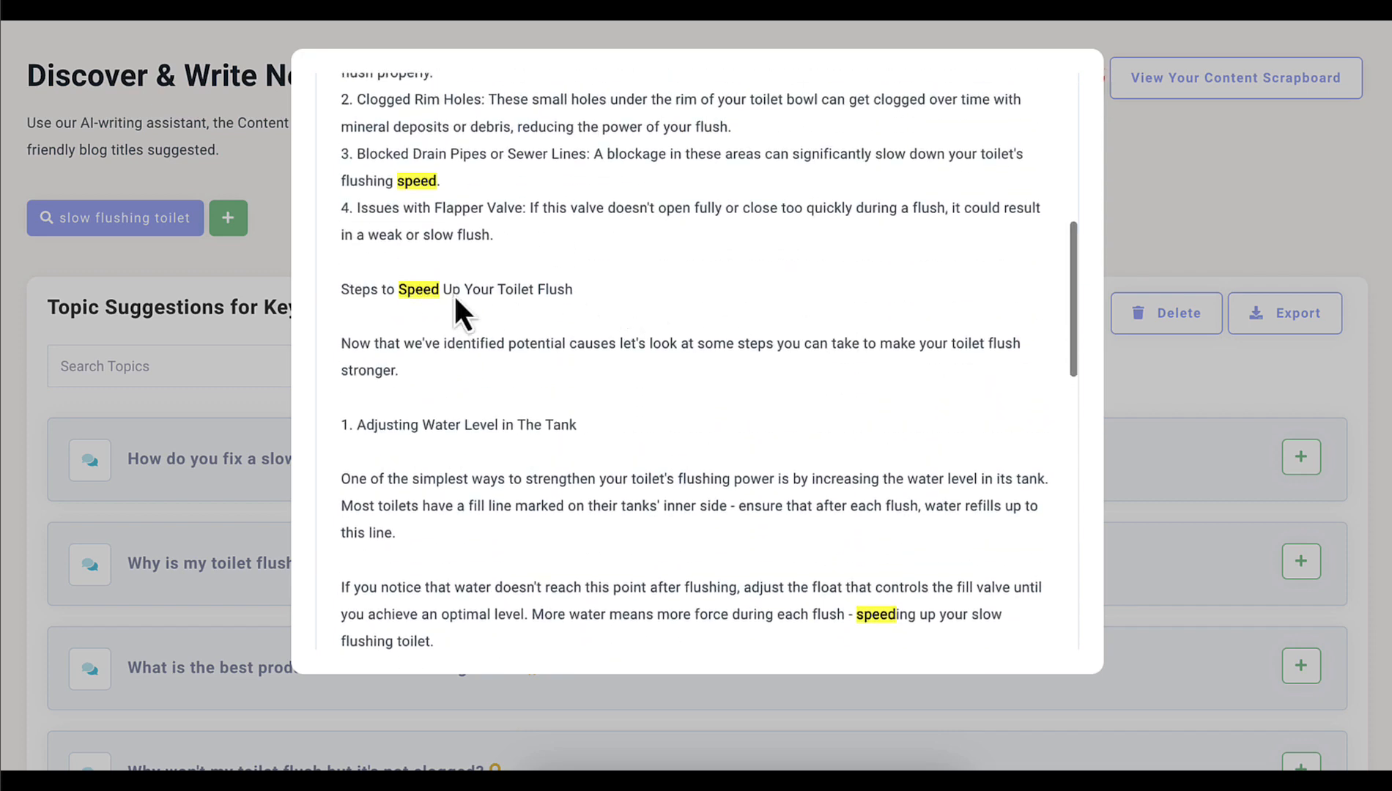
scroll(533, 293, up, 4)
scroll(532, 293, up, 3)
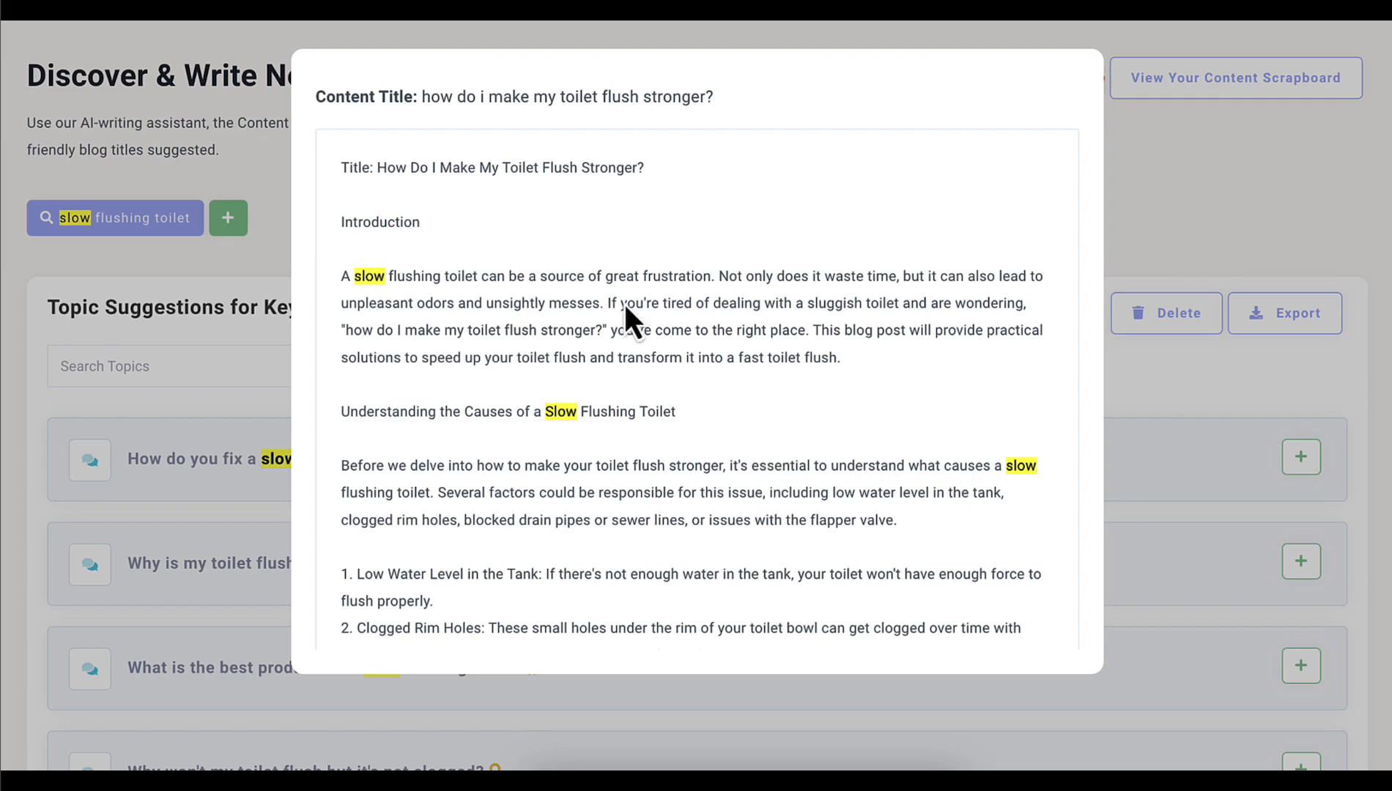
key(Escape)
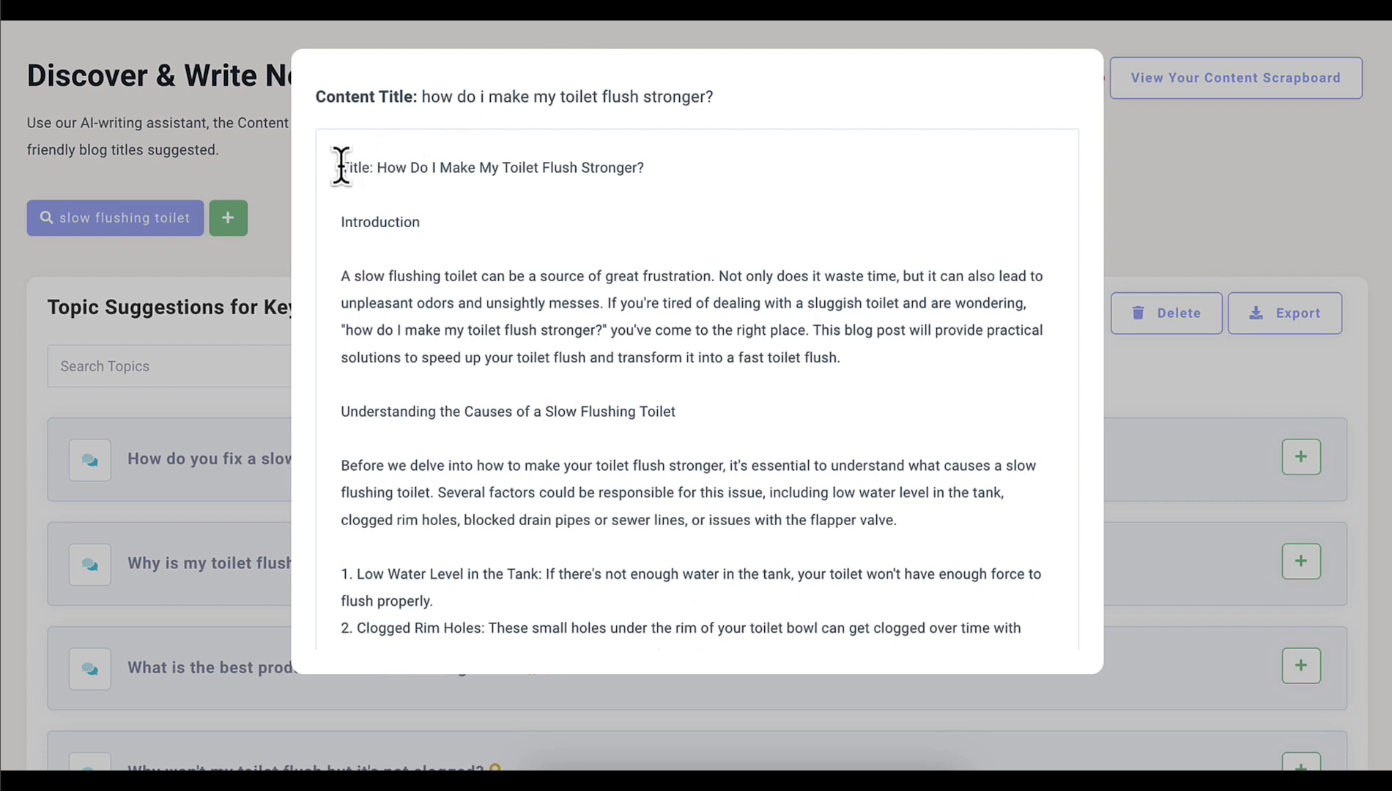
drag(341, 167, 552, 438)
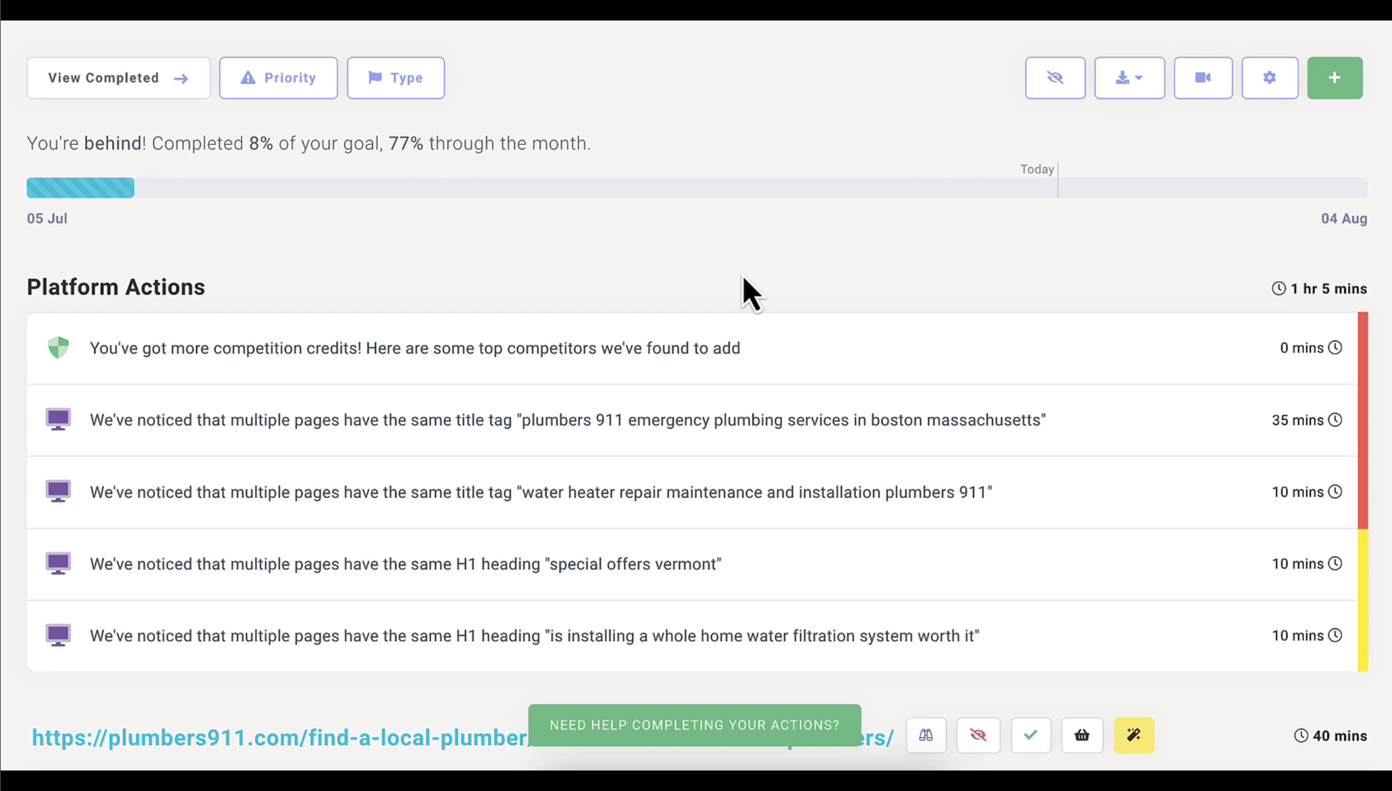
Review the instructions and importance of the duplicate title tag action for "plumbers 911 emergency plumbing services in boston massachusetts", and collapse it
scroll(742, 278, down, 3)
scroll(998, 86, down, 1)
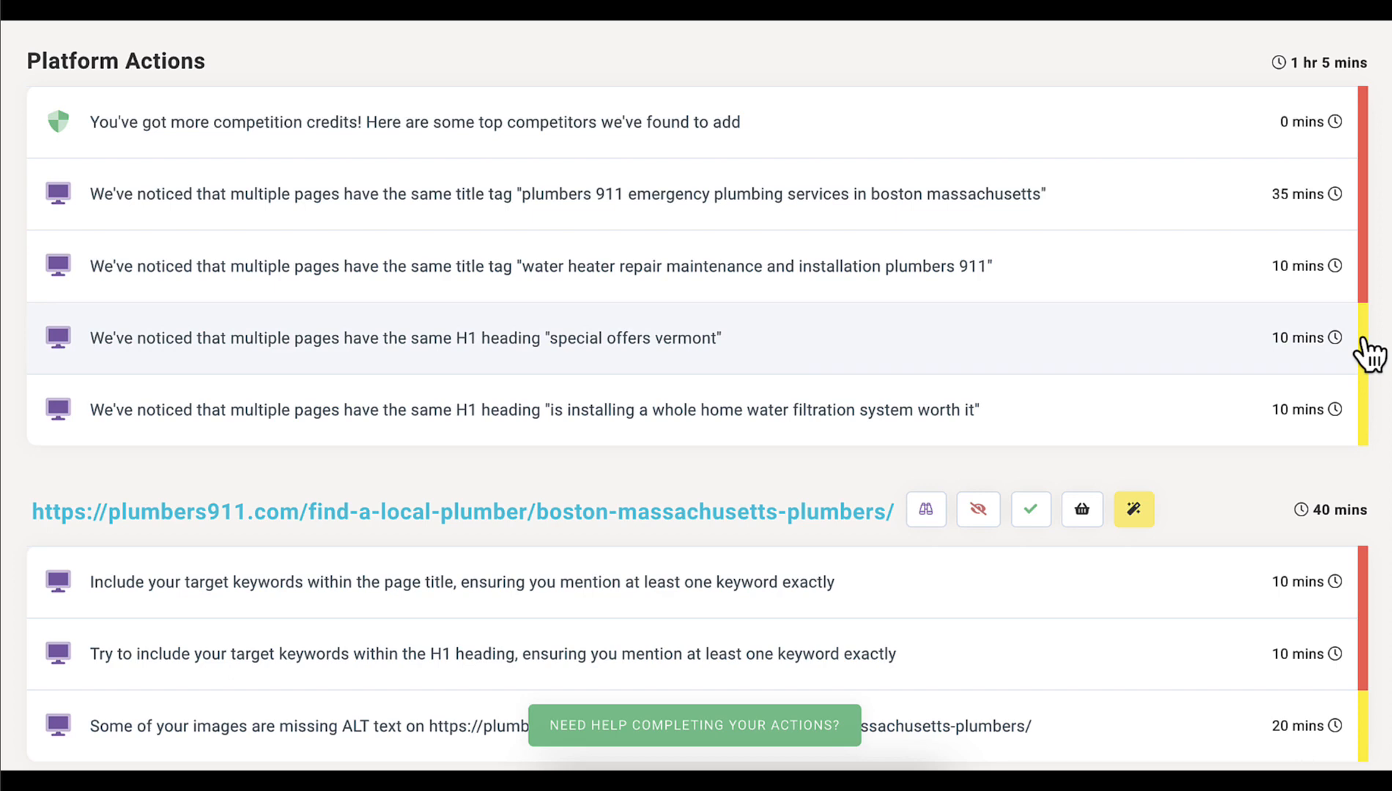
click(968, 200)
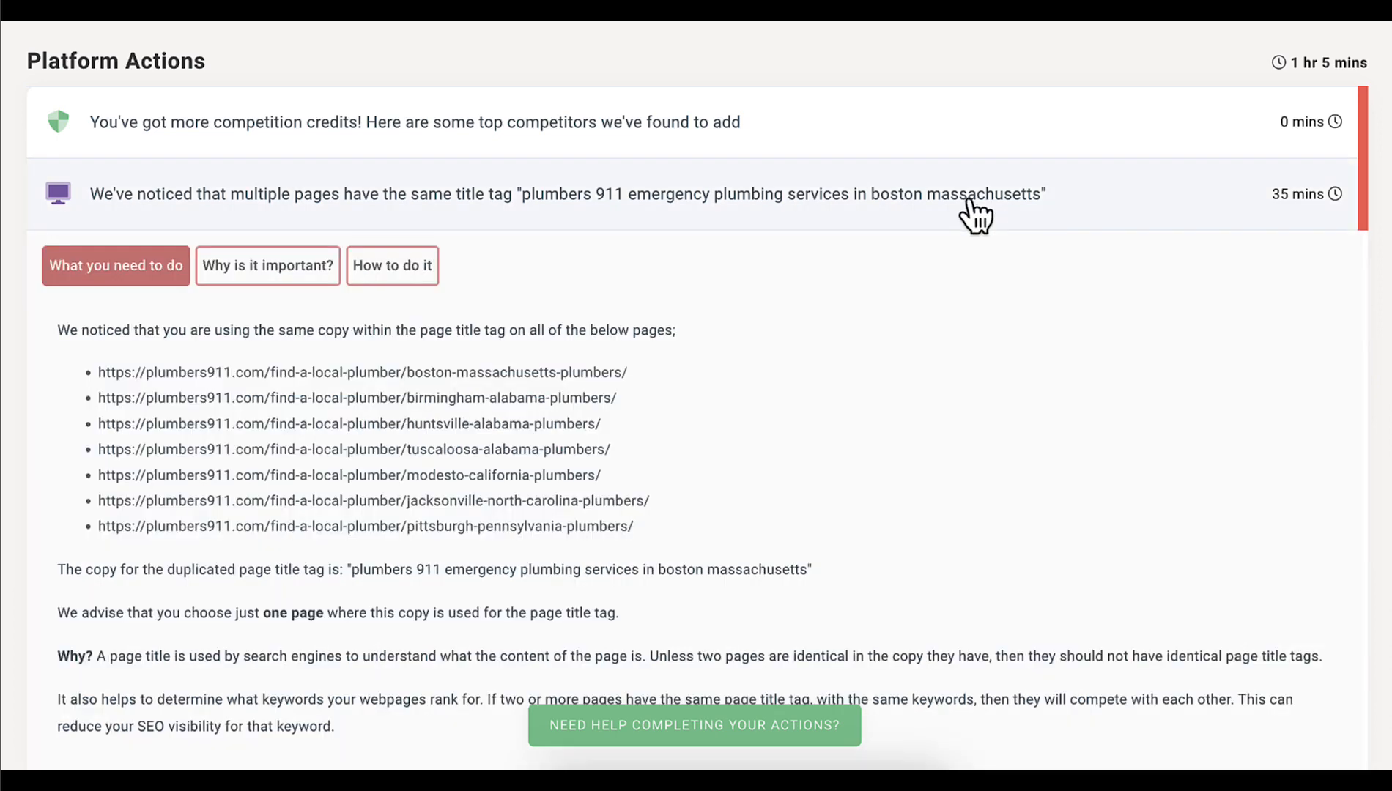
scroll(975, 424, down, 2)
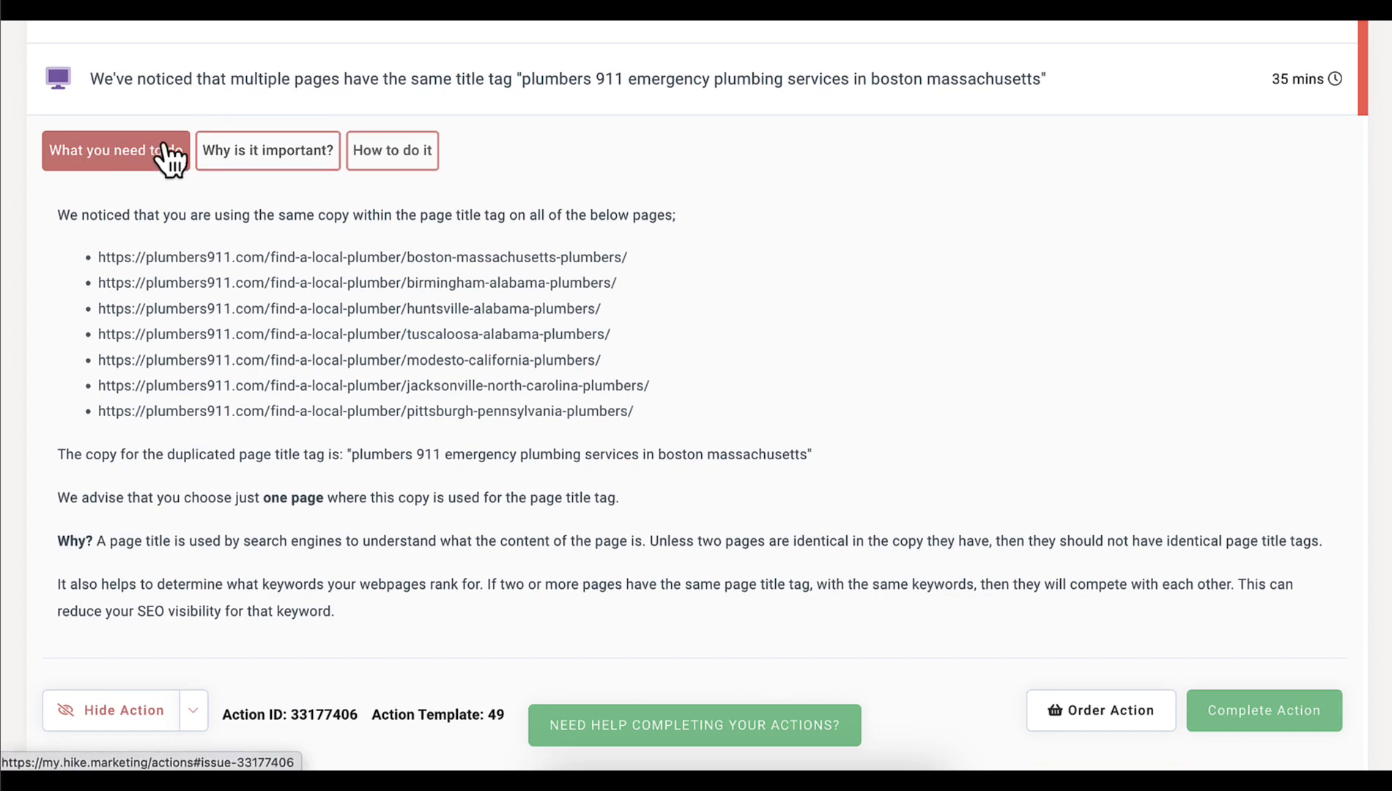
click(249, 156)
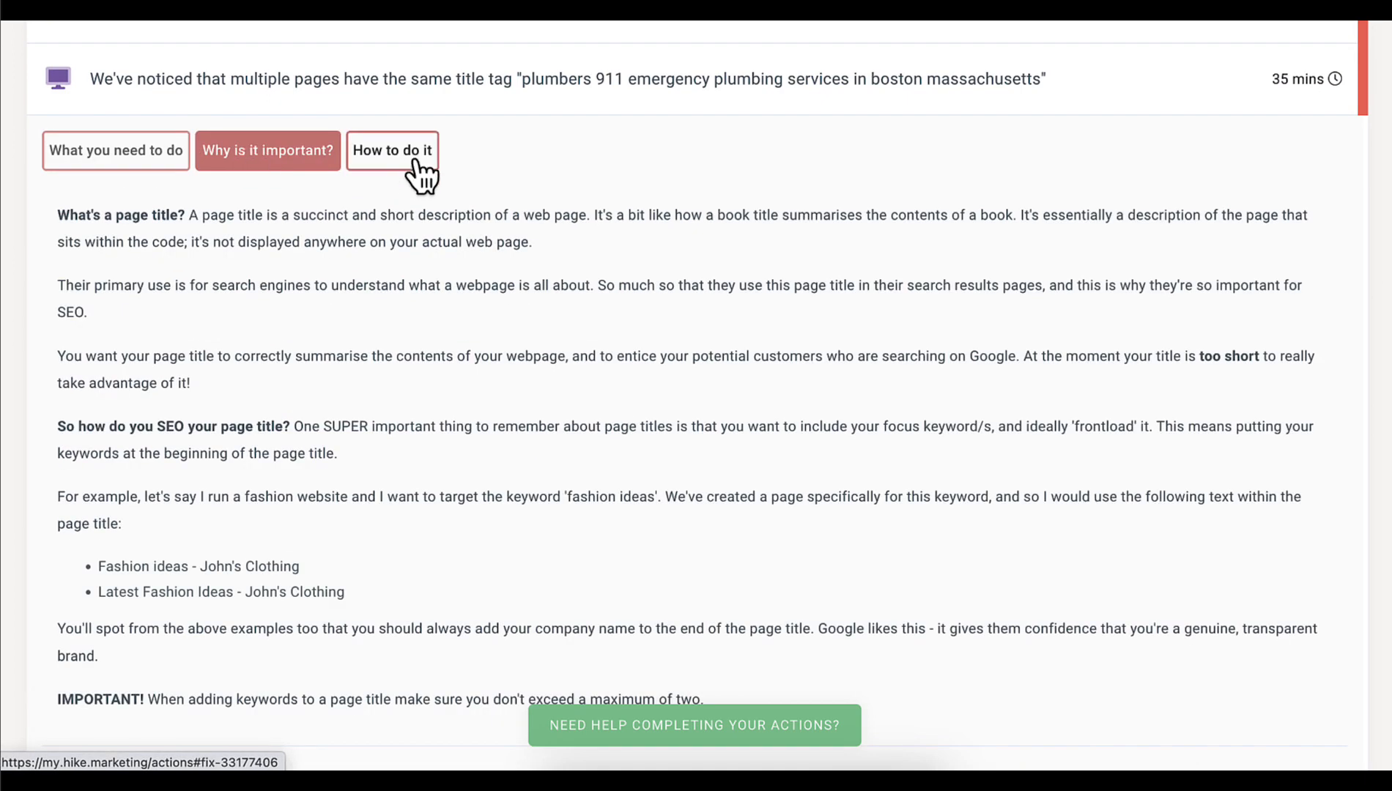
click(160, 163)
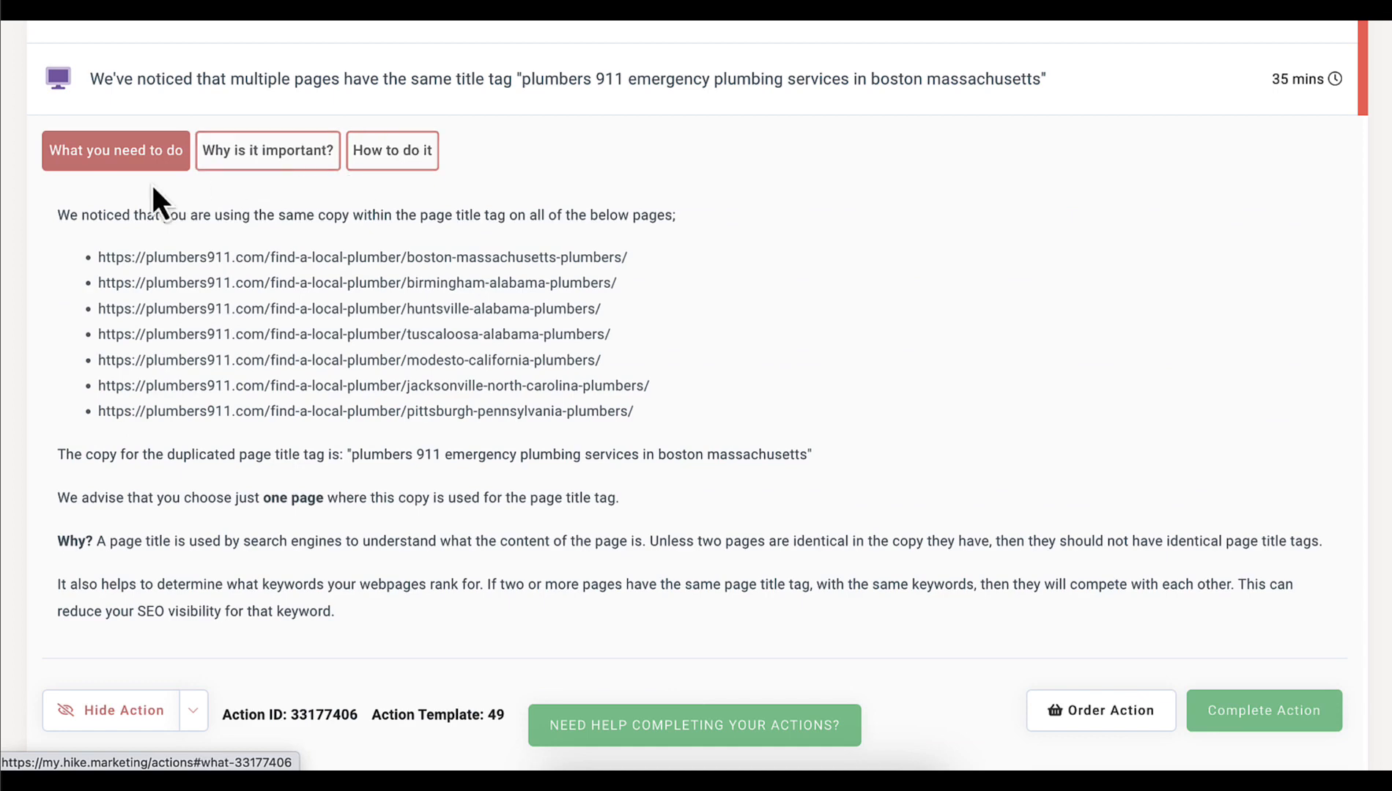
scroll(467, 382, down, 2)
scroll(465, 377, down, 2)
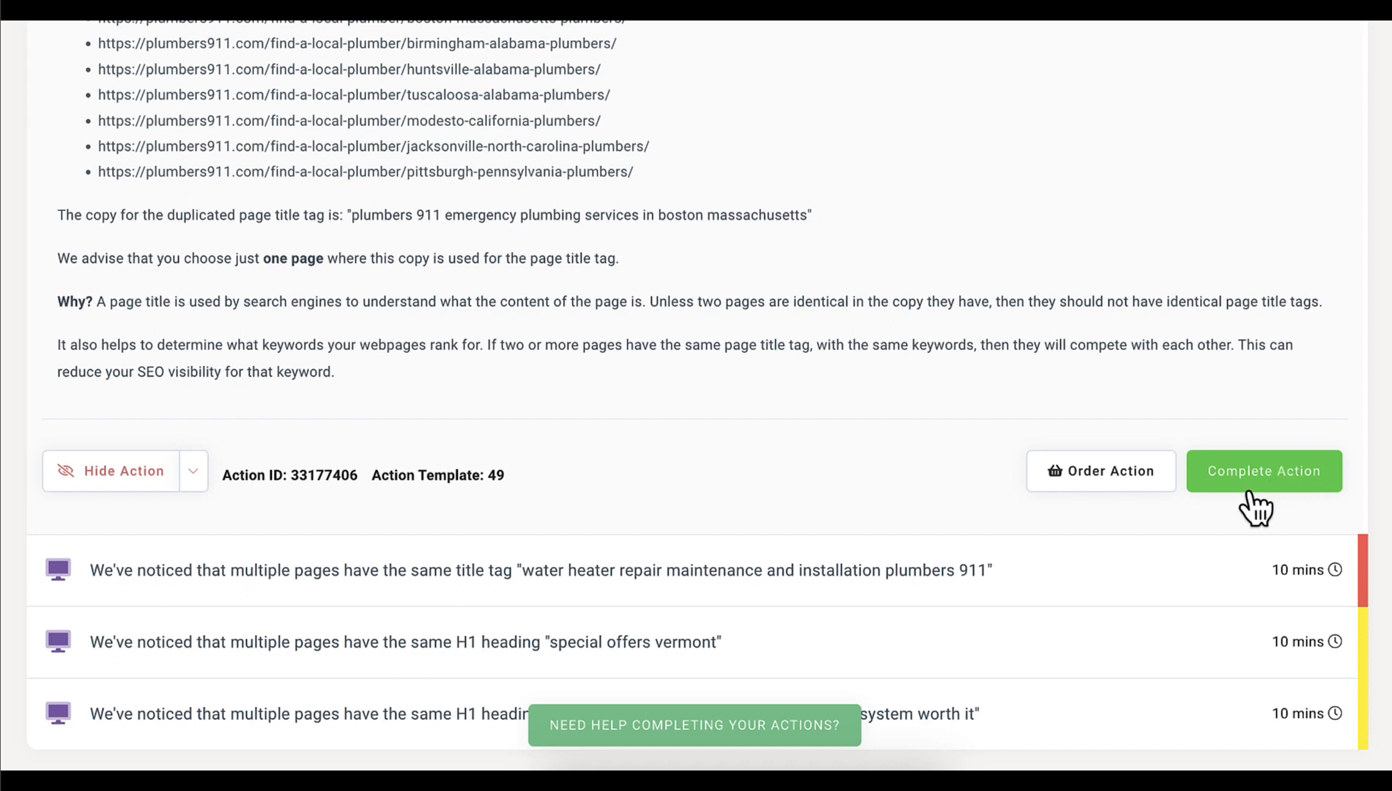
scroll(952, 301, up, 3)
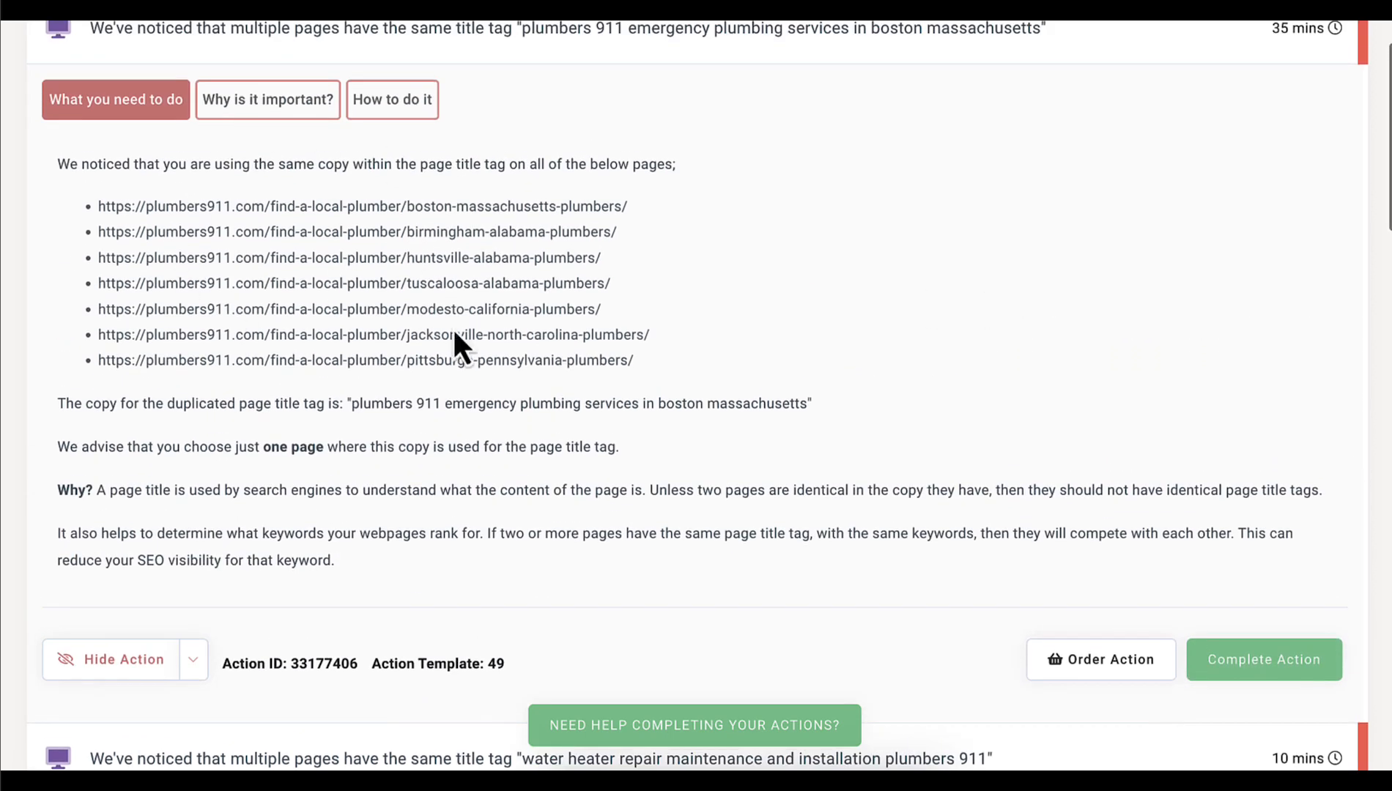
scroll(499, 337, up, 1)
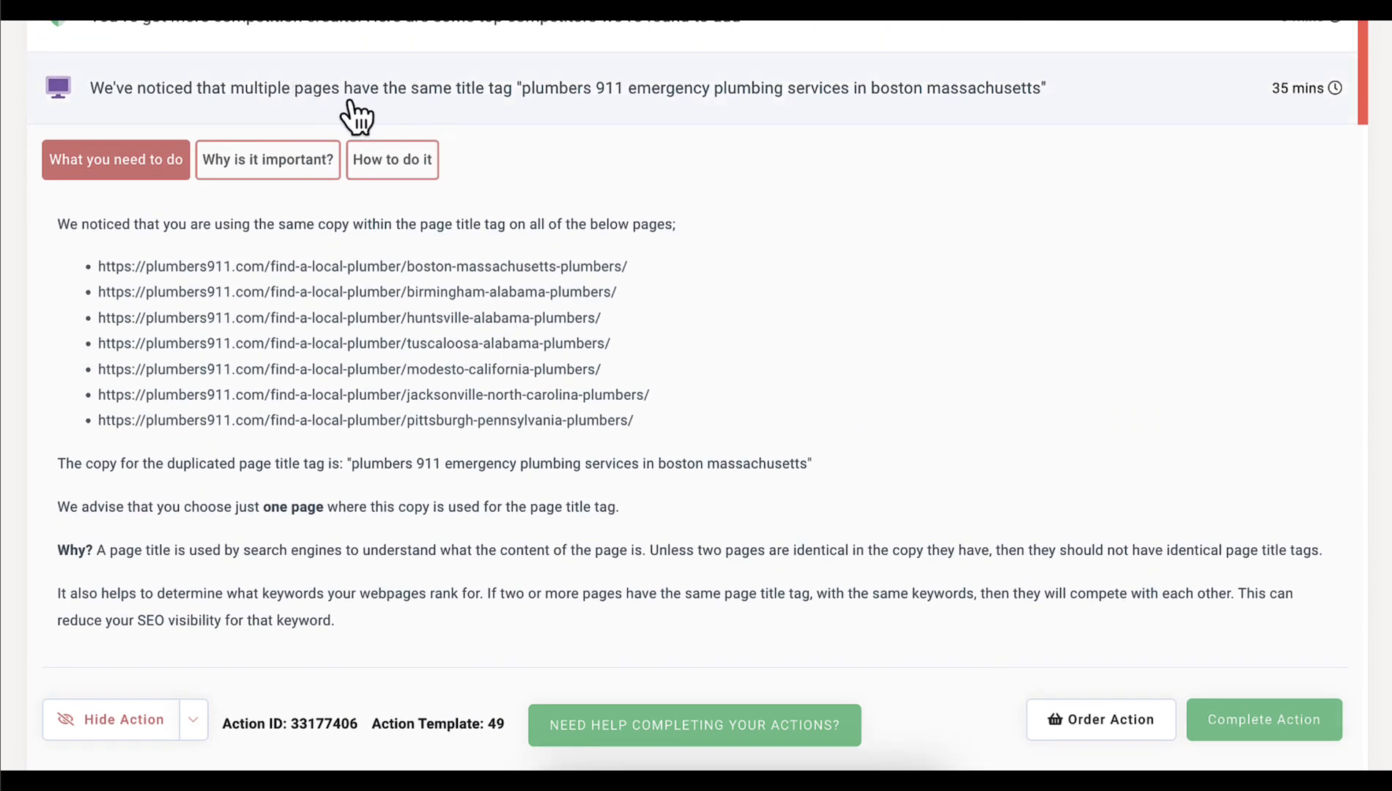
click(643, 120)
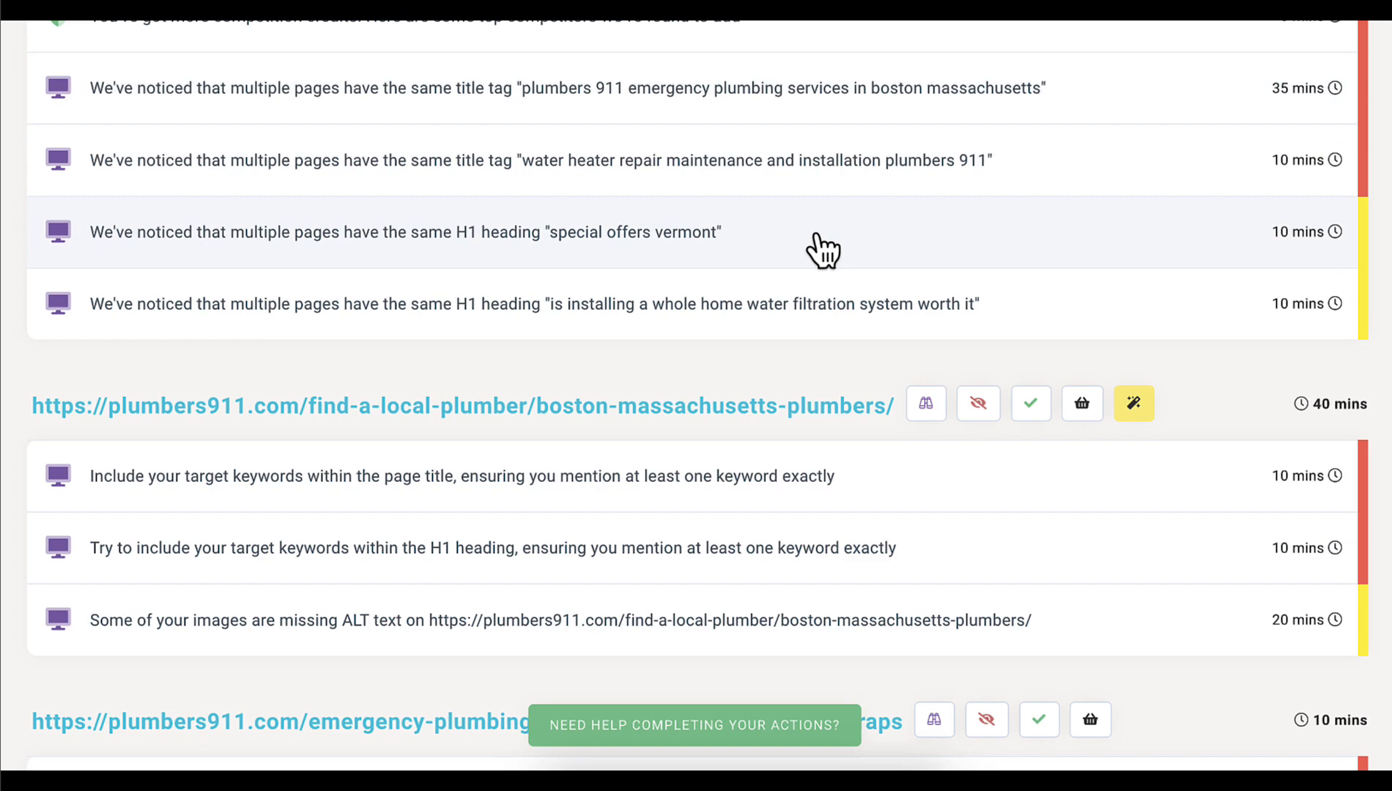
scroll(823, 251, down, 3)
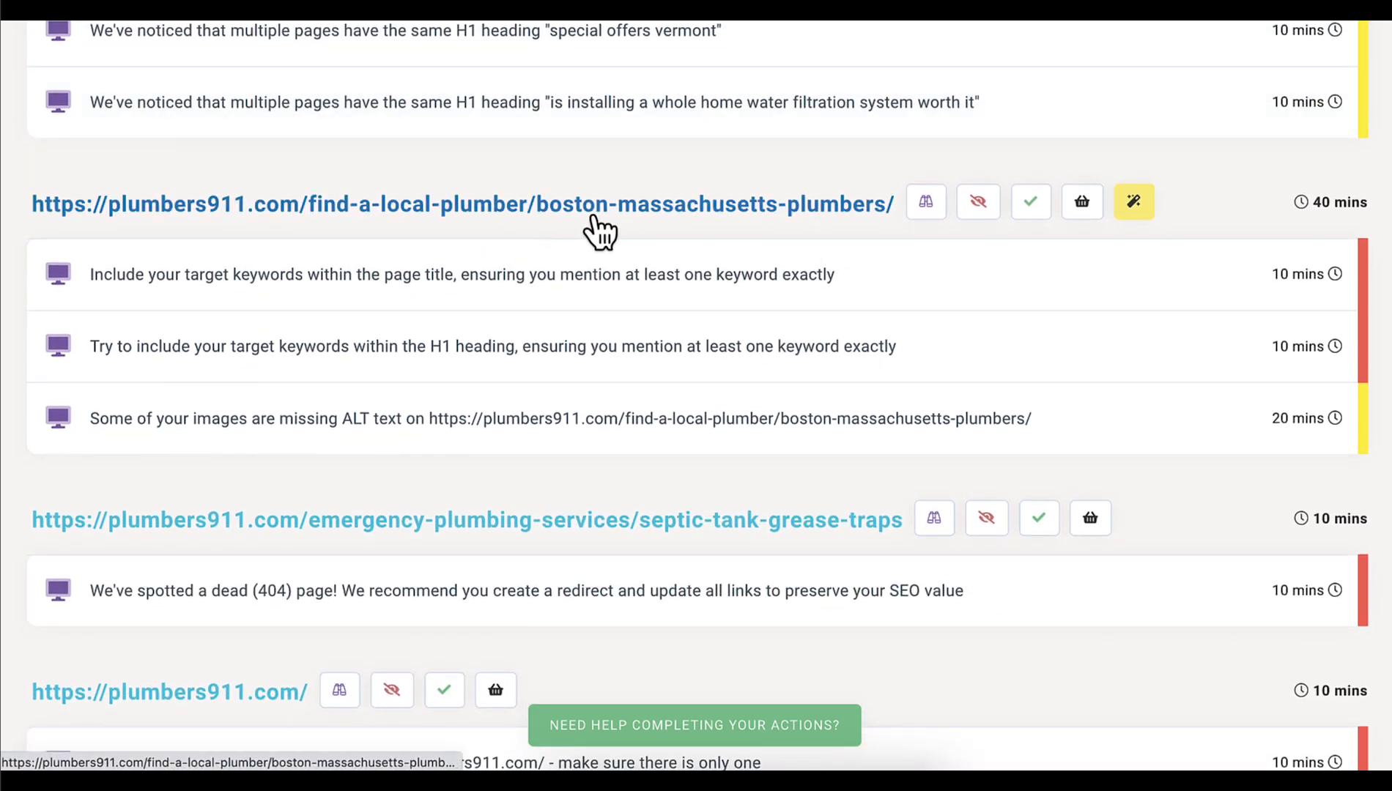
Review the page title keyword, H1 heading keyword and missing ALT text actions for the boston-massachusetts-plumbers page, and collapse them
scroll(599, 230, down, 1)
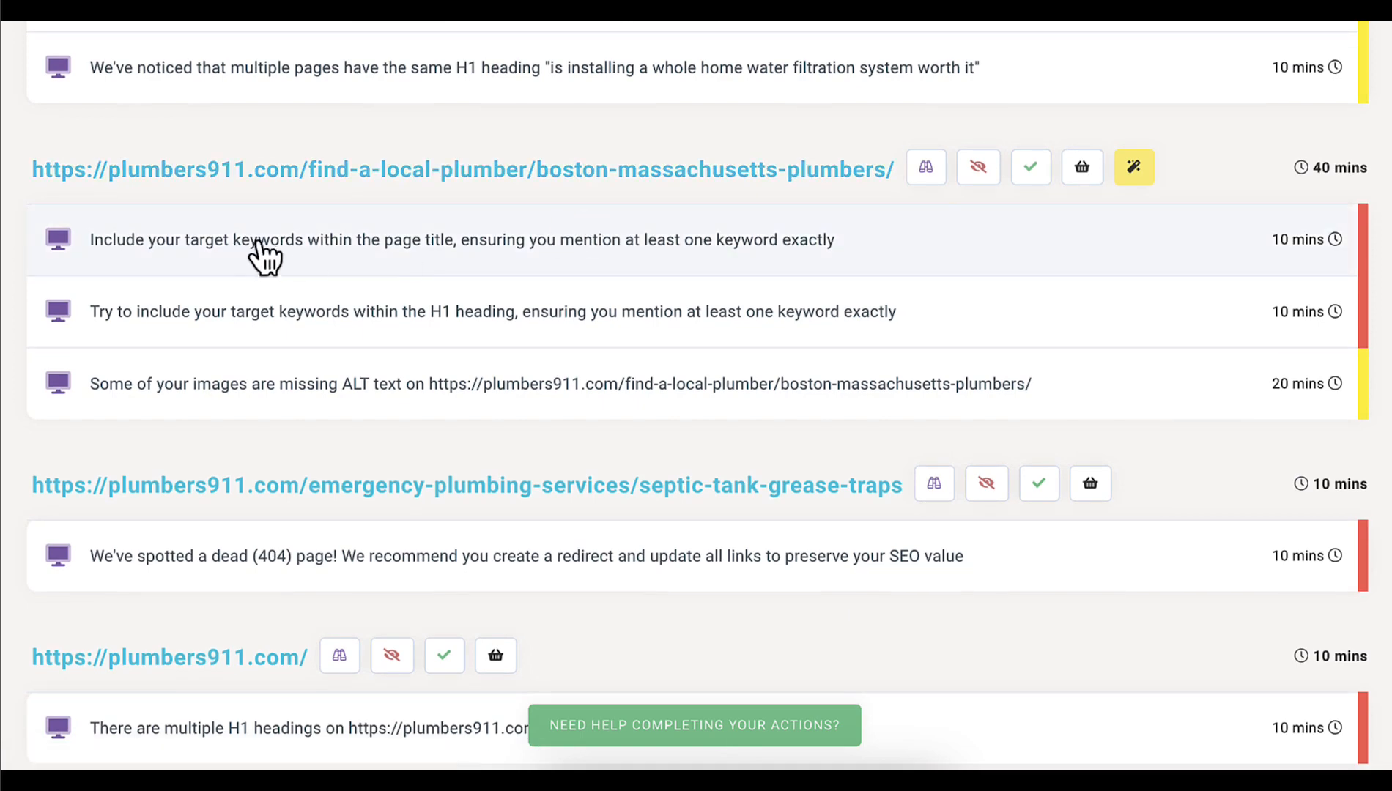
click(586, 242)
click(531, 241)
scroll(410, 286, down, 2)
click(455, 257)
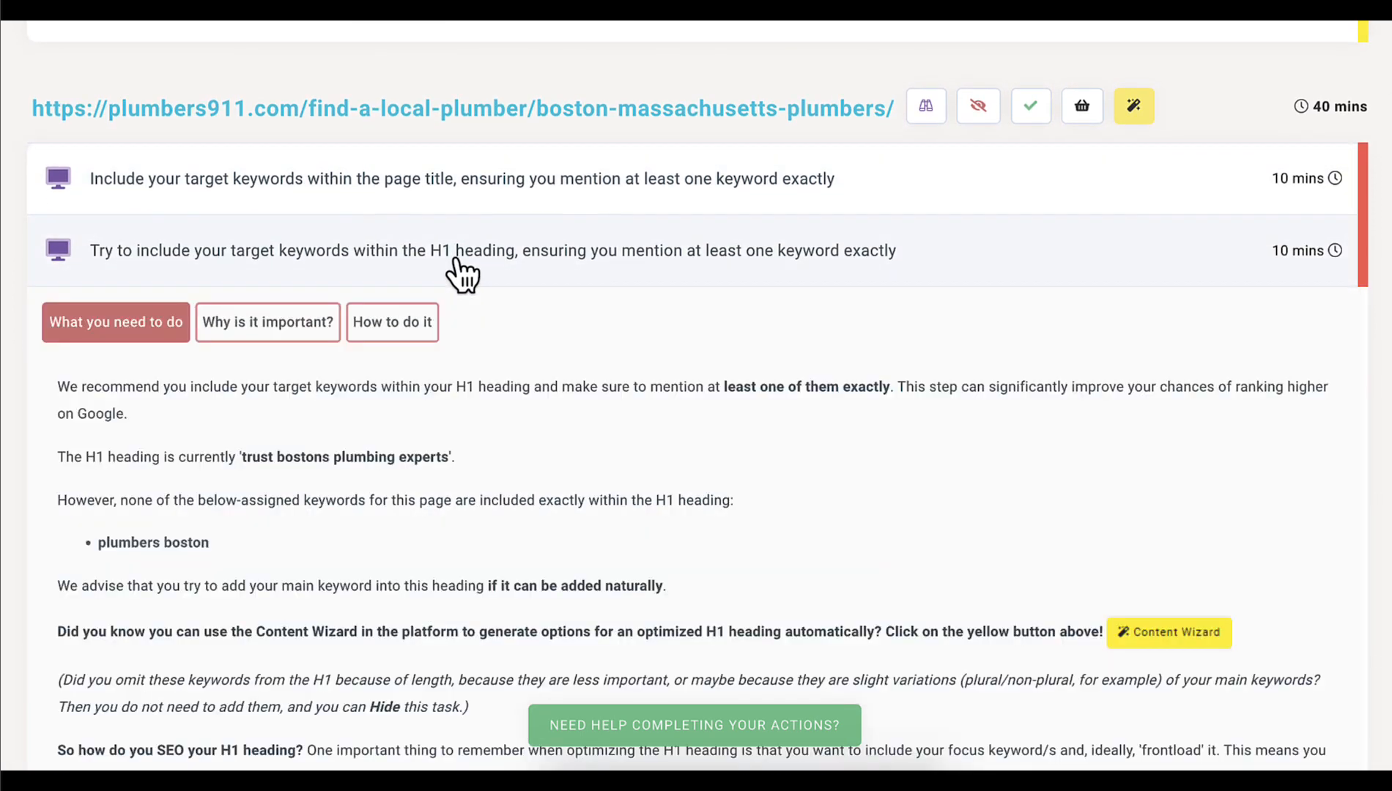
click(455, 258)
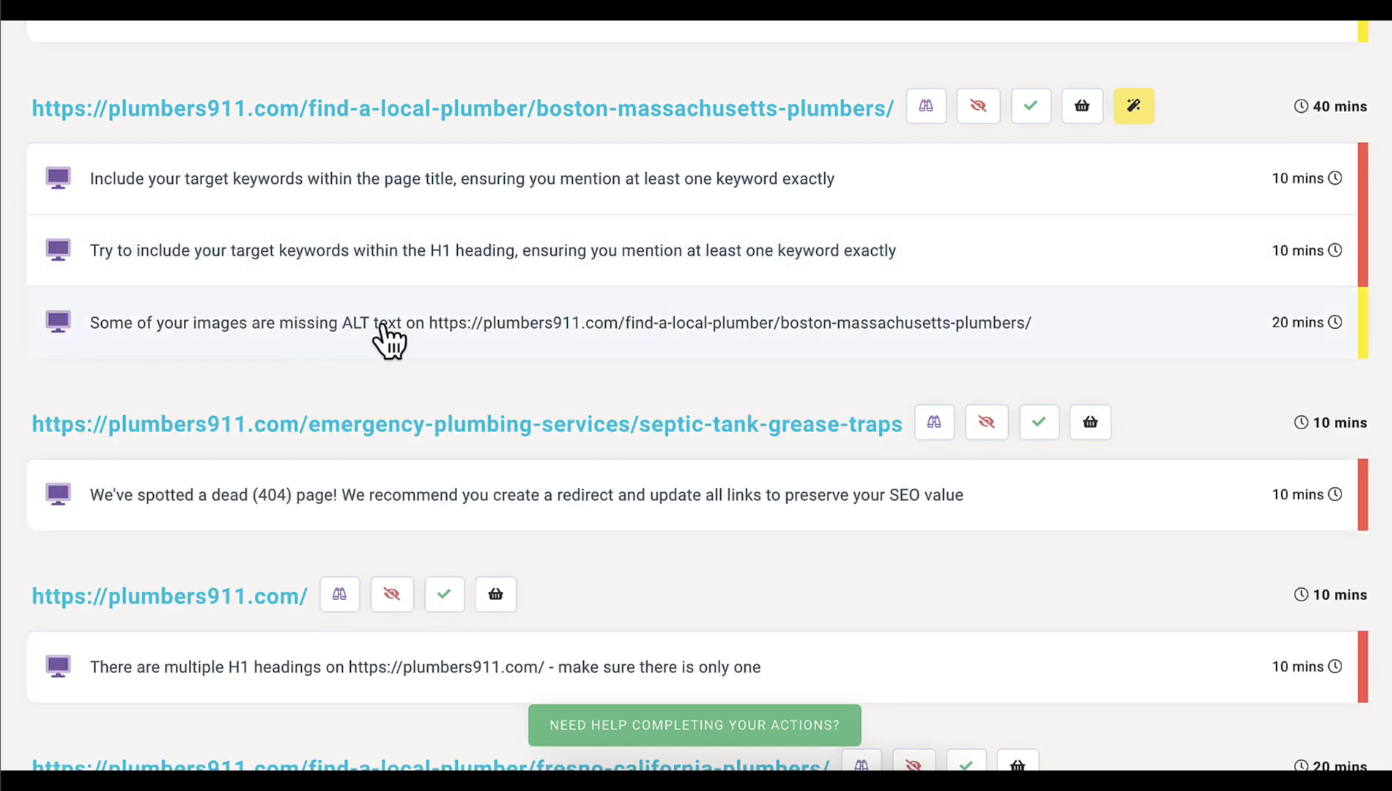
click(382, 326)
click(428, 333)
Look through the remaining recommended actions for the other pages, from the septic tank page to the pages after sump pump repair
scroll(427, 333, down, 2)
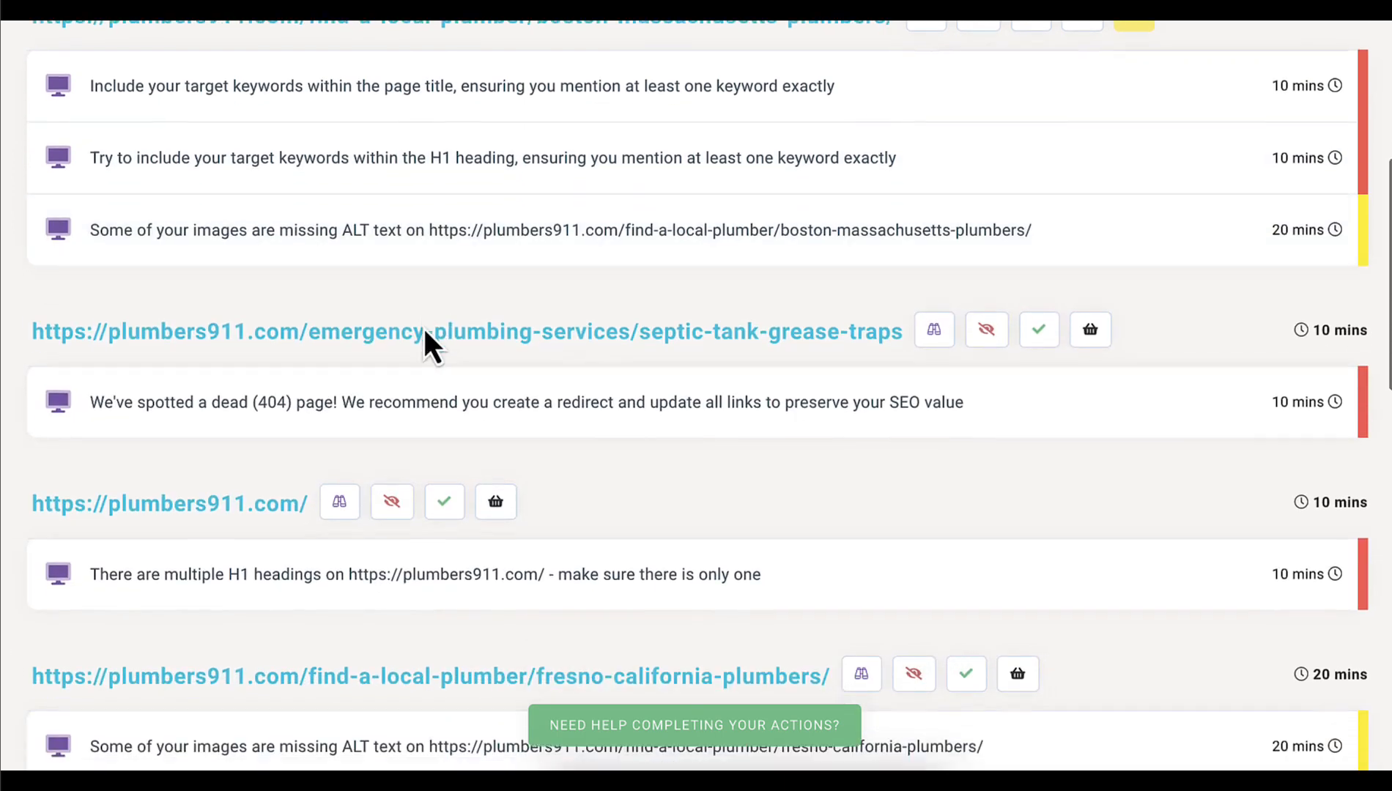
scroll(425, 344, down, 2)
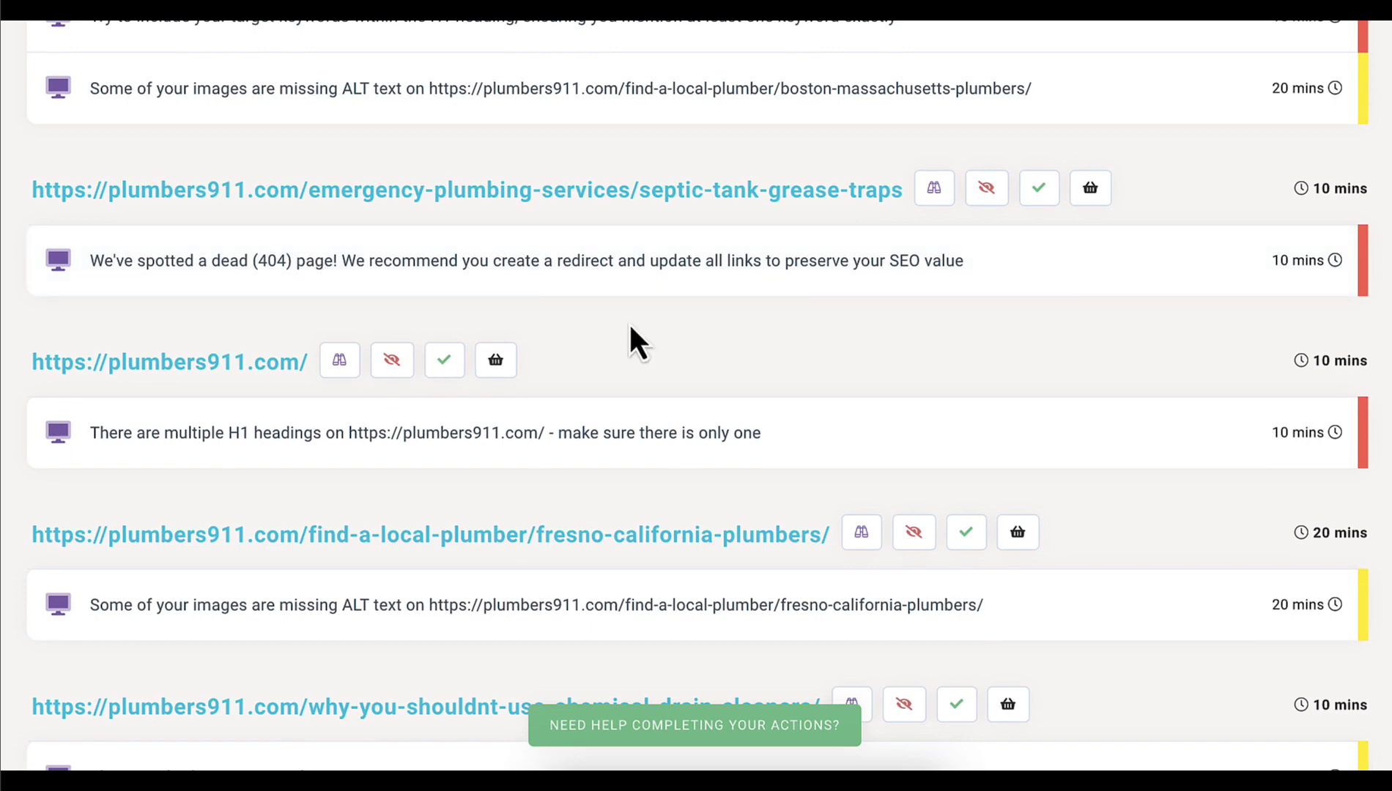
scroll(629, 322, down, 1)
scroll(315, 349, down, 1)
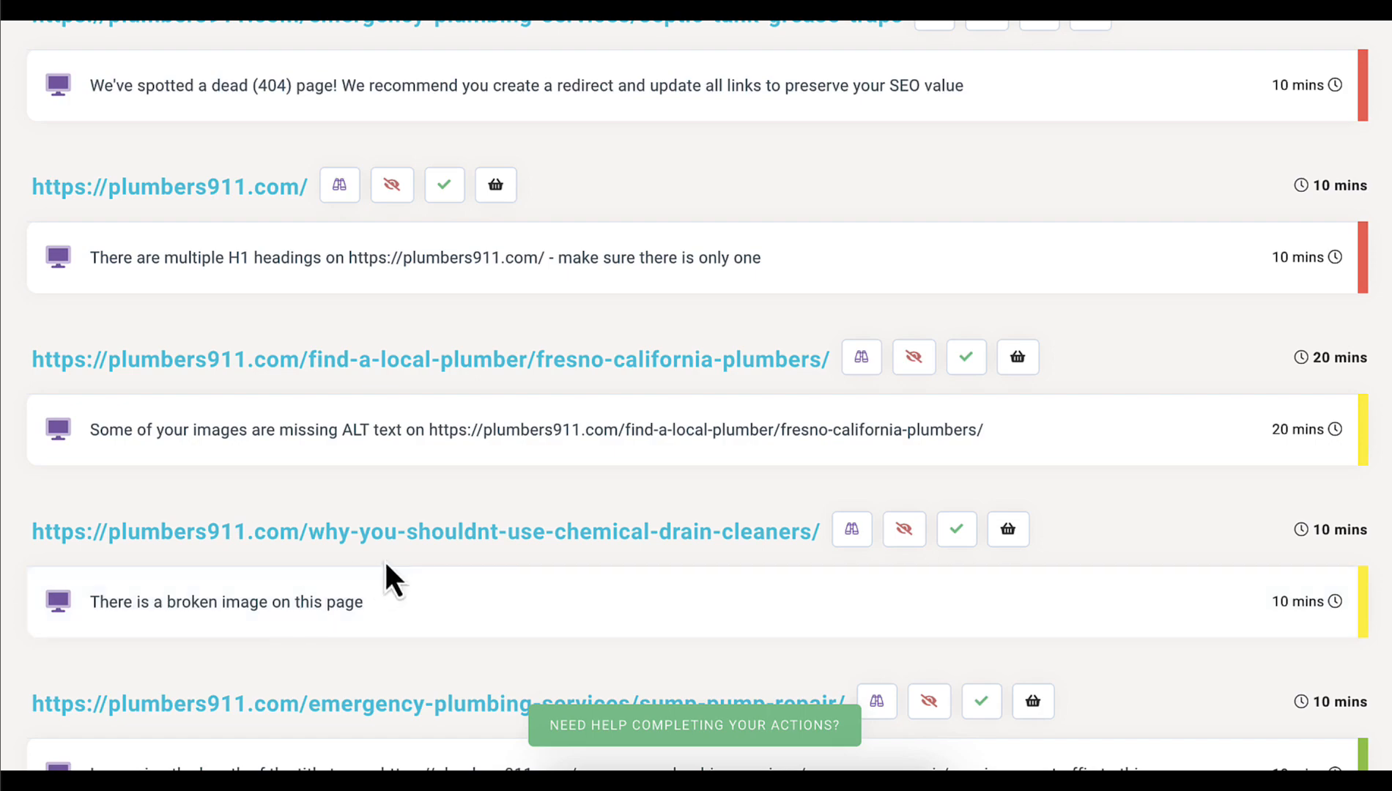
scroll(485, 509, down, 2)
scroll(485, 510, down, 3)
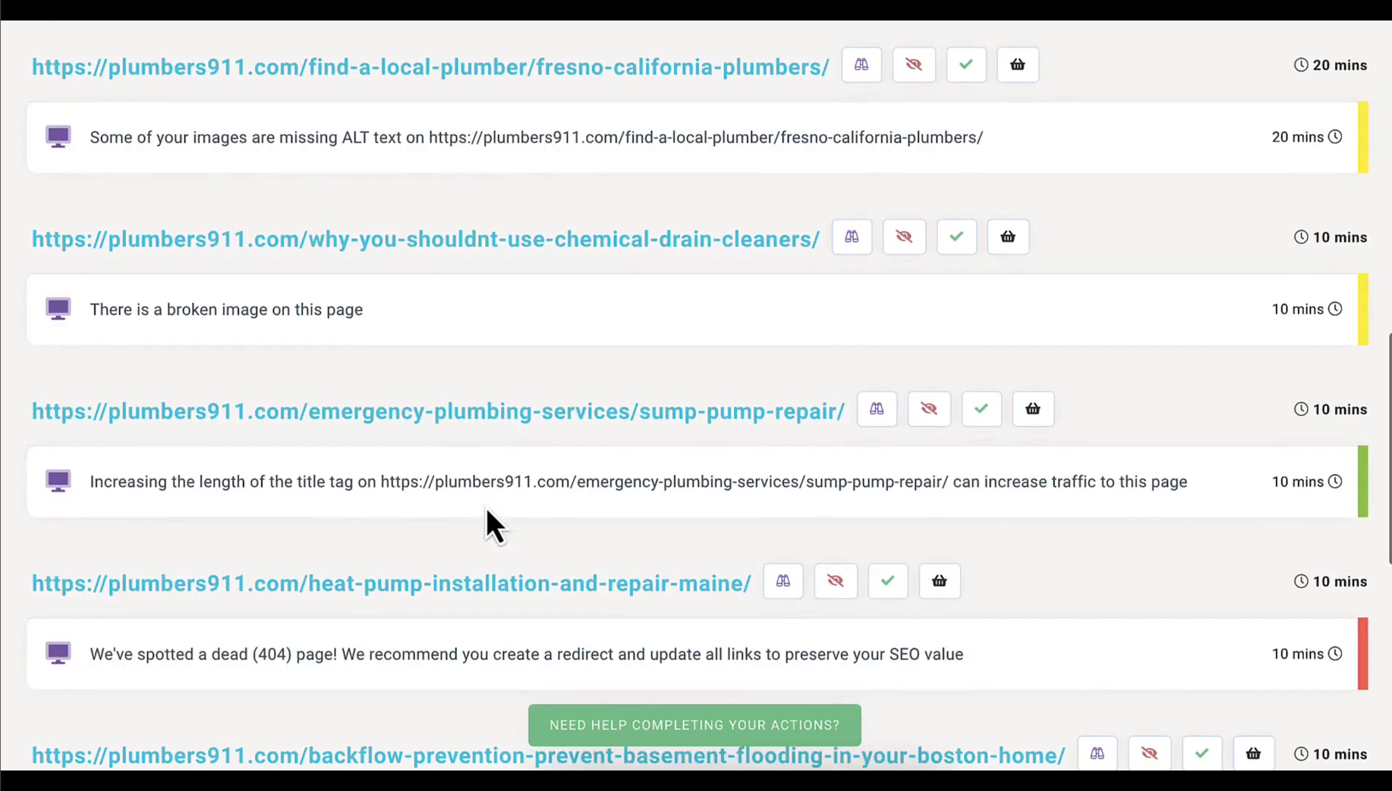
click(473, 242)
scroll(887, 473, down, 7)
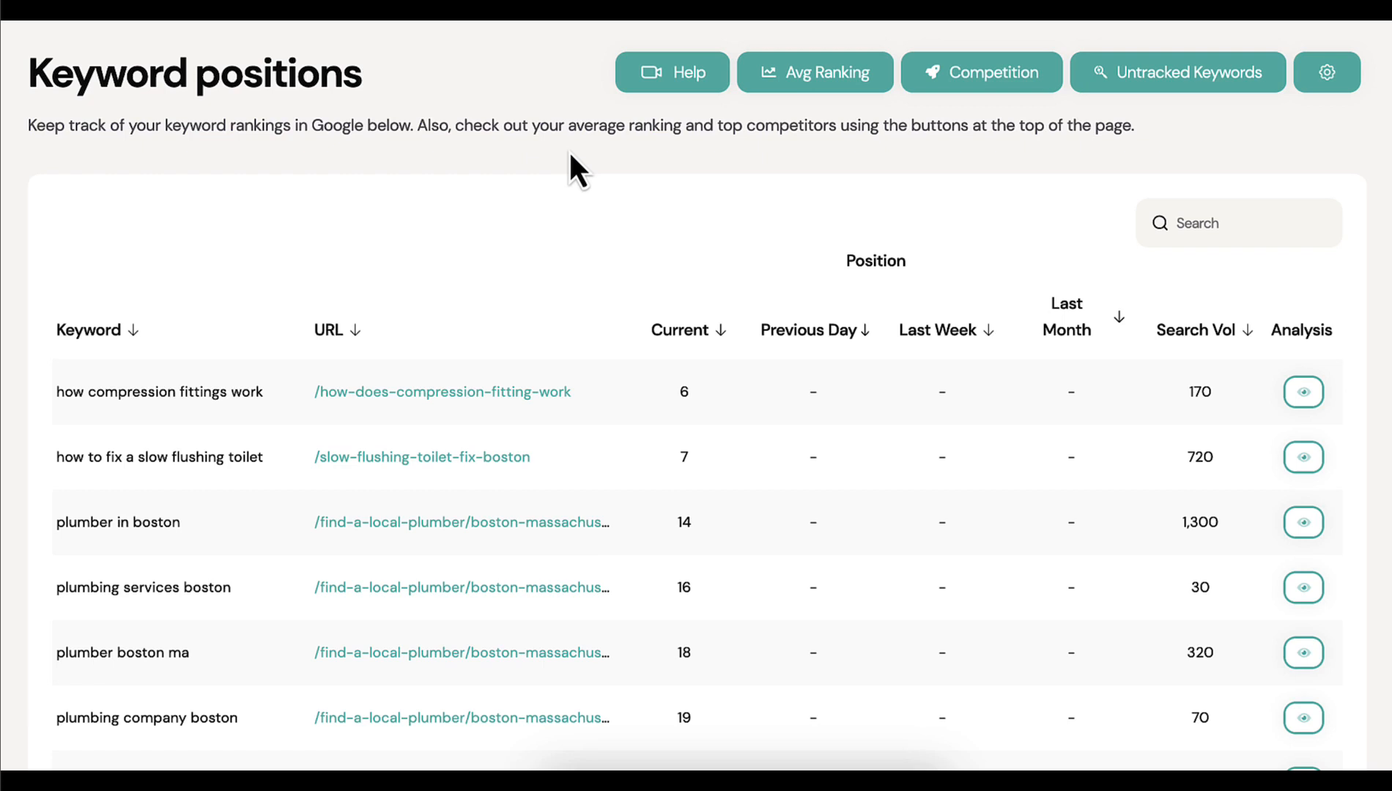
Examine the keyword positions table for each tracked keyword's ranking URL, current position and search volume
scroll(514, 180, down, 1)
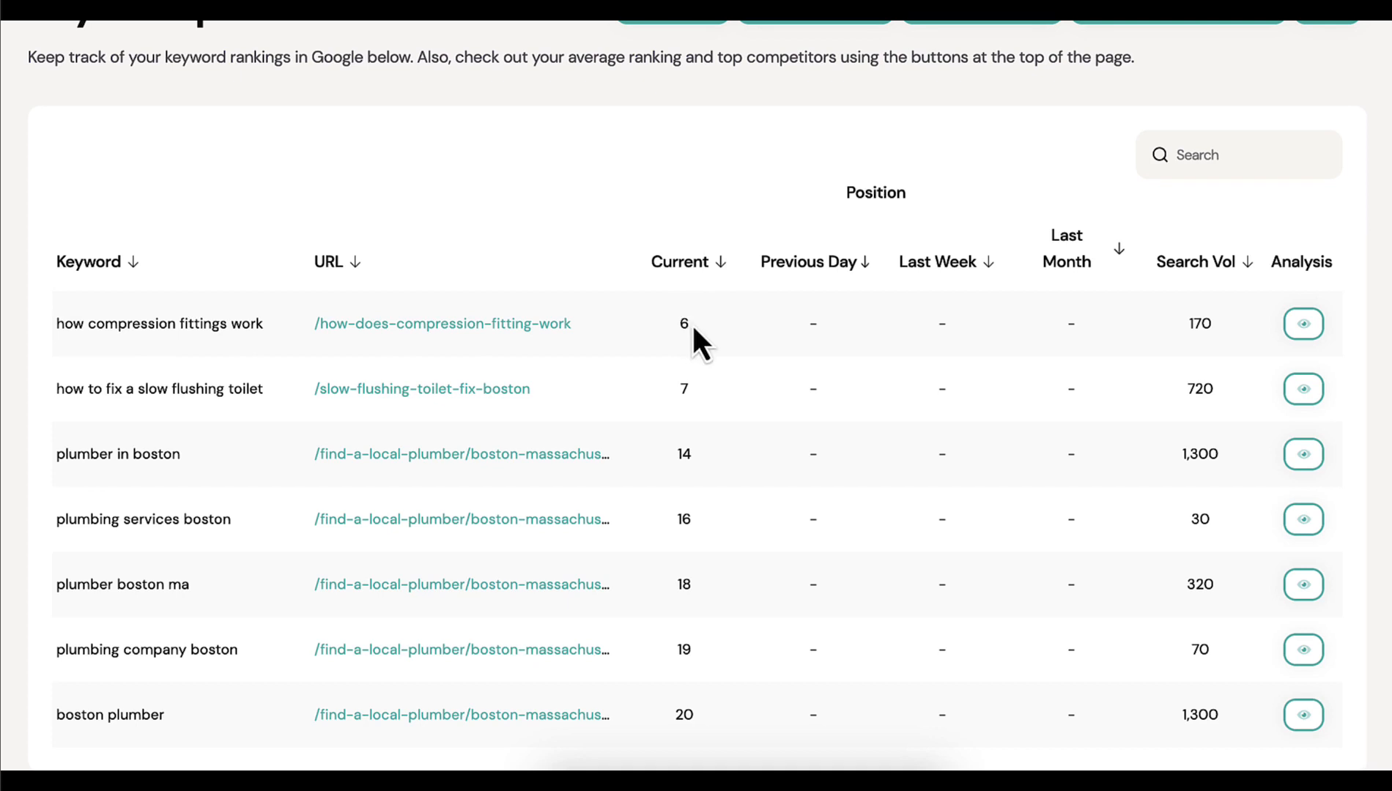
drag(678, 453, 689, 451)
click(727, 475)
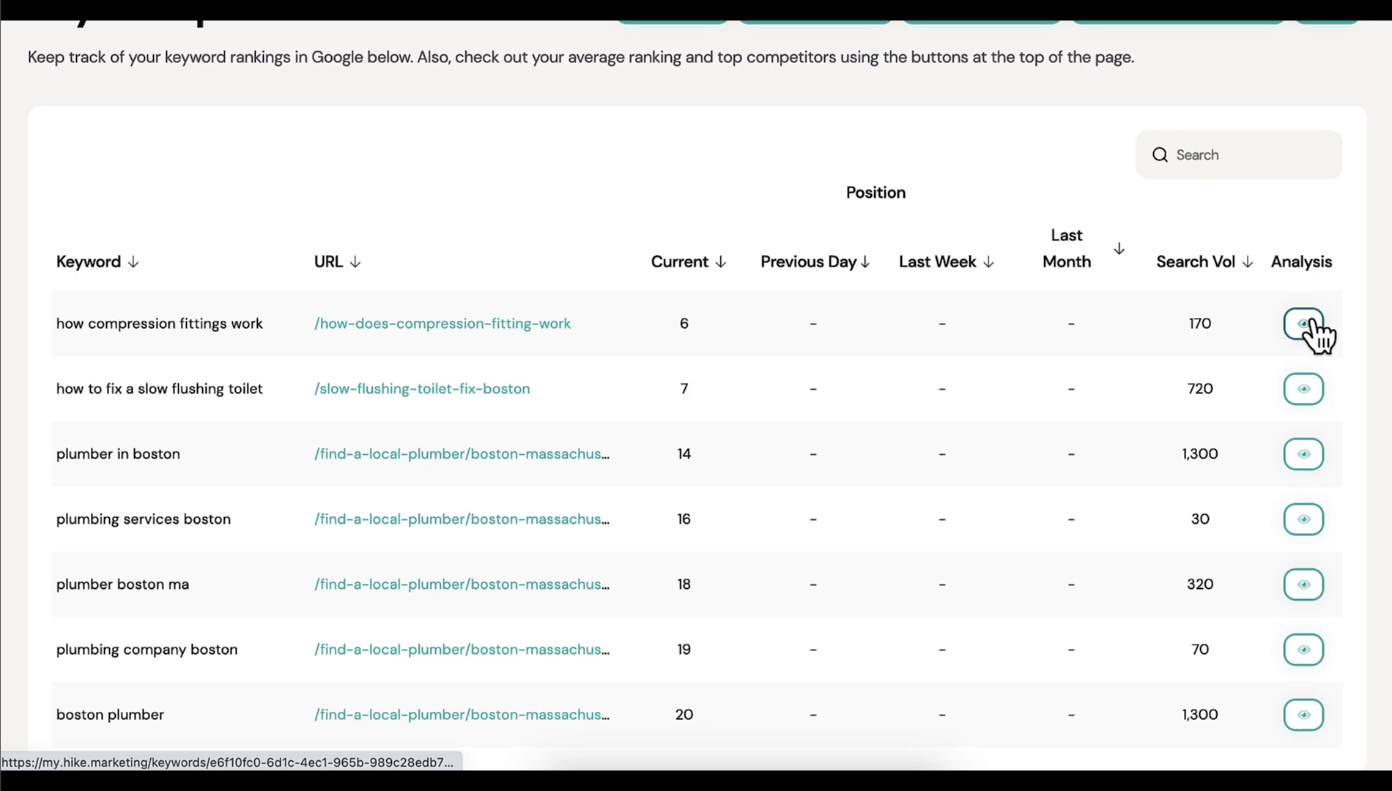
scroll(1007, 251, up, 2)
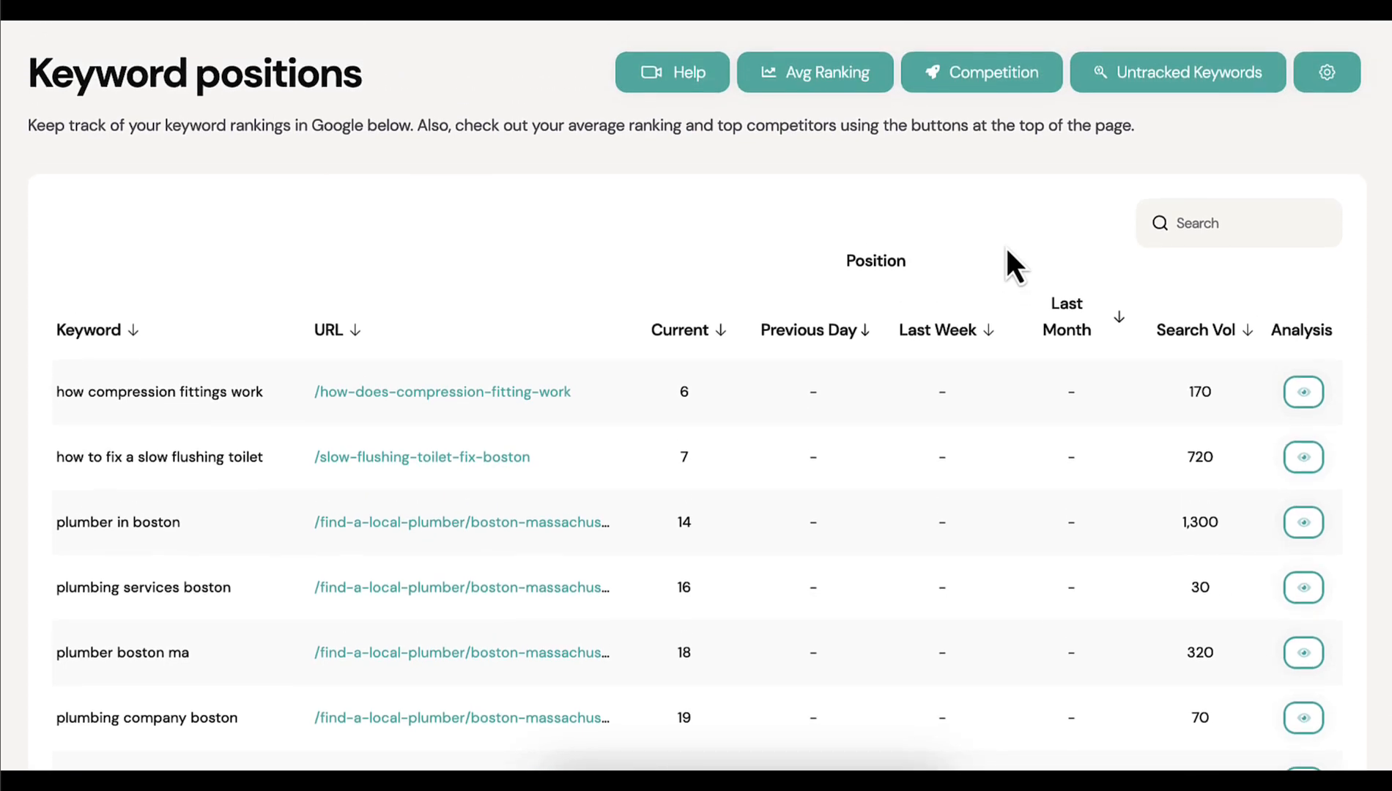
View the average ranking over time and the top 10 competitors across all keywords, closing each view
click(813, 79)
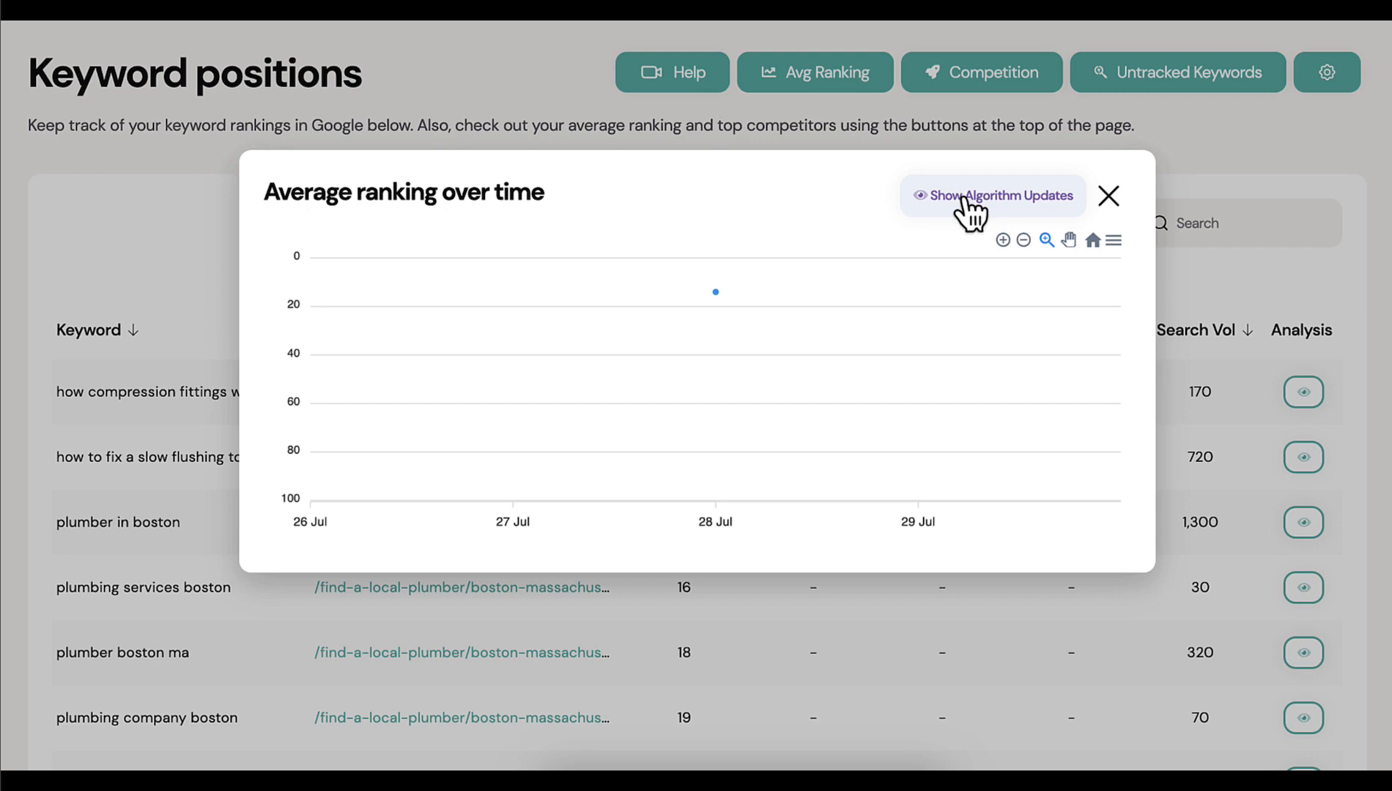
click(1109, 197)
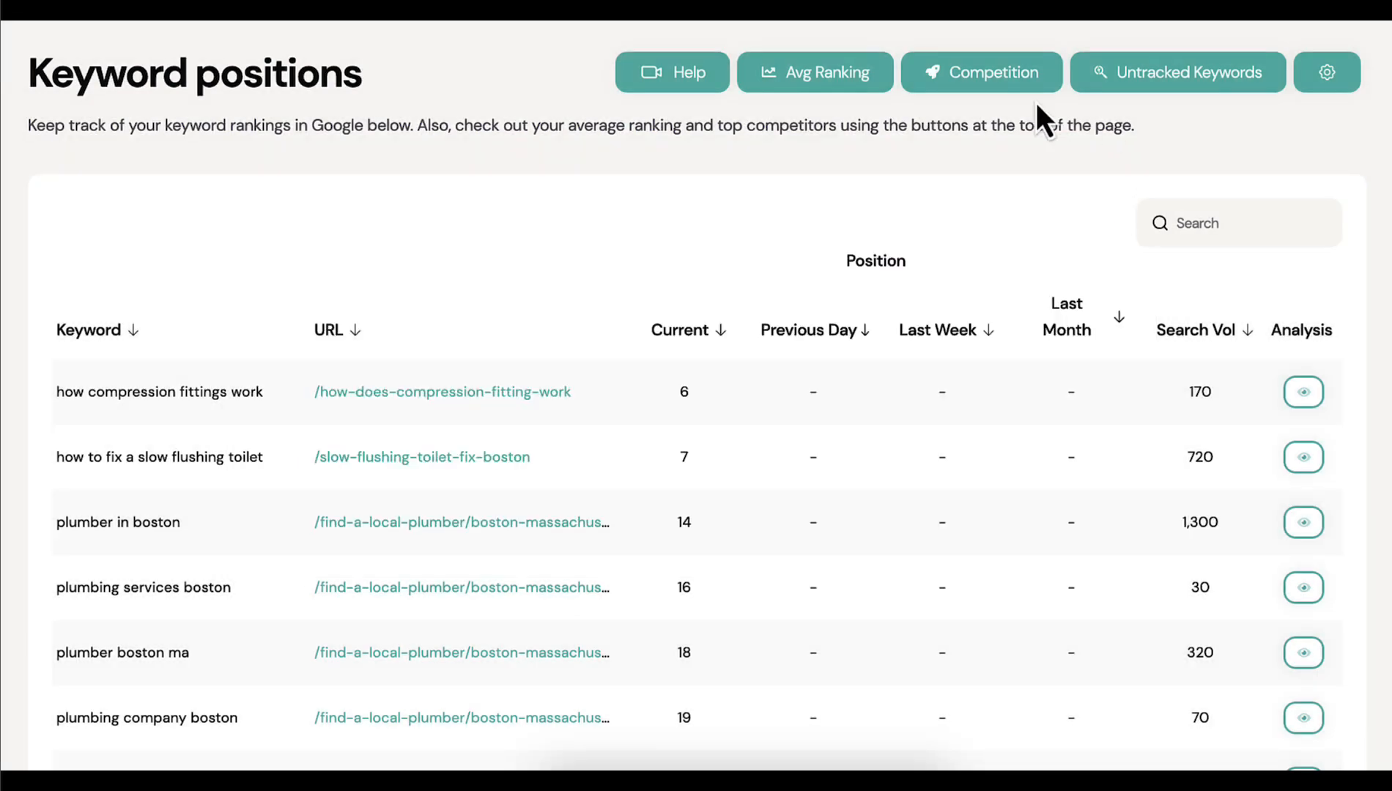
click(979, 84)
scroll(844, 352, down, 1)
scroll(850, 366, up, 1)
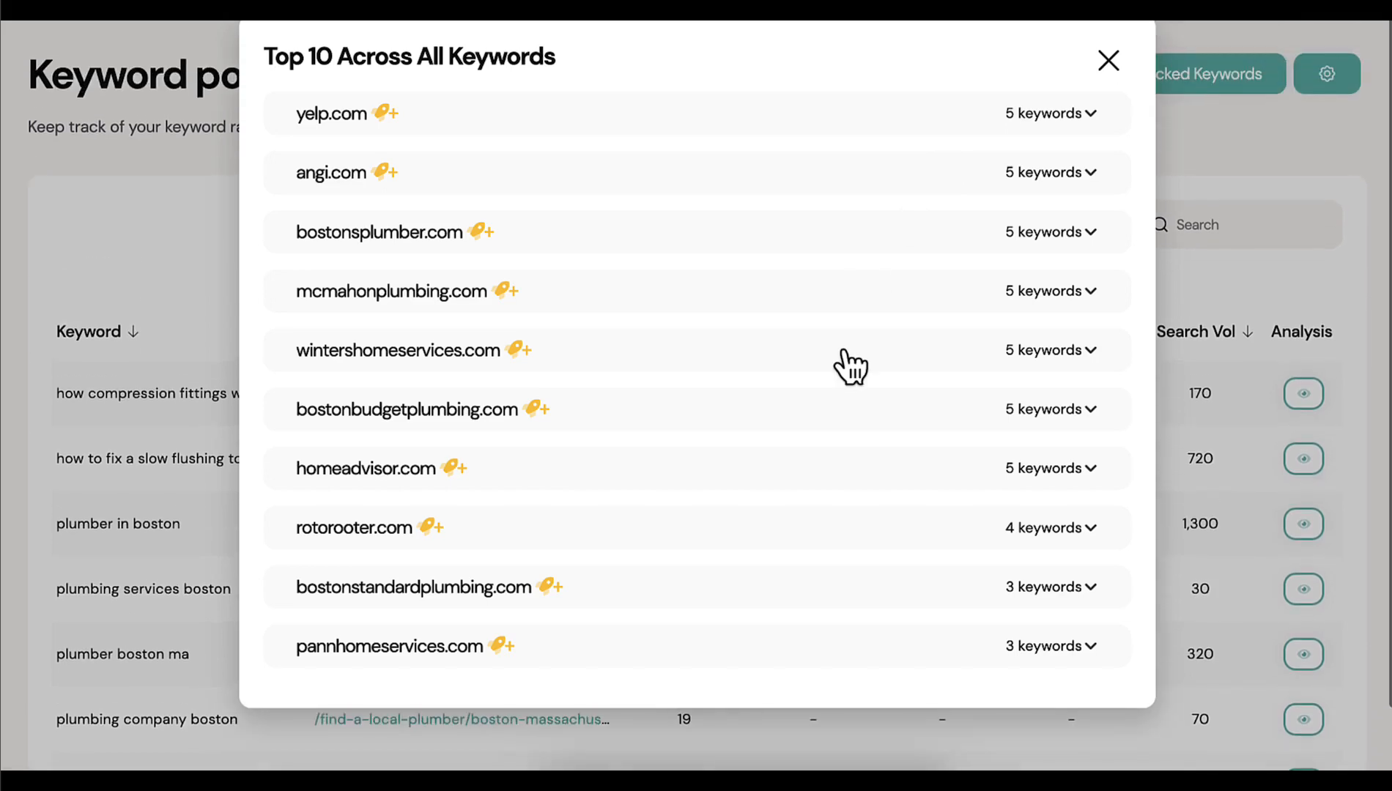
click(1108, 60)
Add the untracked keyword "hairline crack in fiberglass tub" to the tracked keywords and close the untracked keywords list
click(1177, 67)
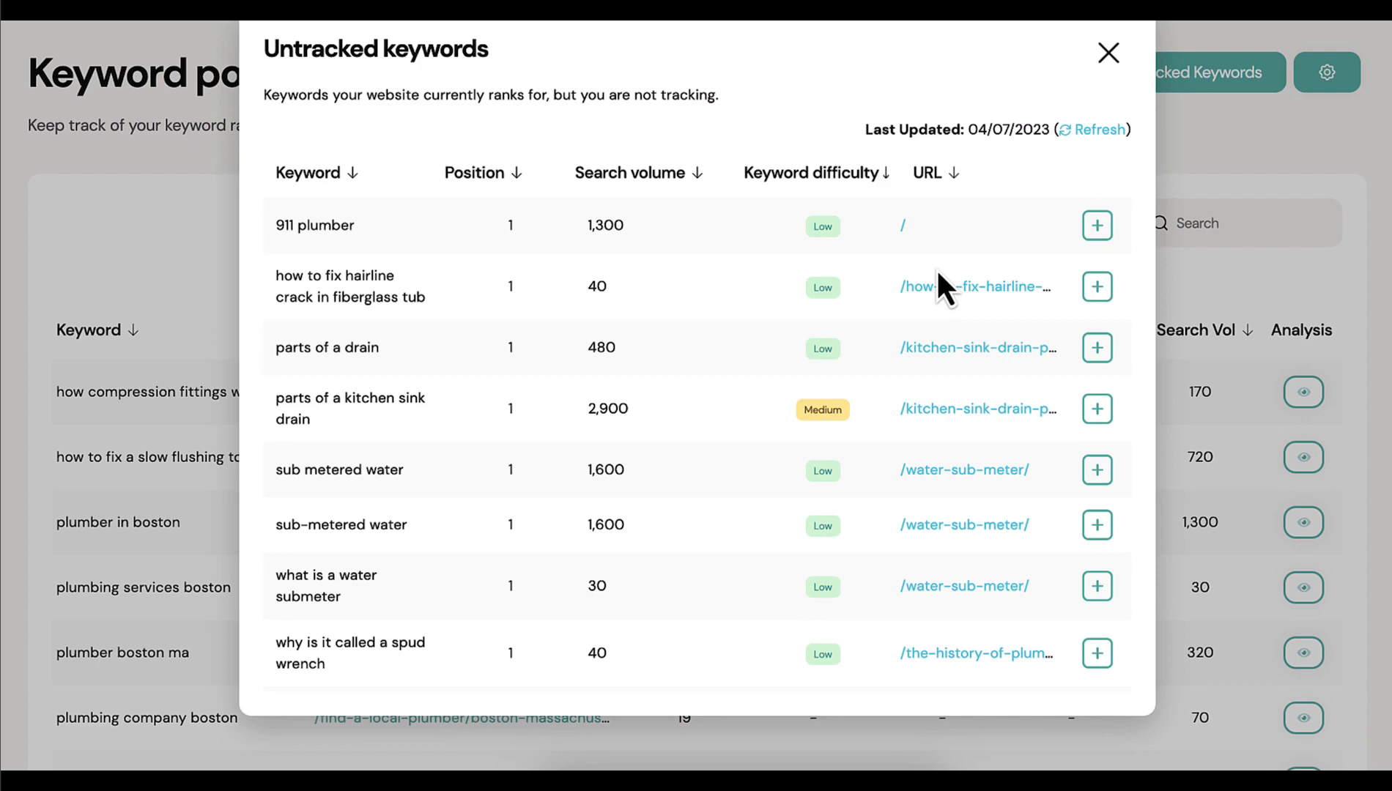
scroll(615, 401, down, 10)
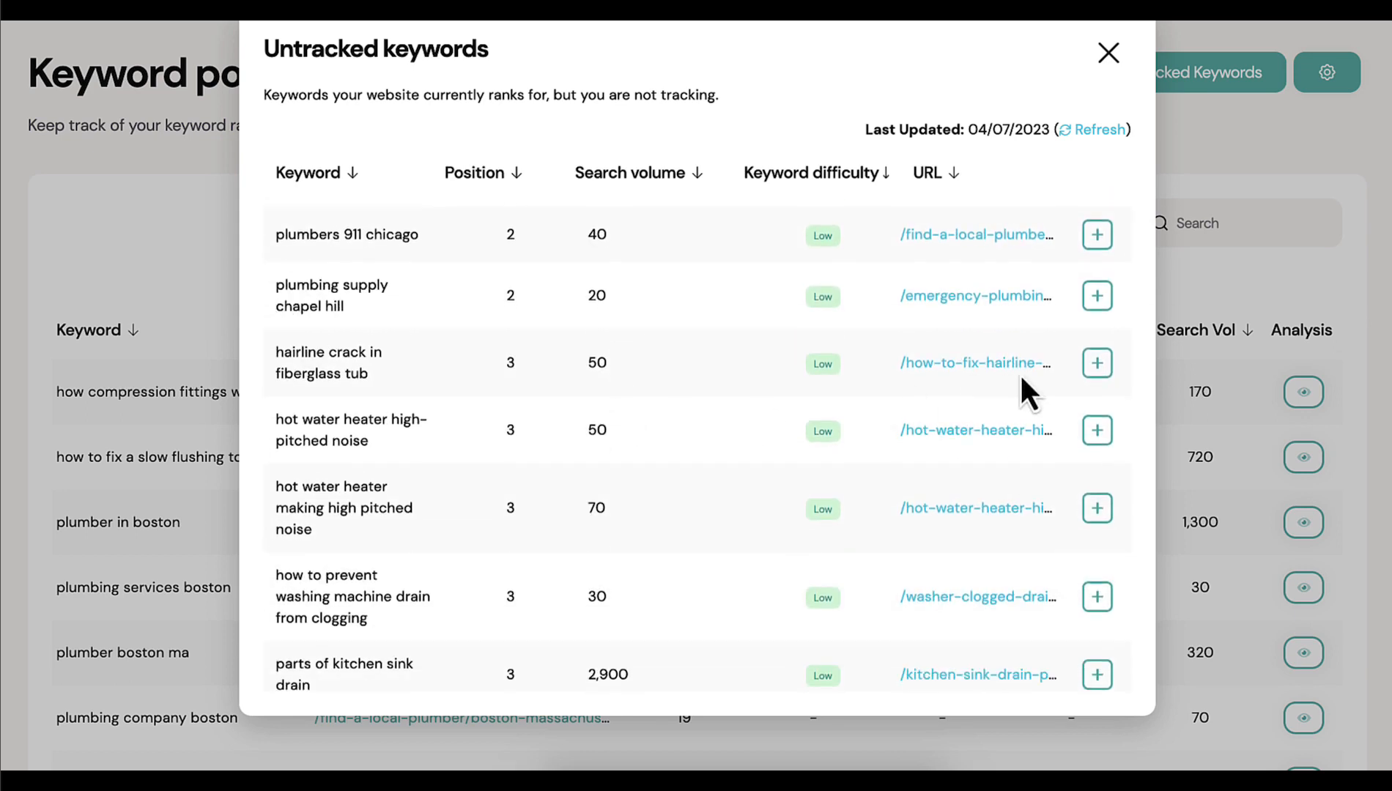
click(1096, 364)
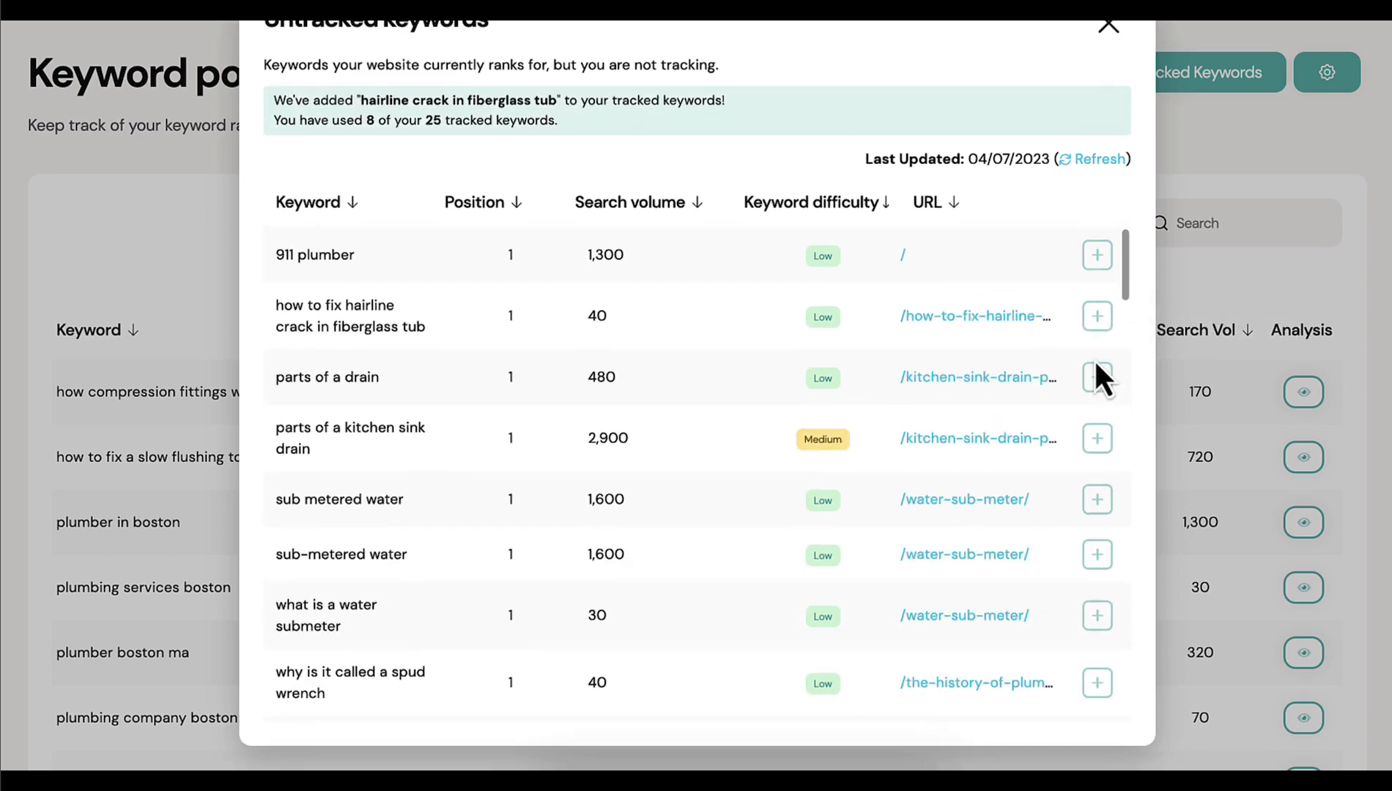
click(1108, 28)
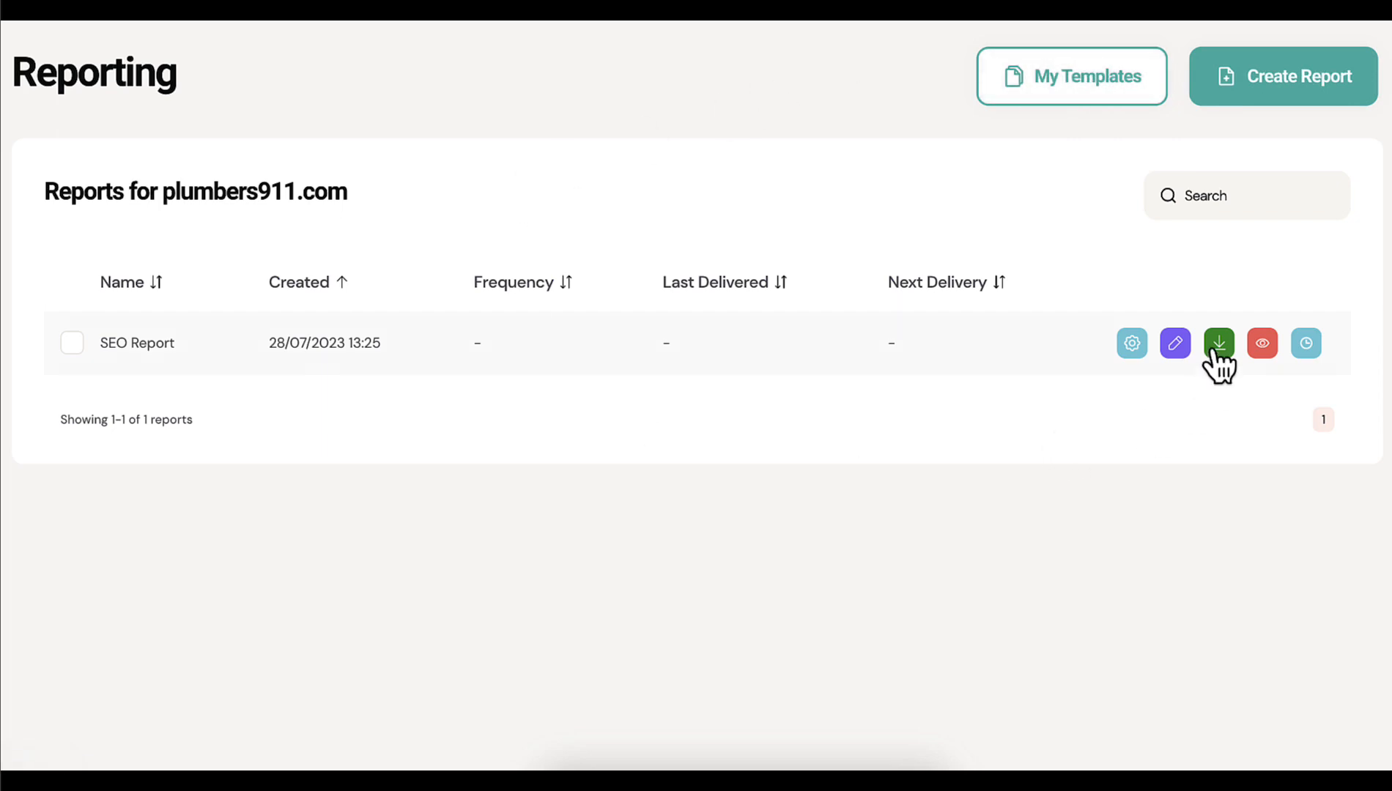
Open the SEO Report for editing, skim its pages down to the keyword rankings, and return to the cover page
click(1174, 346)
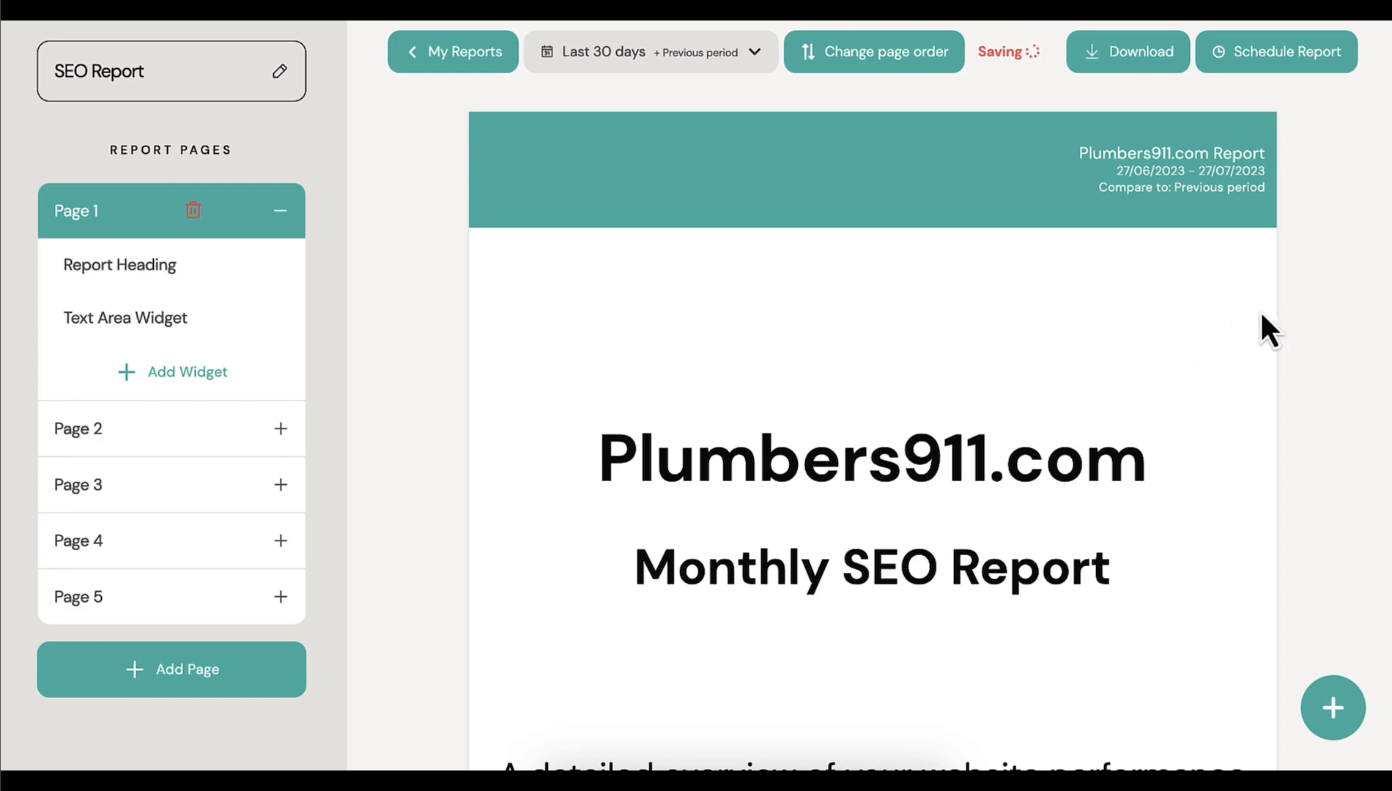
scroll(1319, 328, down, 3)
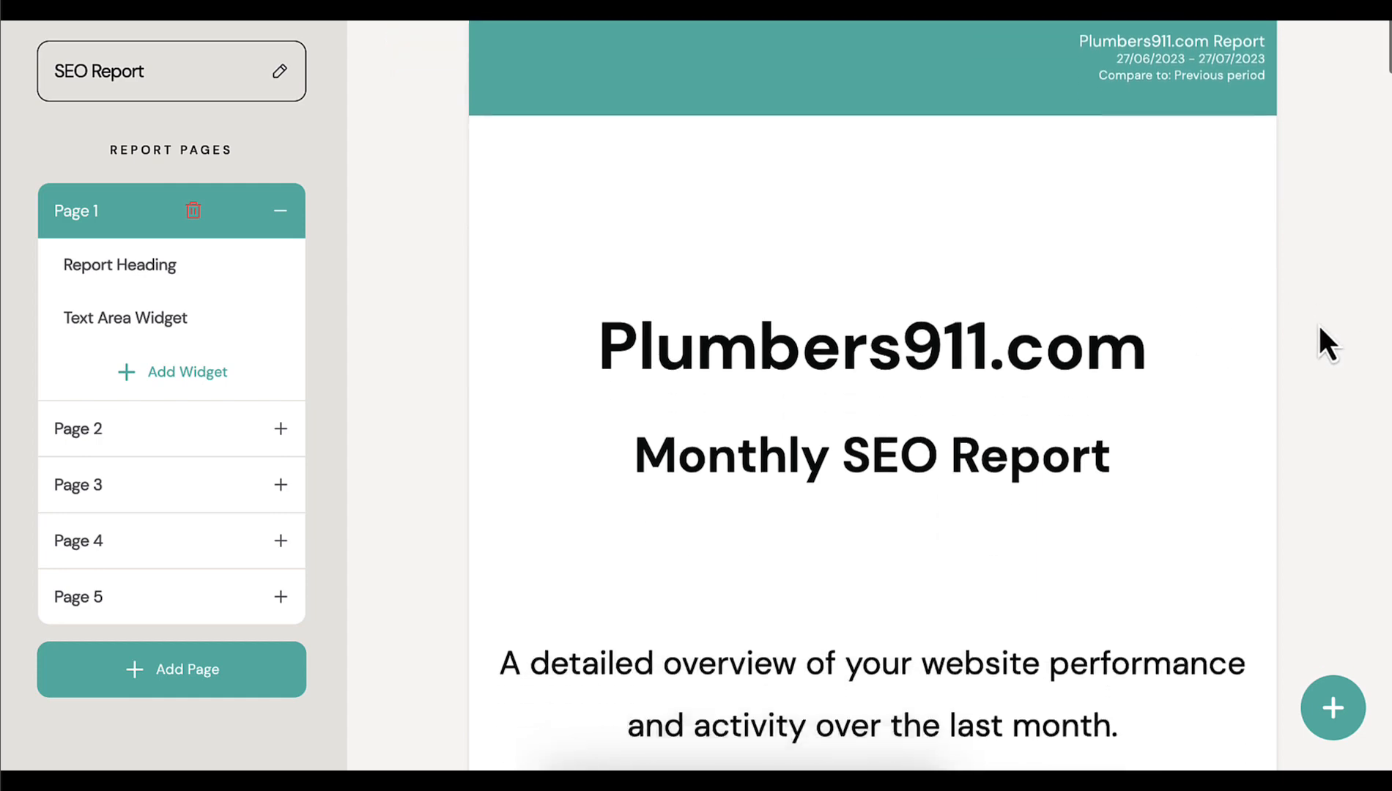
scroll(1318, 323, down, 15)
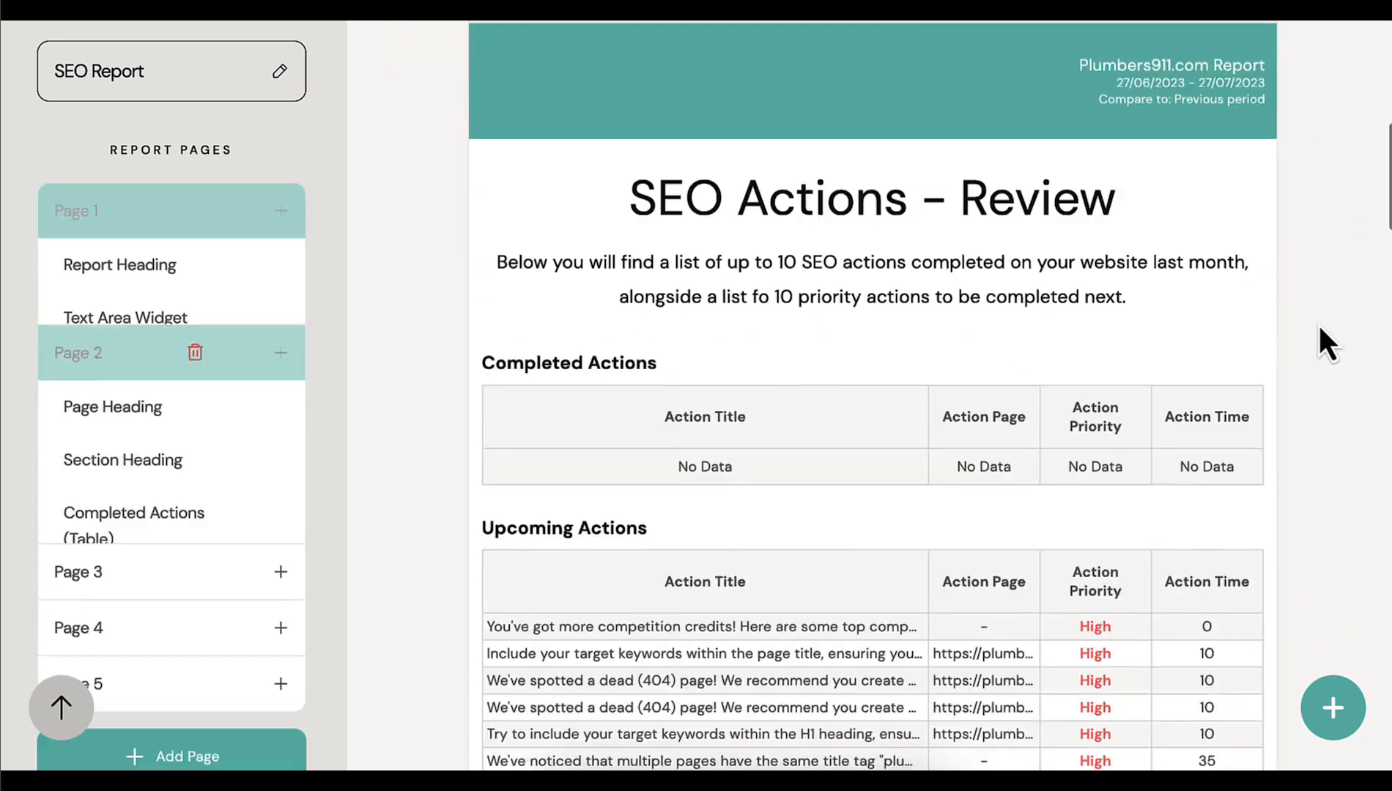
scroll(1318, 323, down, 14)
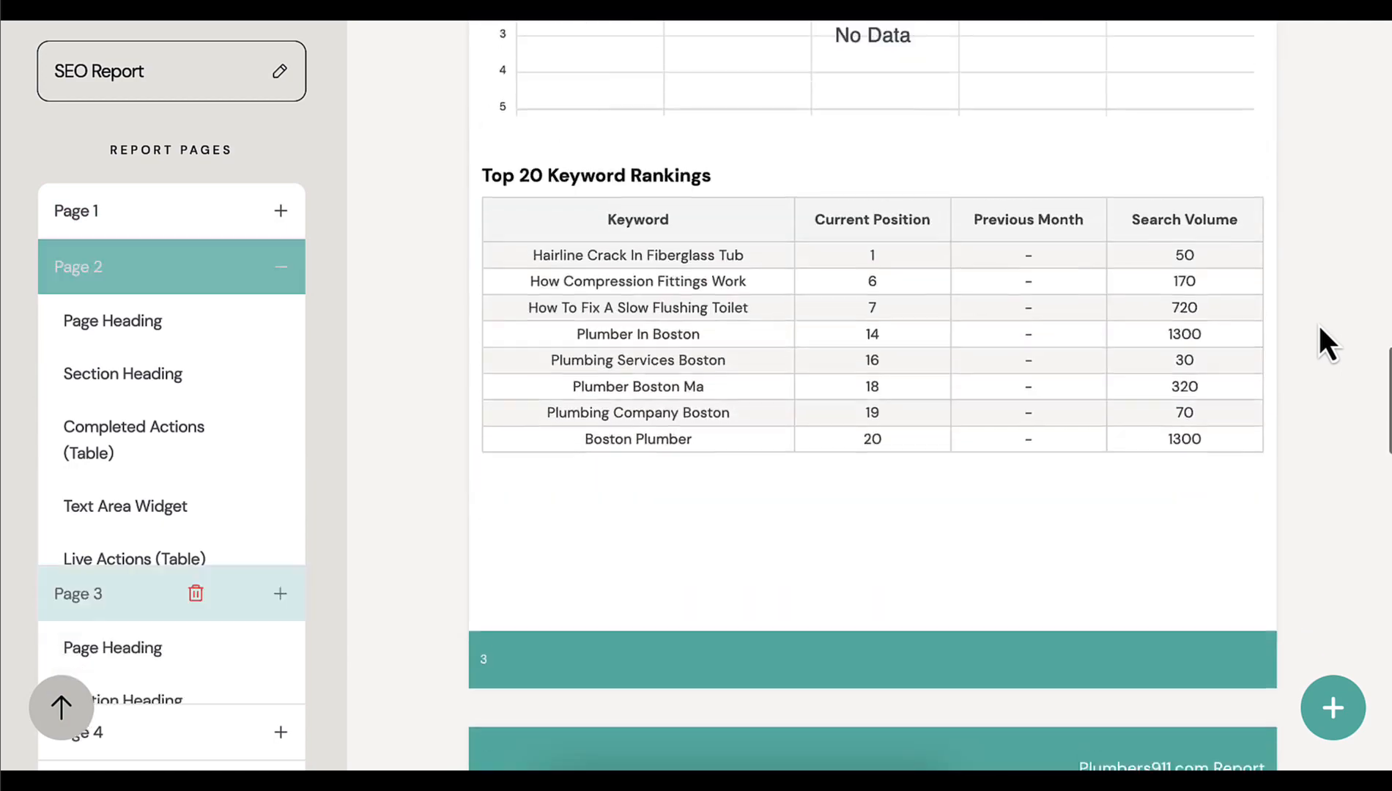
scroll(1318, 323, up, 20)
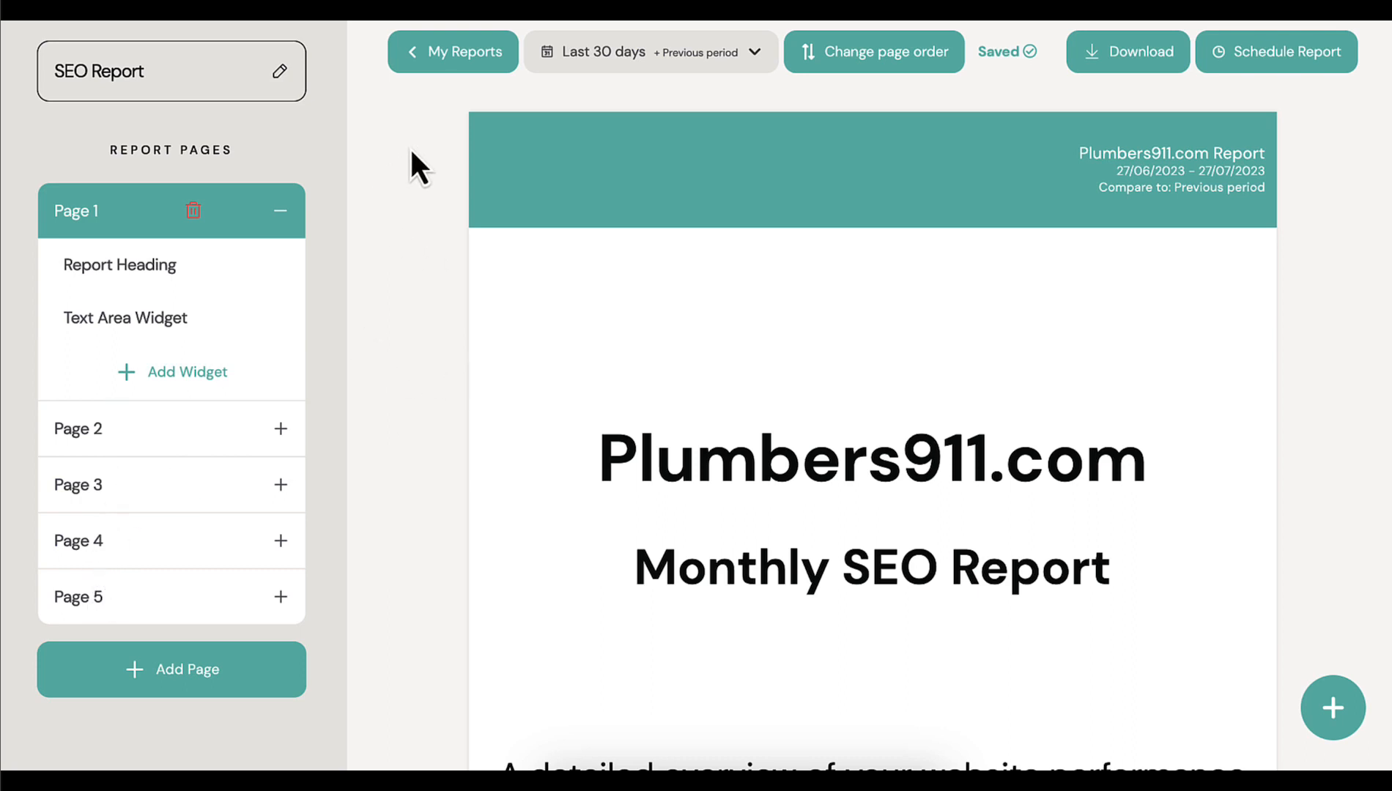
Inspect the report's date range and compare range options, and cancel without applying a change
click(689, 68)
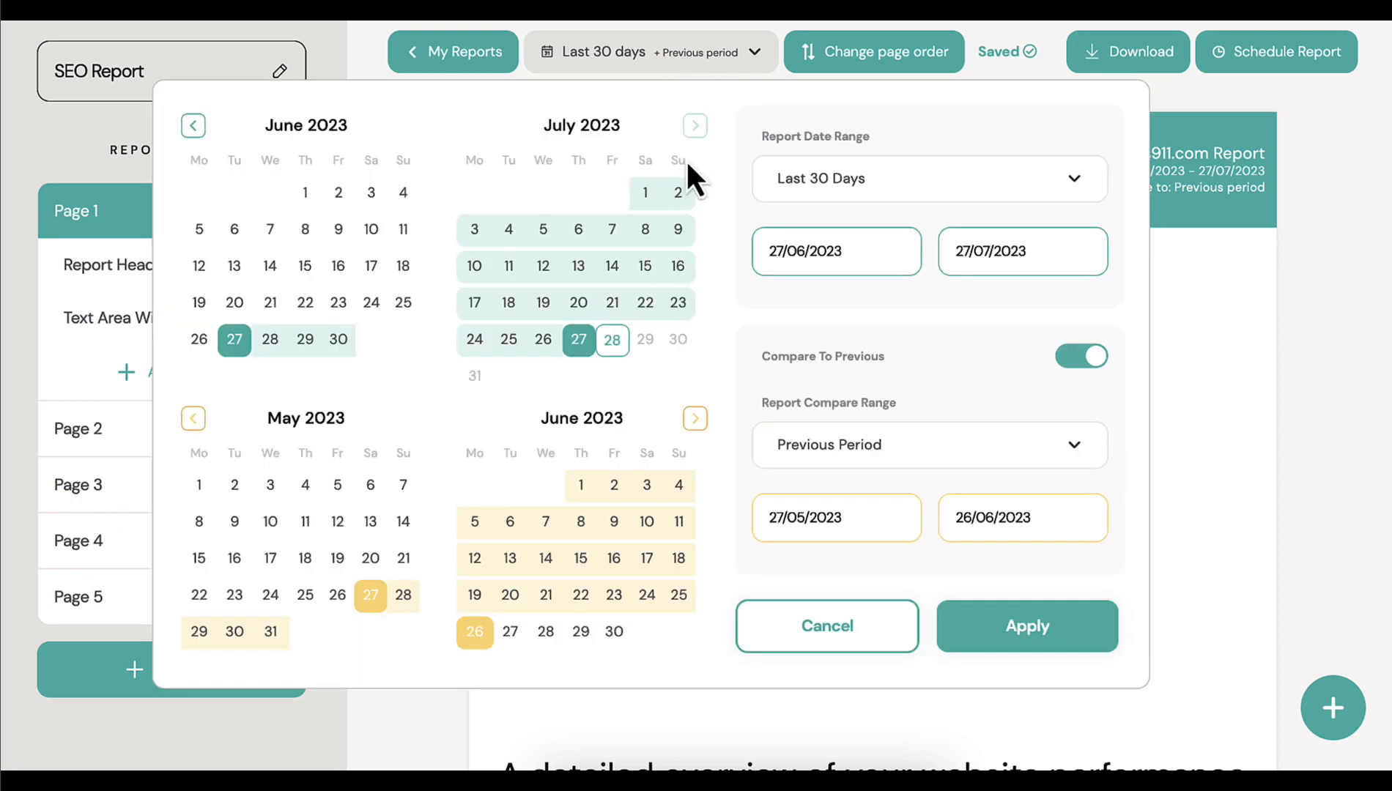
click(841, 50)
click(1098, 98)
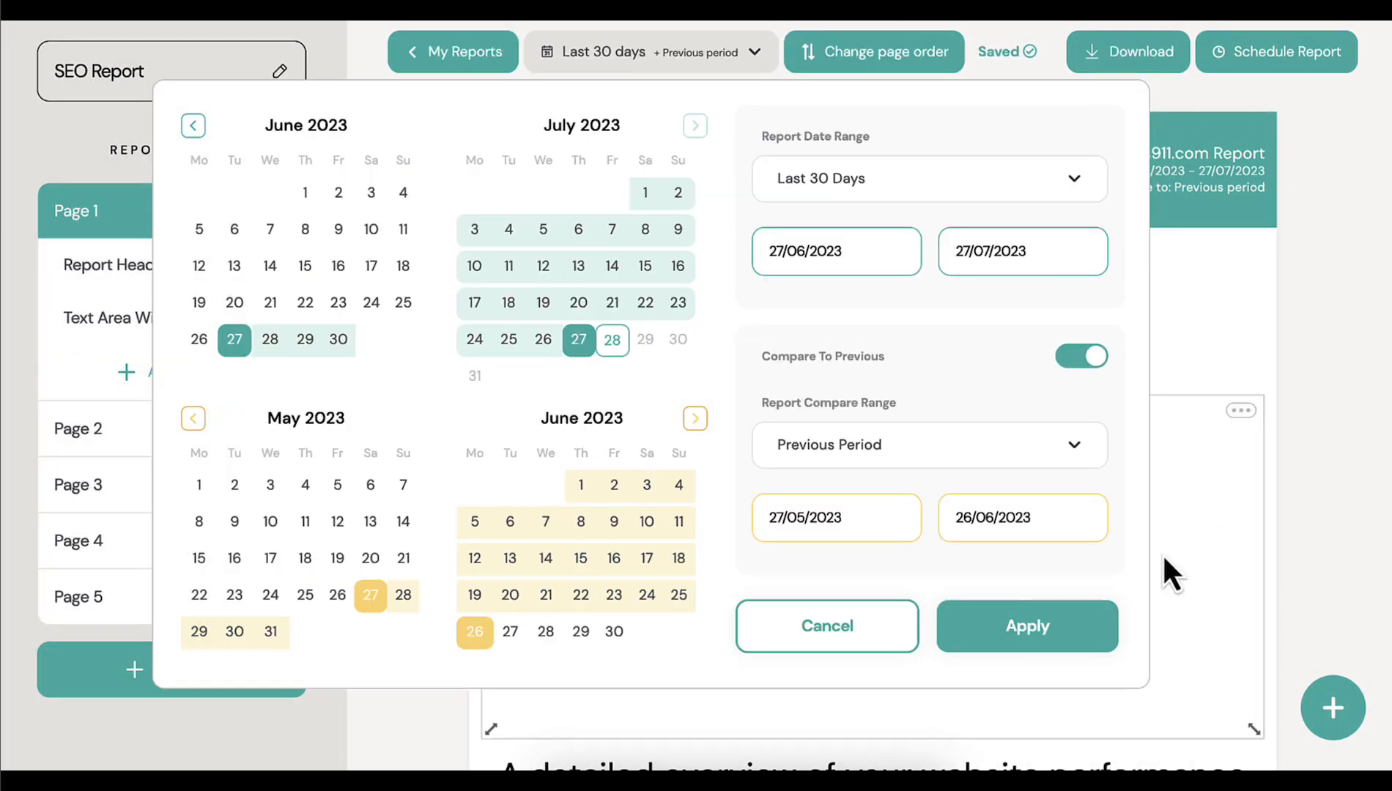
click(837, 624)
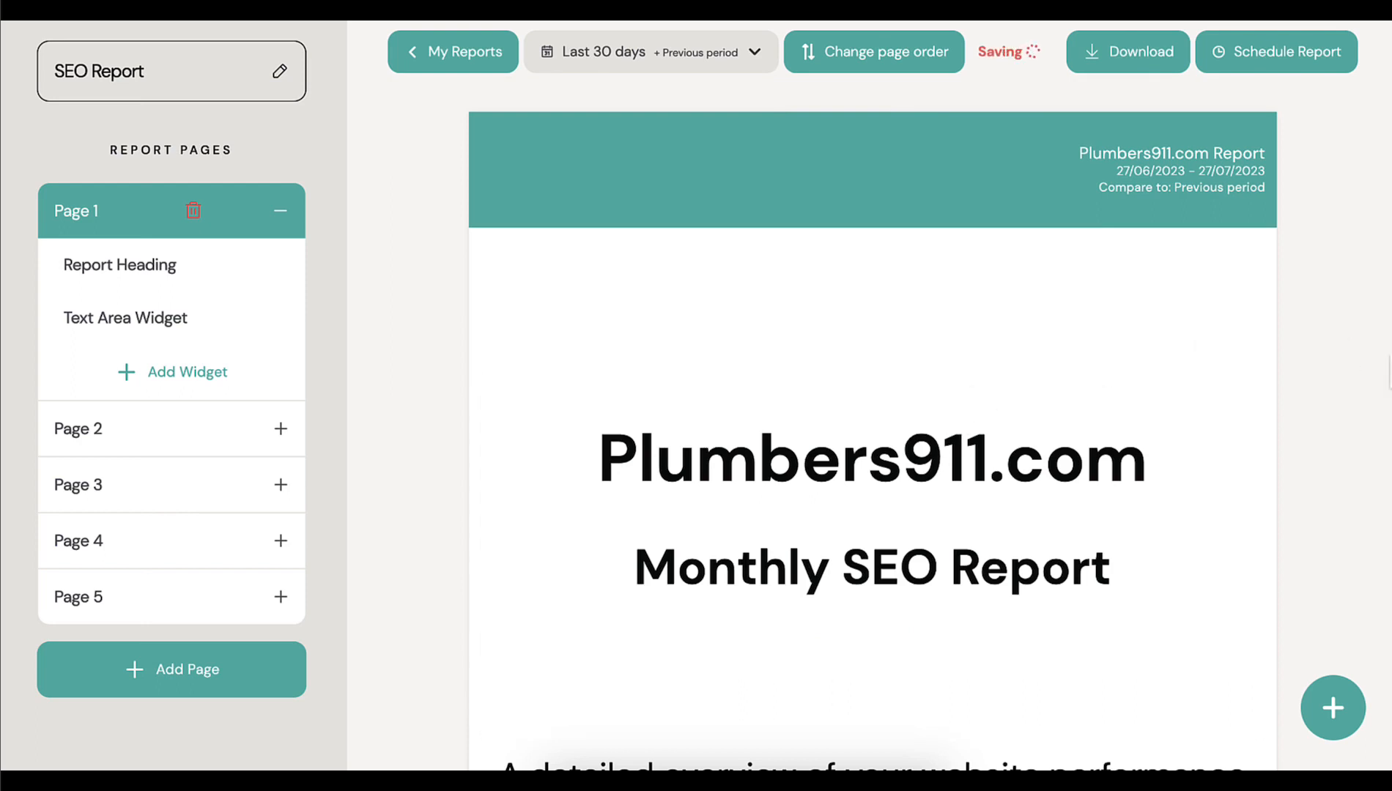
Review the completed and upcoming actions on report page 2 and the keyword rankings on page 3
scroll(1342, 387, down, 3)
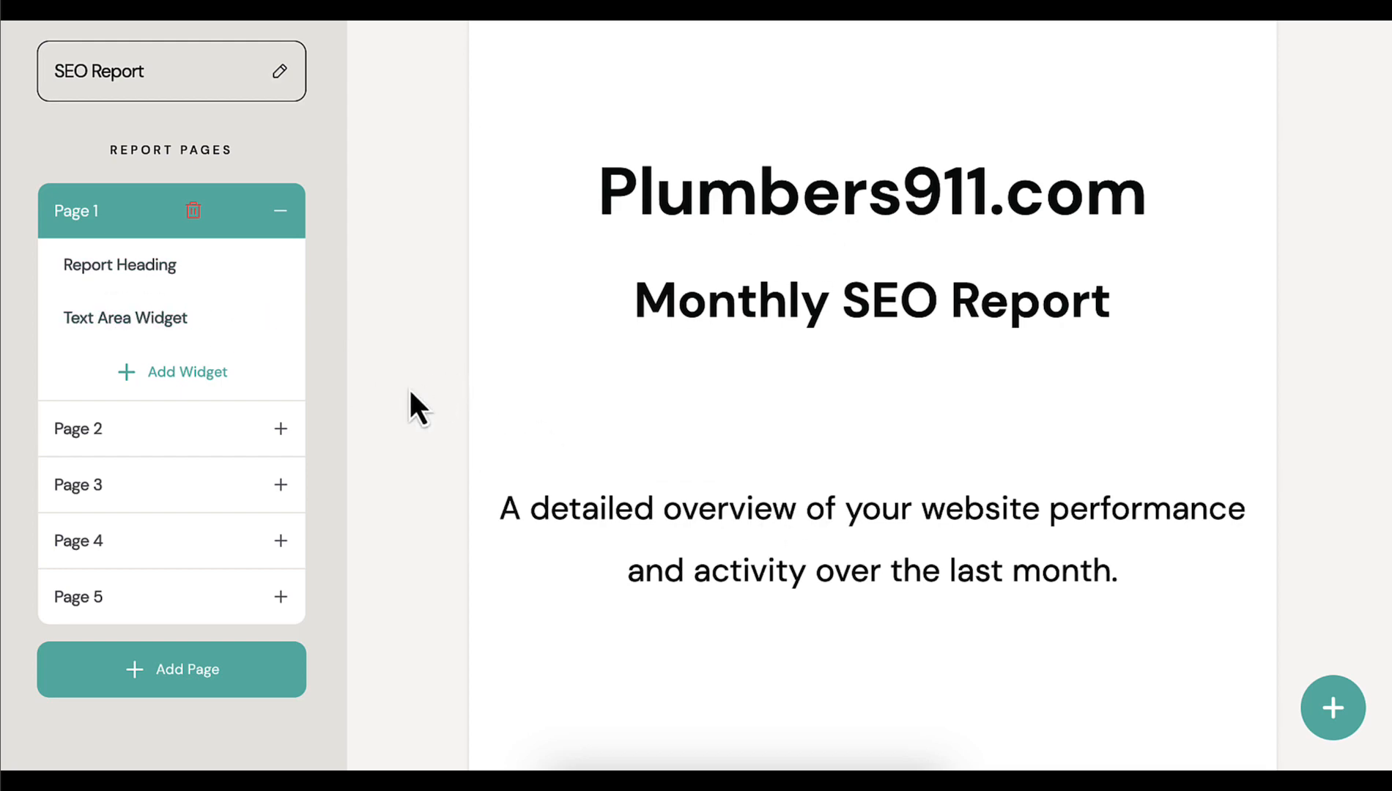
click(122, 438)
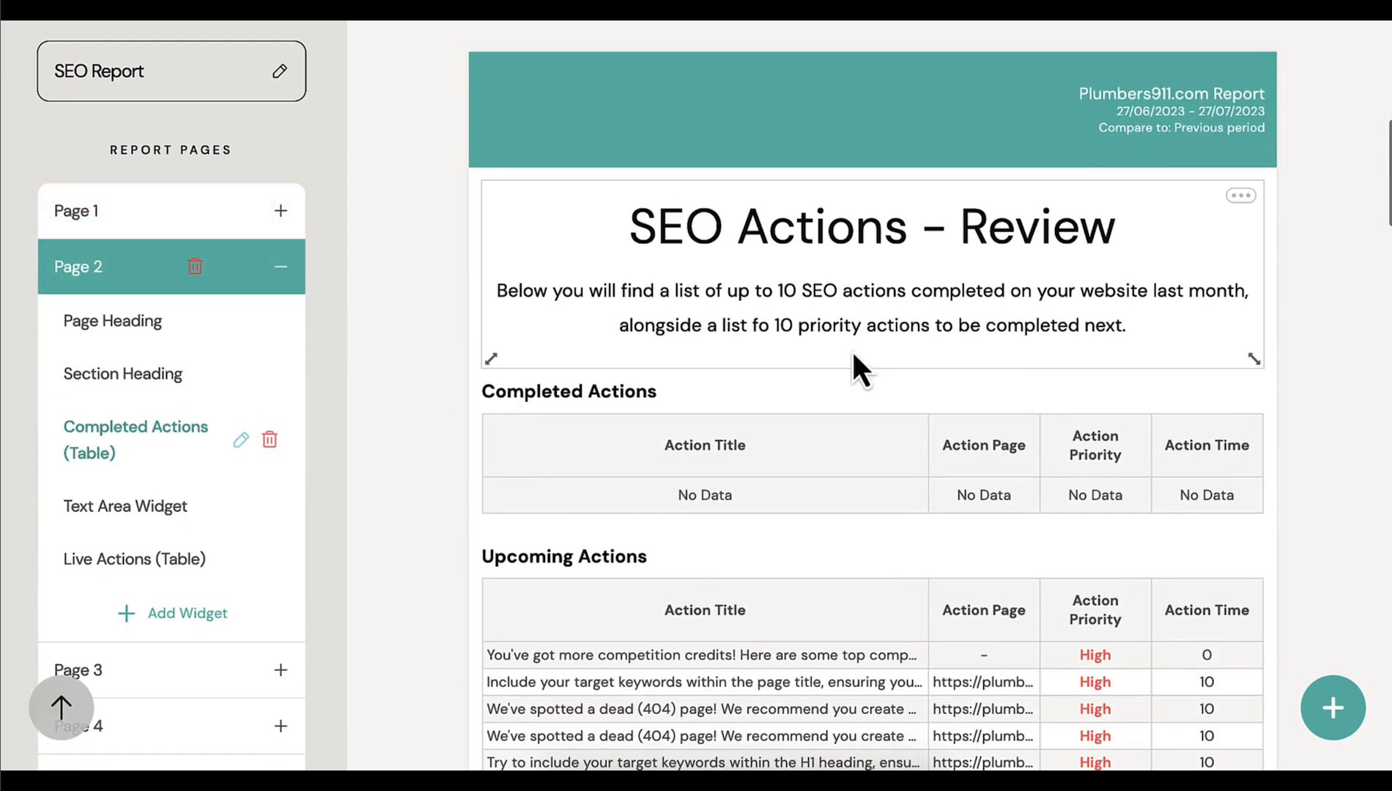
scroll(1297, 332, down, 2)
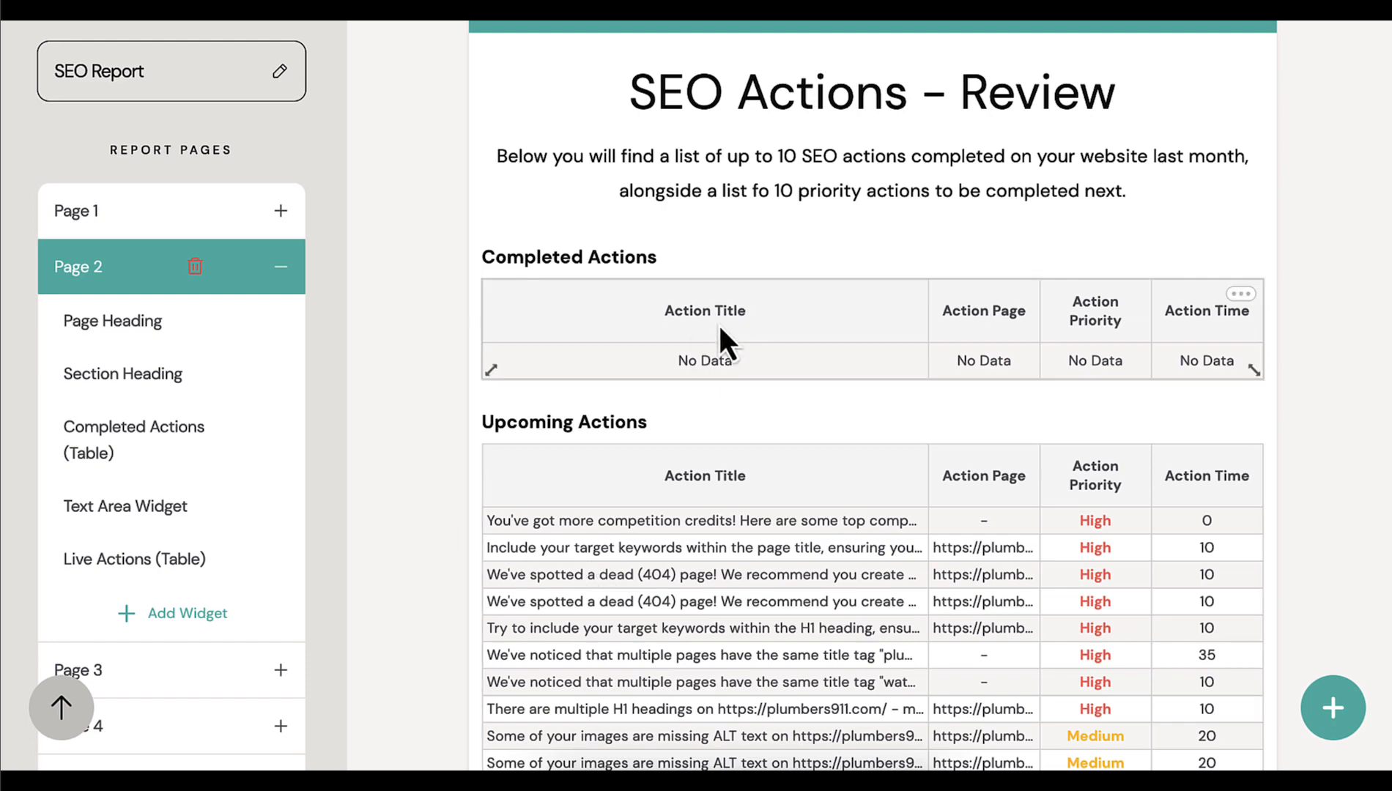
scroll(716, 323, down, 2)
scroll(902, 360, down, 7)
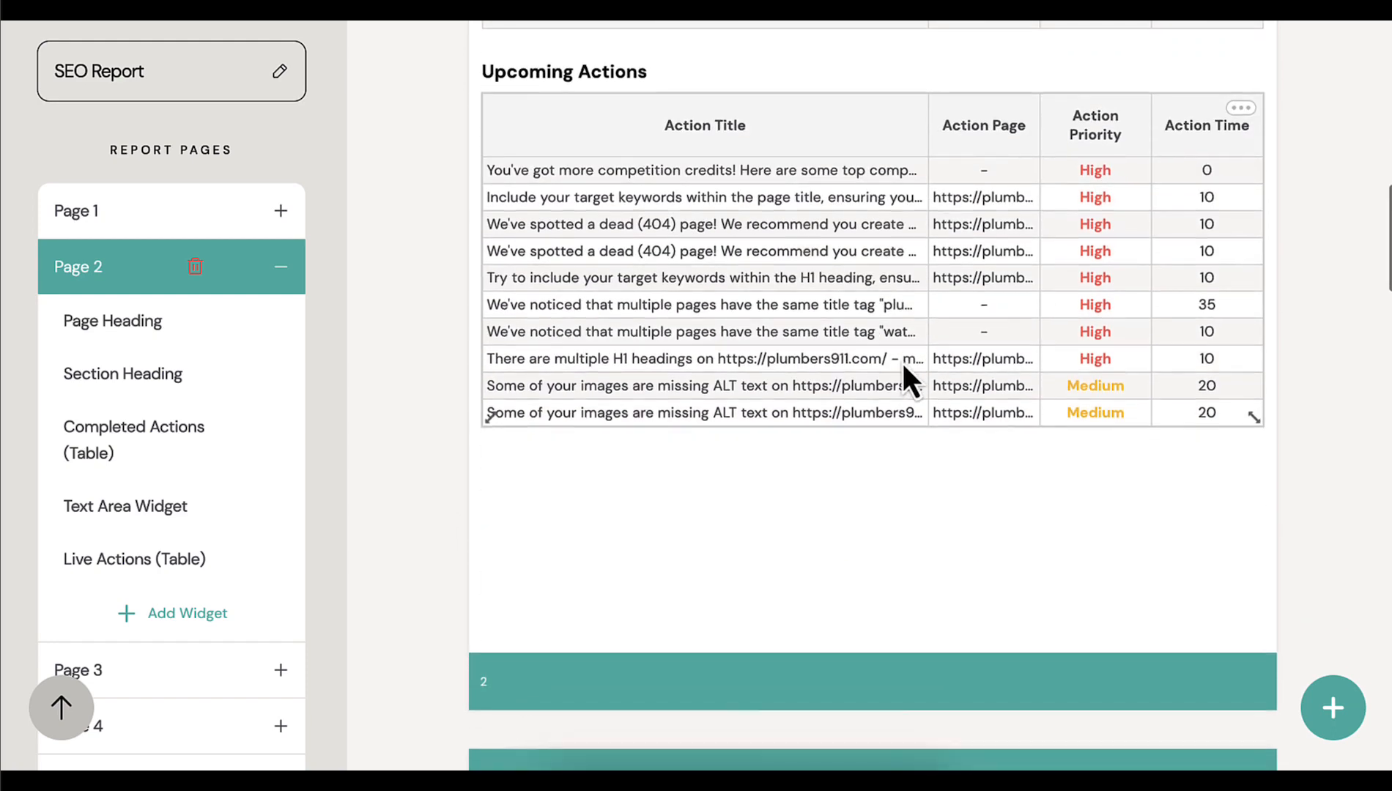
scroll(902, 359, down, 6)
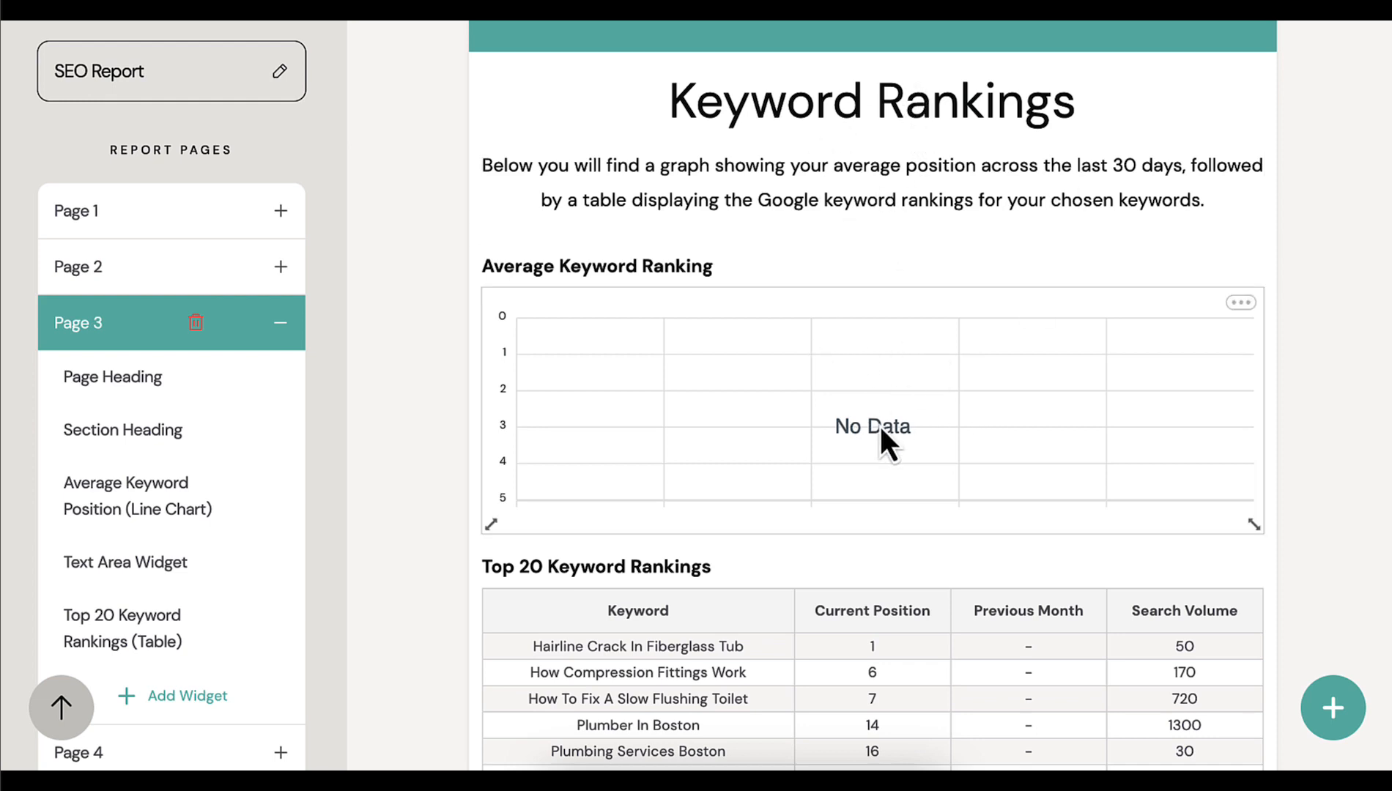
scroll(878, 423, down, 4)
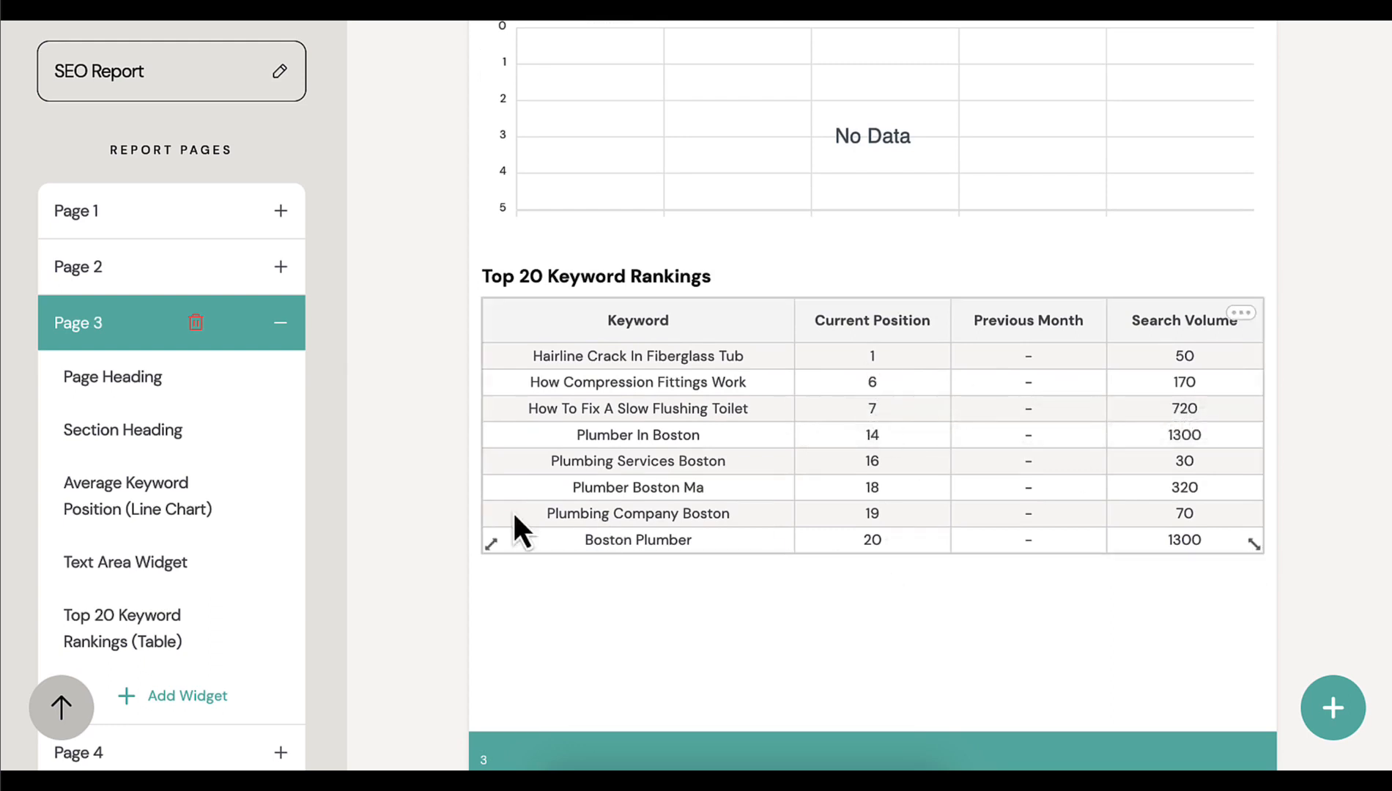
Start adding a widget to report page 3 and browse the Google Analytics (V4) options, including the All Traffic widgets
scroll(146, 477, down, 1)
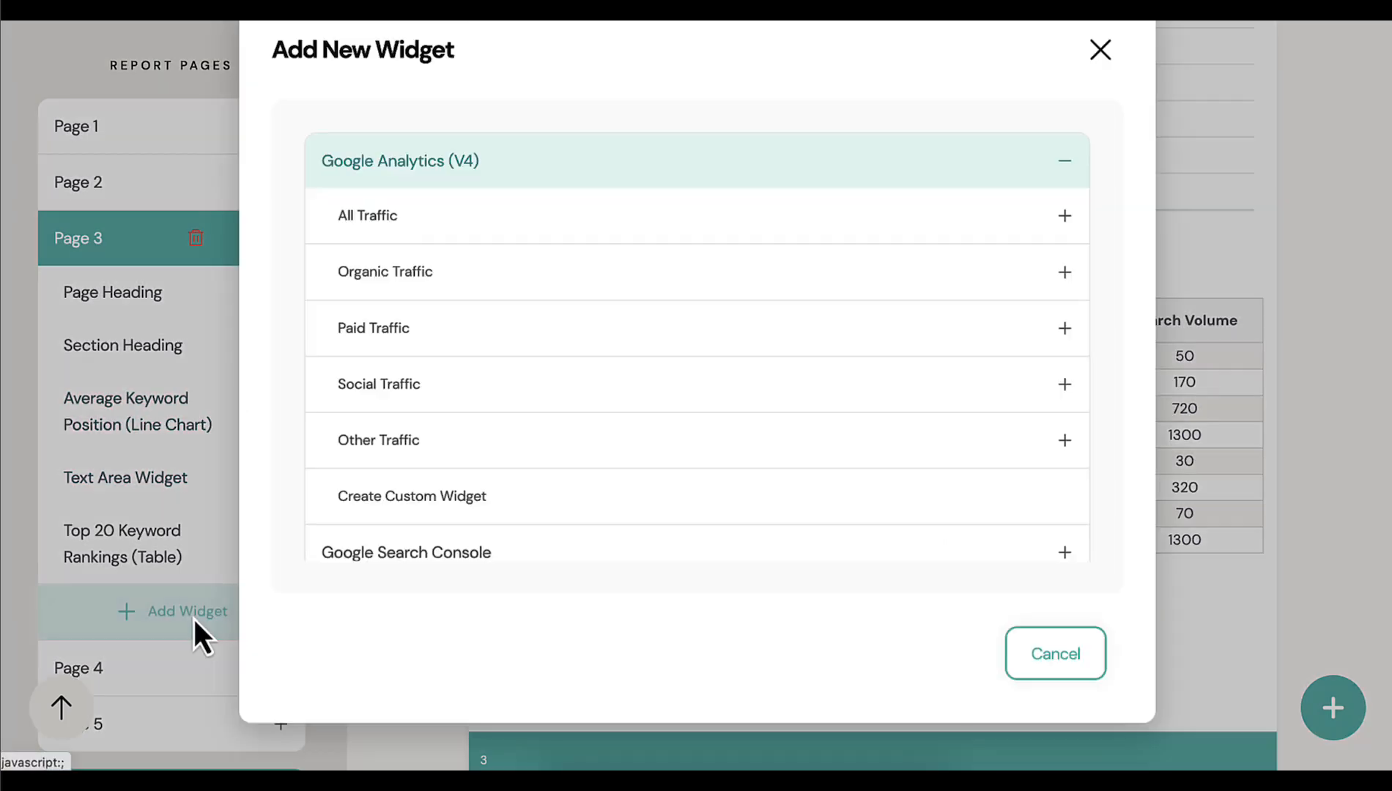
click(194, 622)
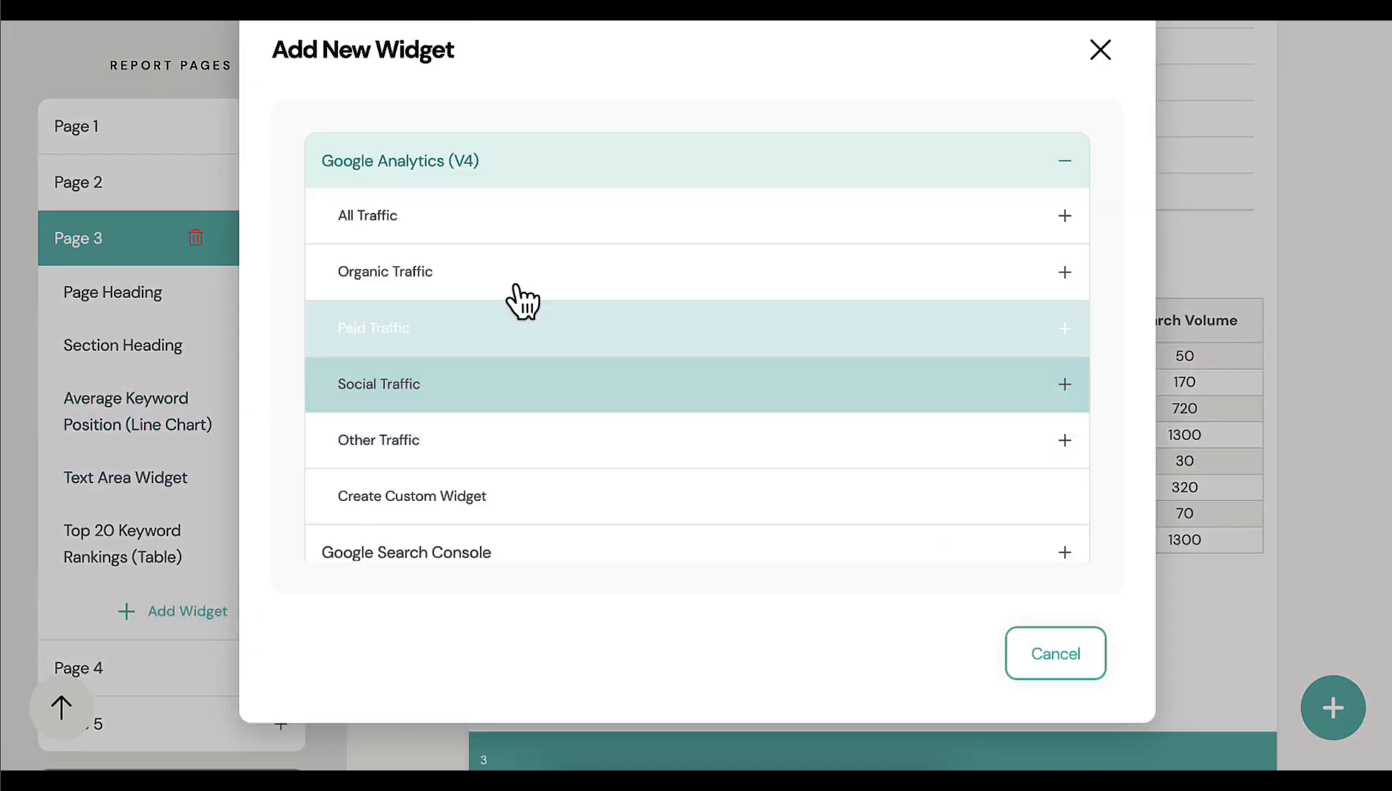
scroll(603, 190, down, 1)
scroll(569, 183, up, 1)
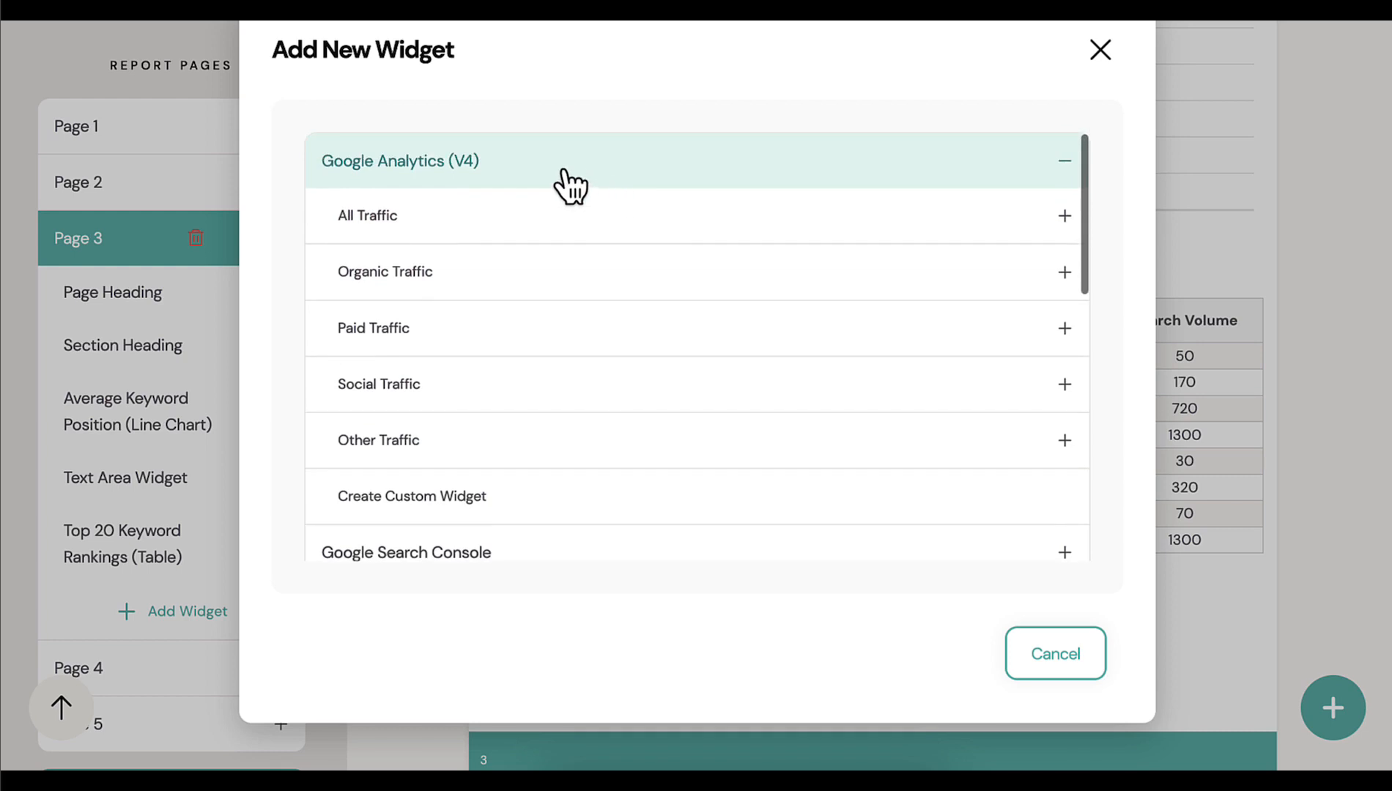
click(542, 174)
click(429, 176)
scroll(436, 438, down, 1)
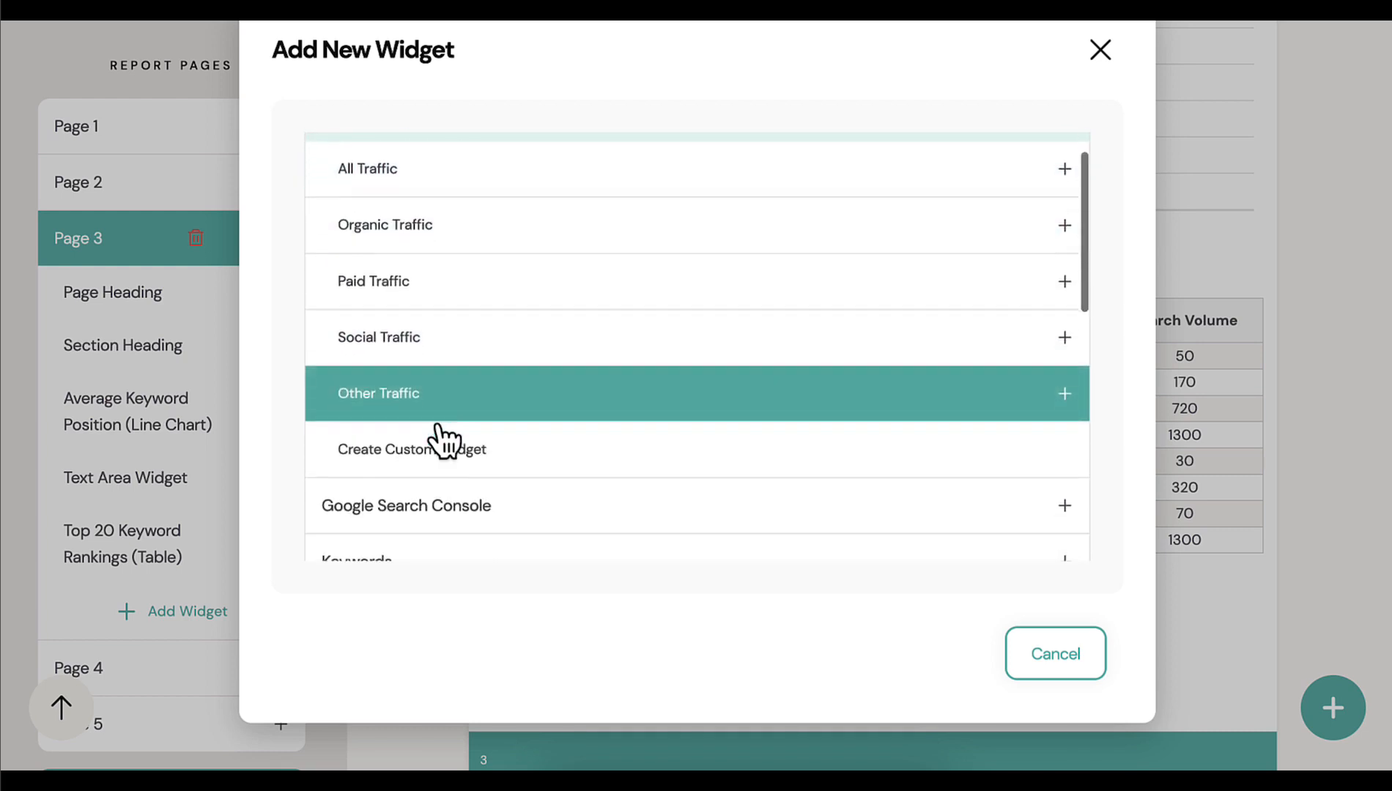
click(478, 189)
scroll(484, 201, up, 1)
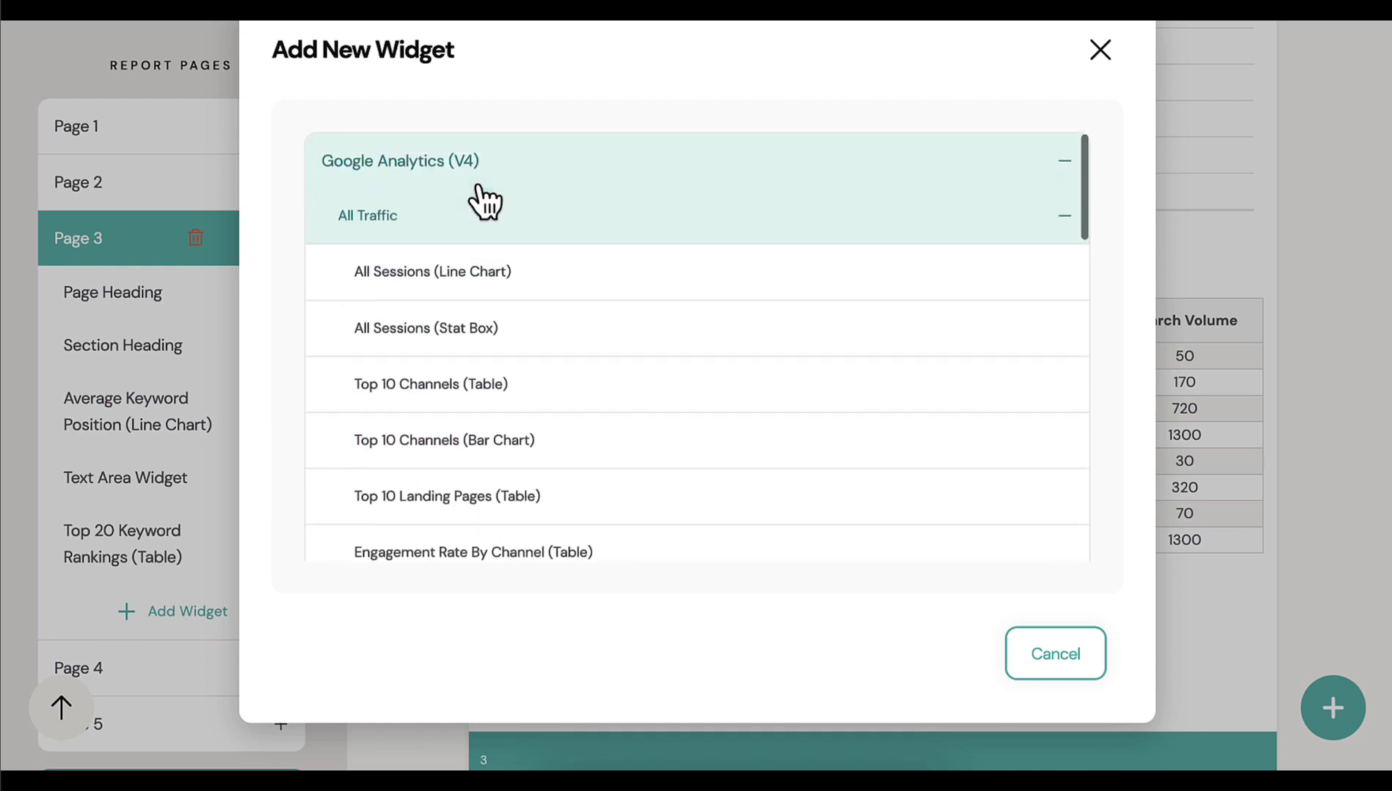
Review the Google Search Console widgets and the remaining widget categories, and close the widget list without adding one
click(452, 176)
click(456, 219)
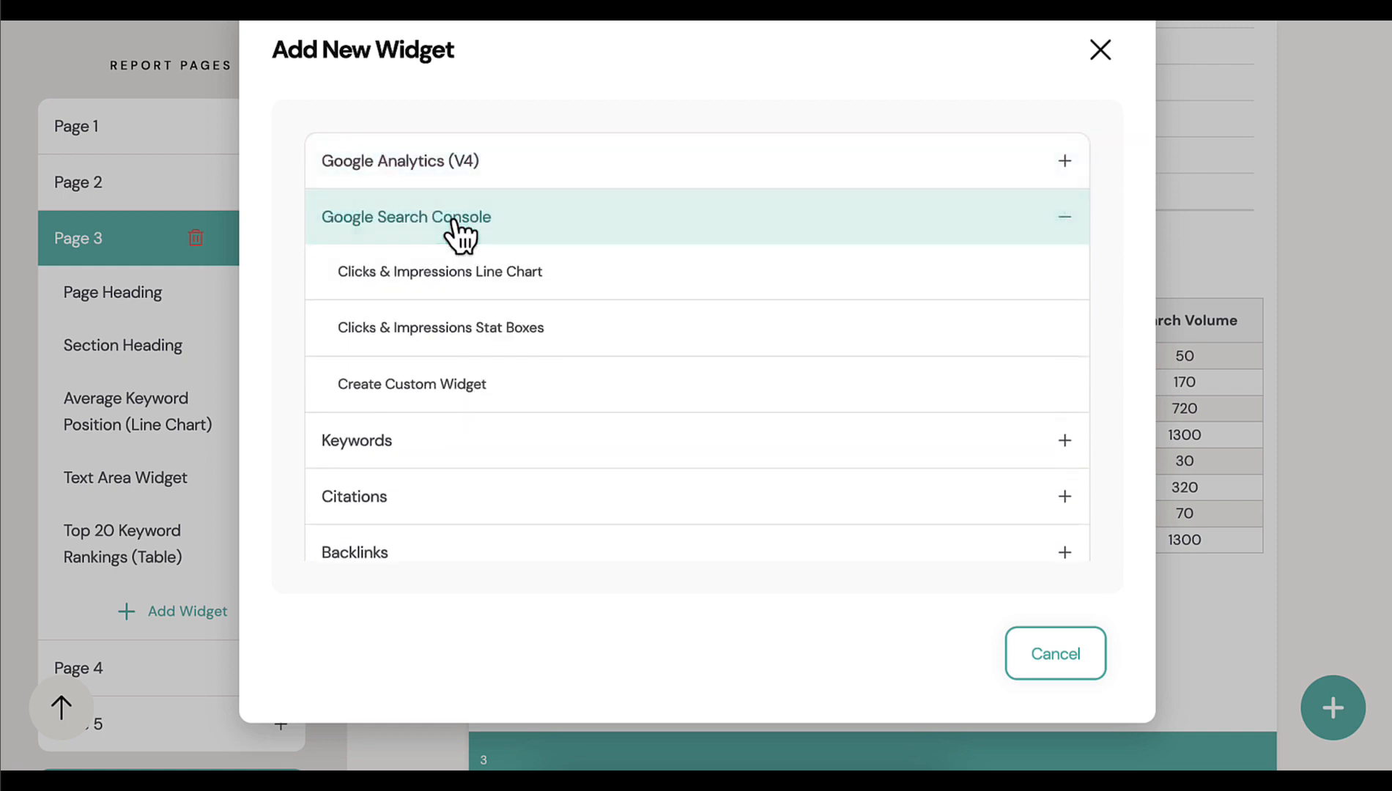
click(490, 218)
scroll(411, 308, down, 1)
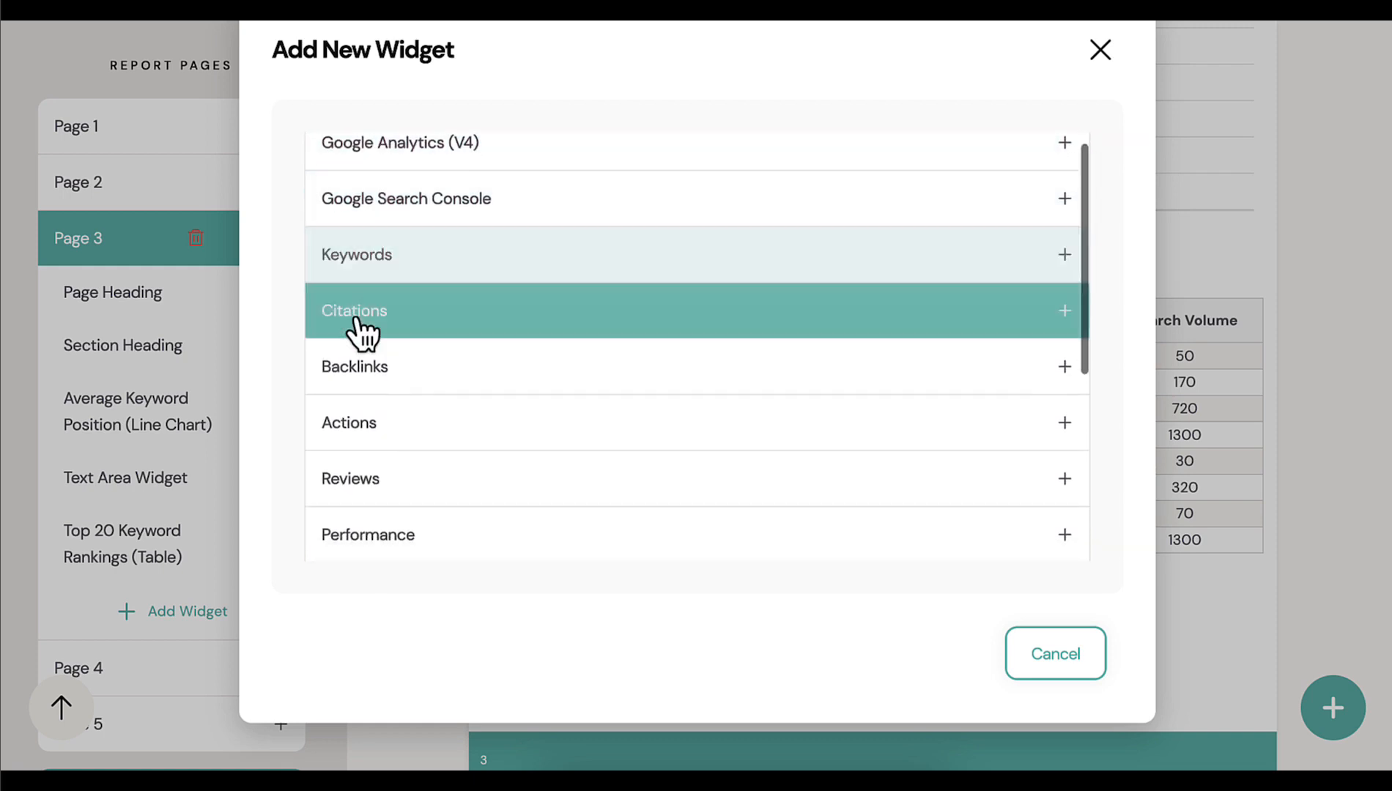
scroll(395, 455, down, 2)
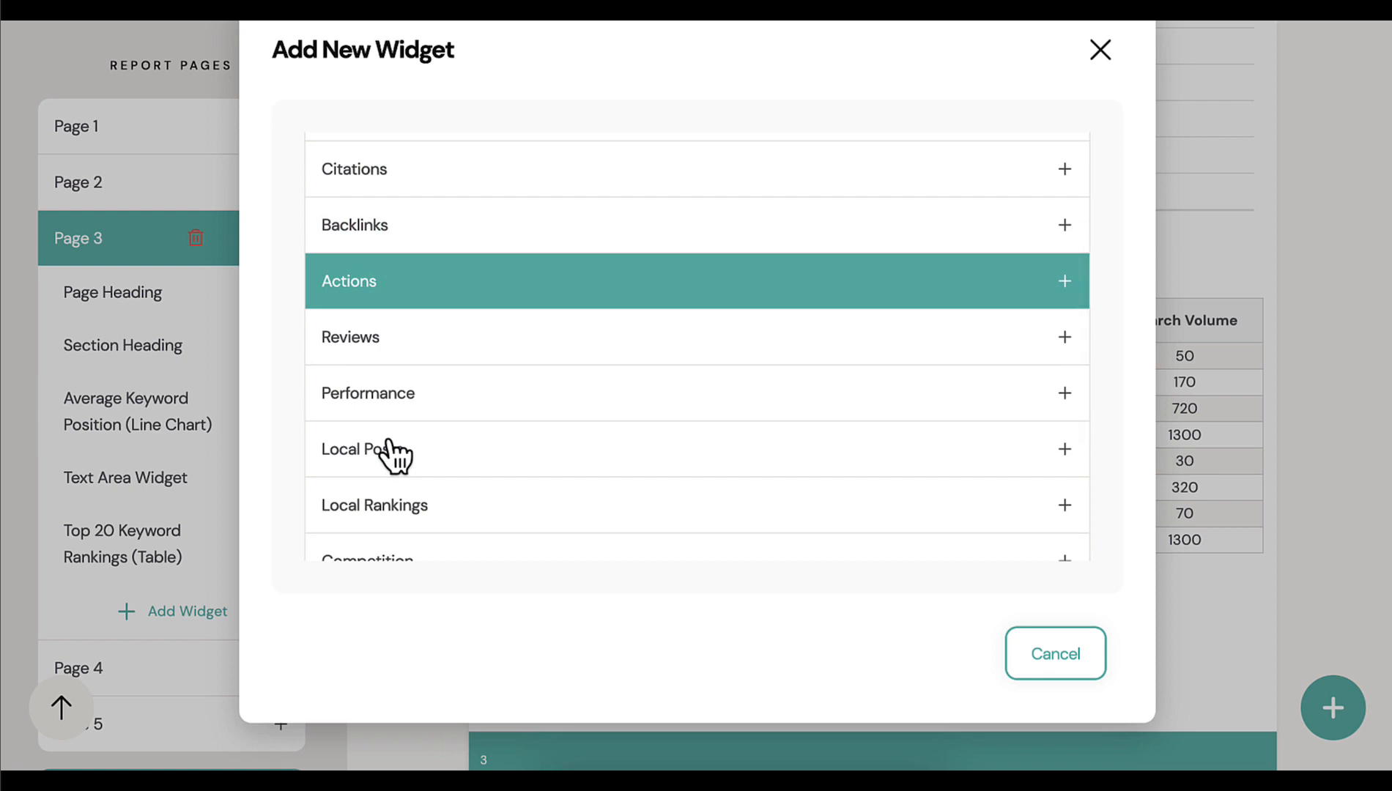
click(1100, 51)
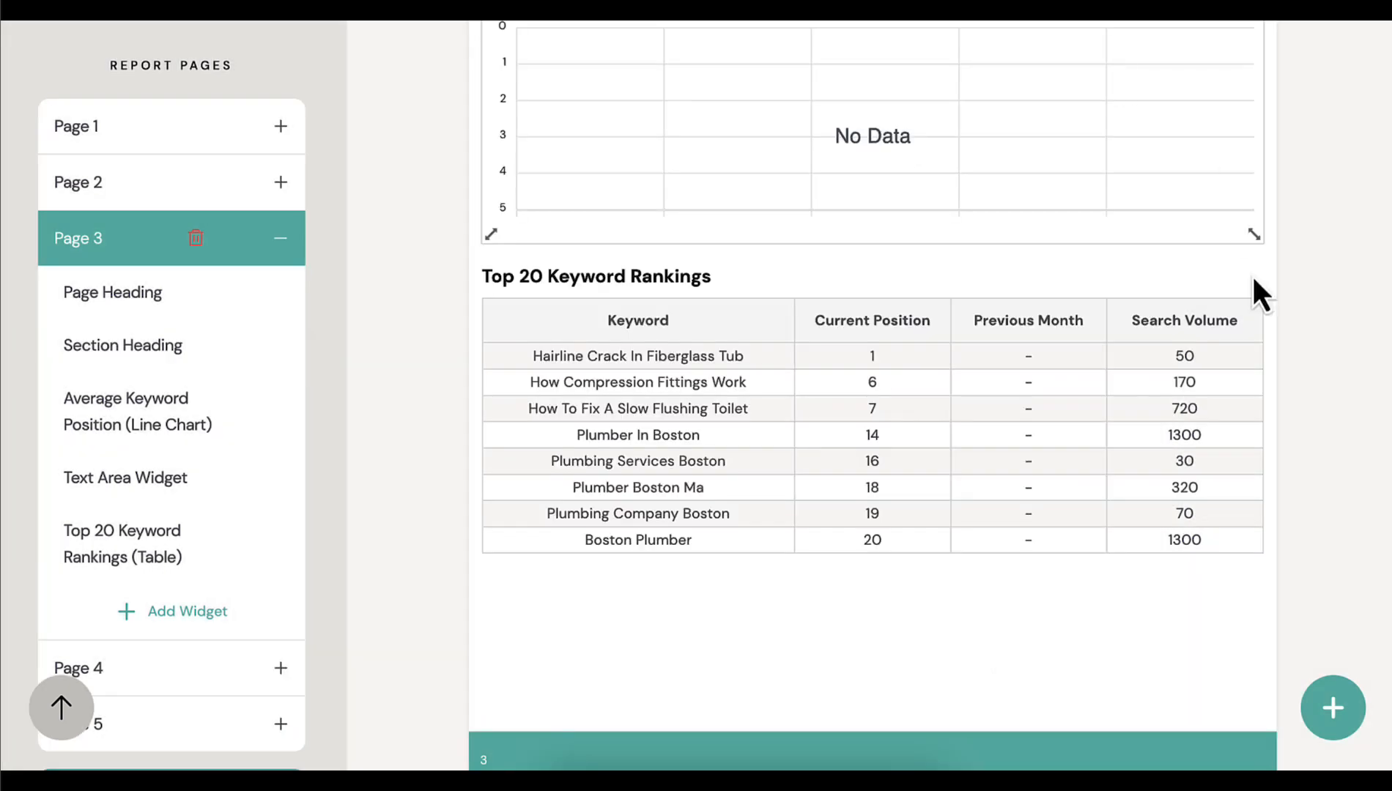
Look over the end of report page 3 and return to the SEO Actions review on page 2
click(1245, 309)
scroll(1202, 417, down, 3)
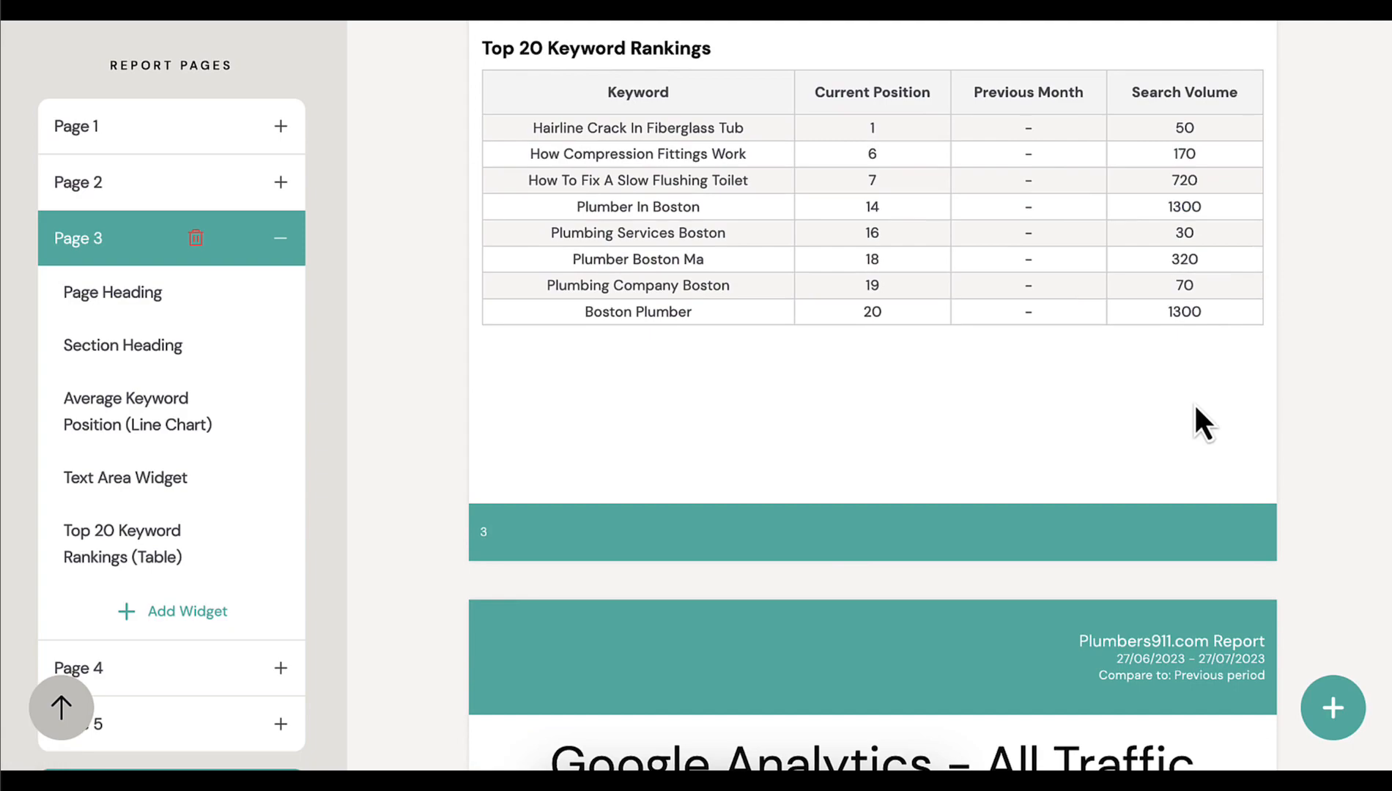
scroll(1268, 382, up, 15)
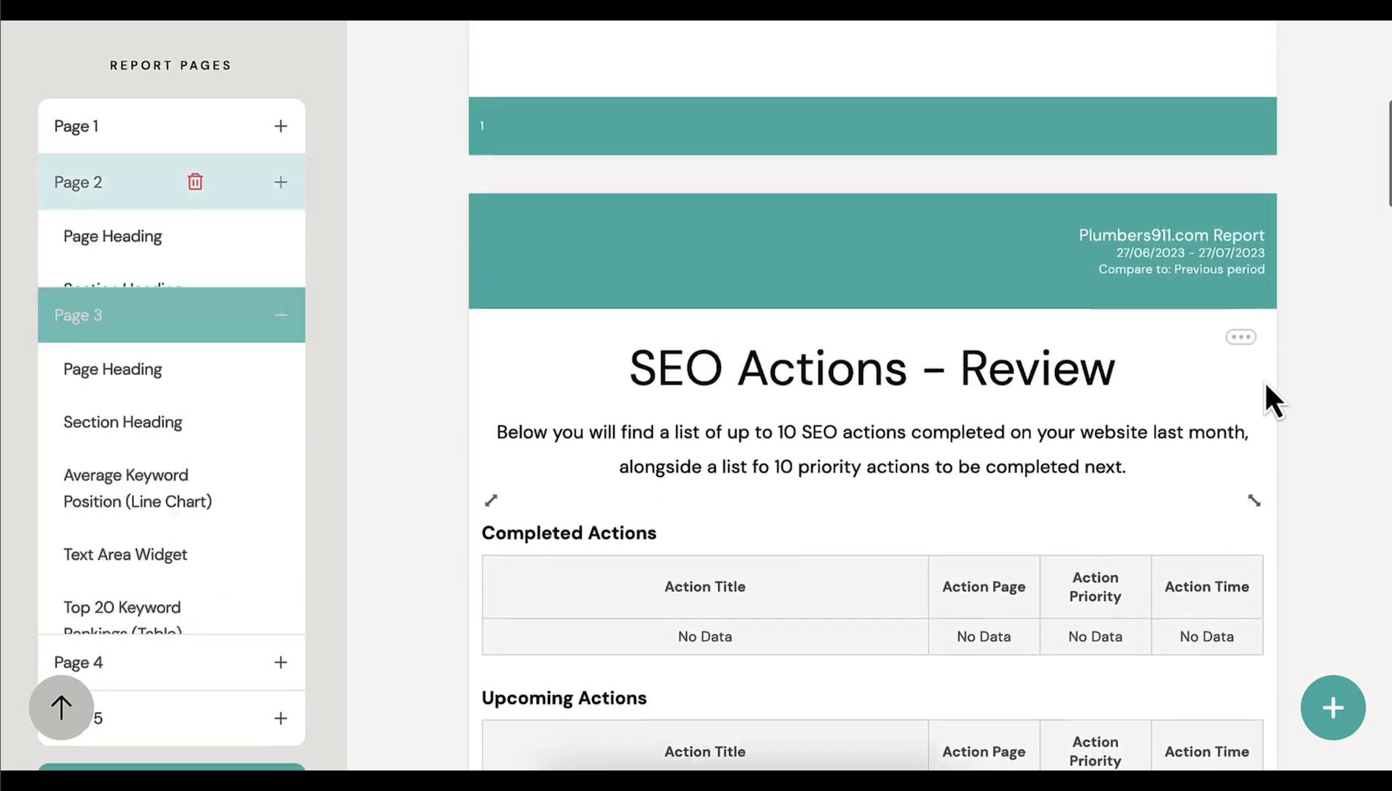